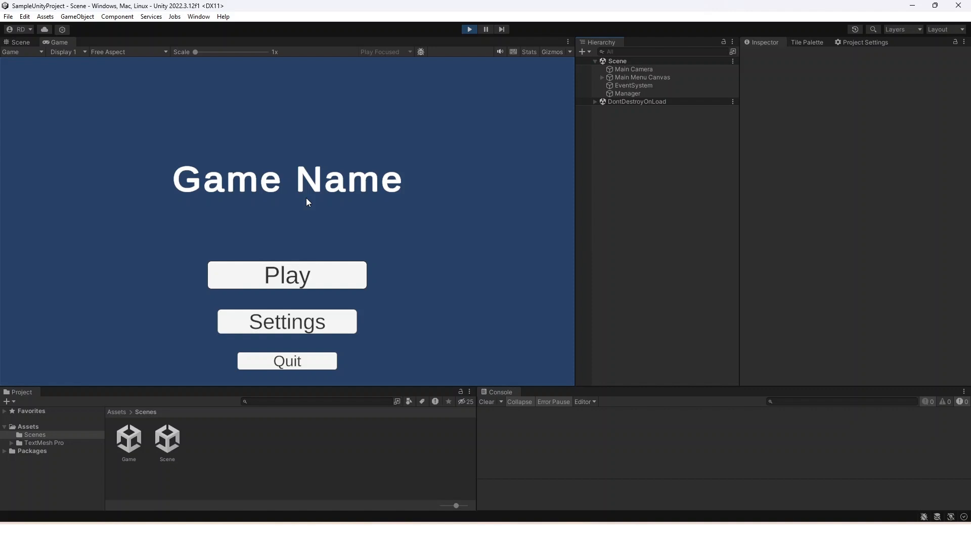
Step: Test the Play button in the running main menu
click(300, 283)
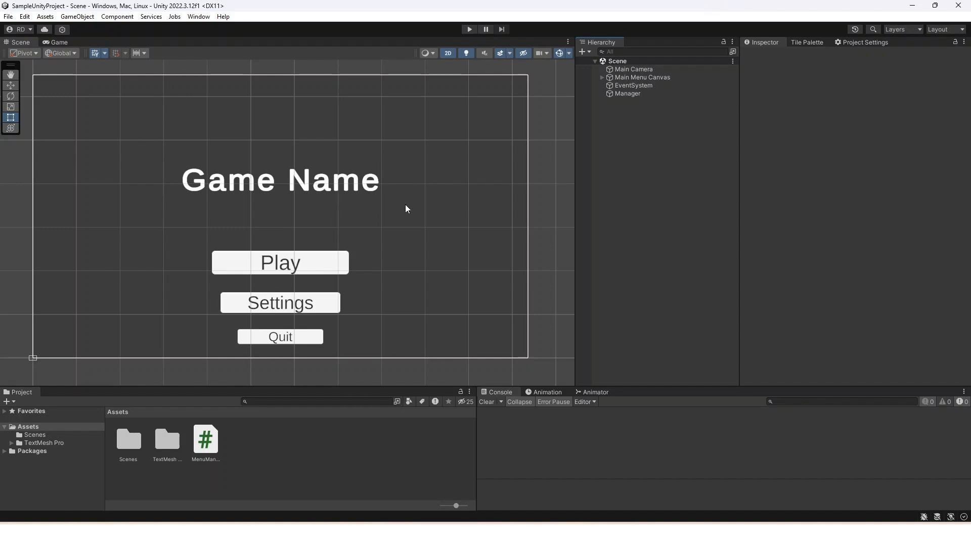
Step: Create a 2D circle sprite in the scene and name it "Scene Change"
right_click(632, 151)
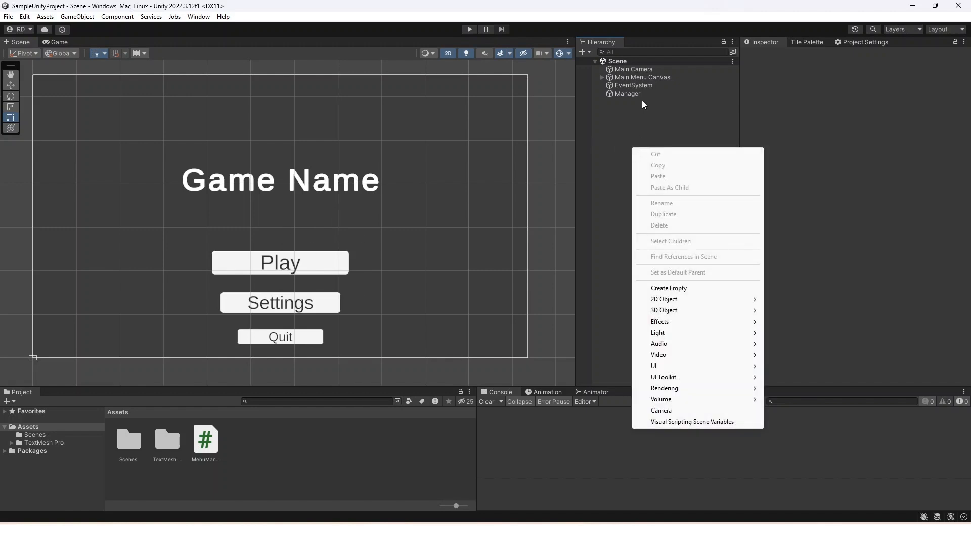
mouse_move(702, 302)
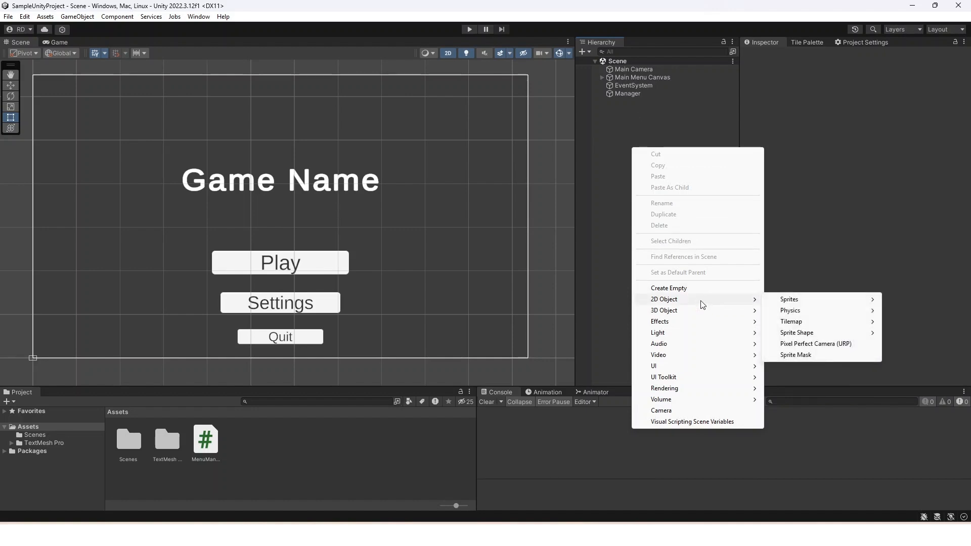
mouse_move(804, 301)
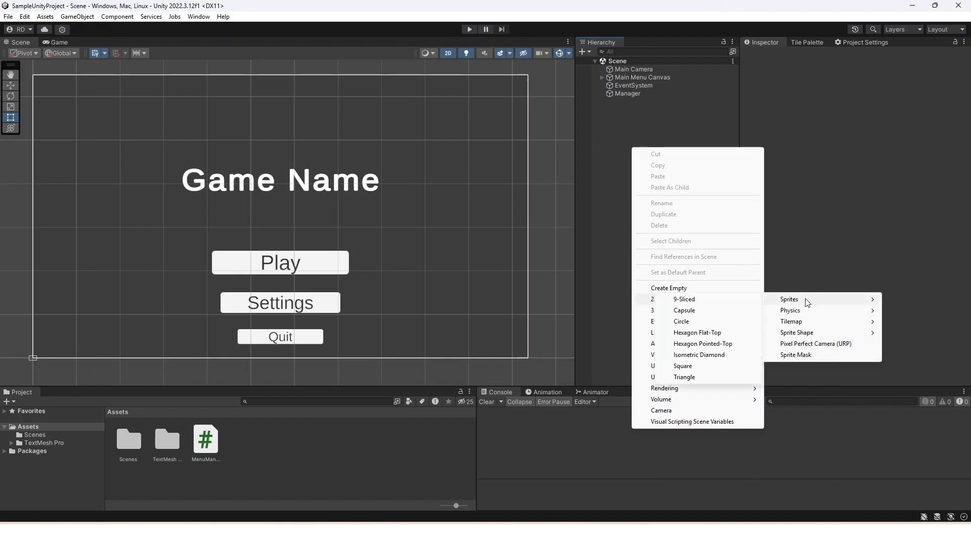
click(700, 320)
text(Scene)
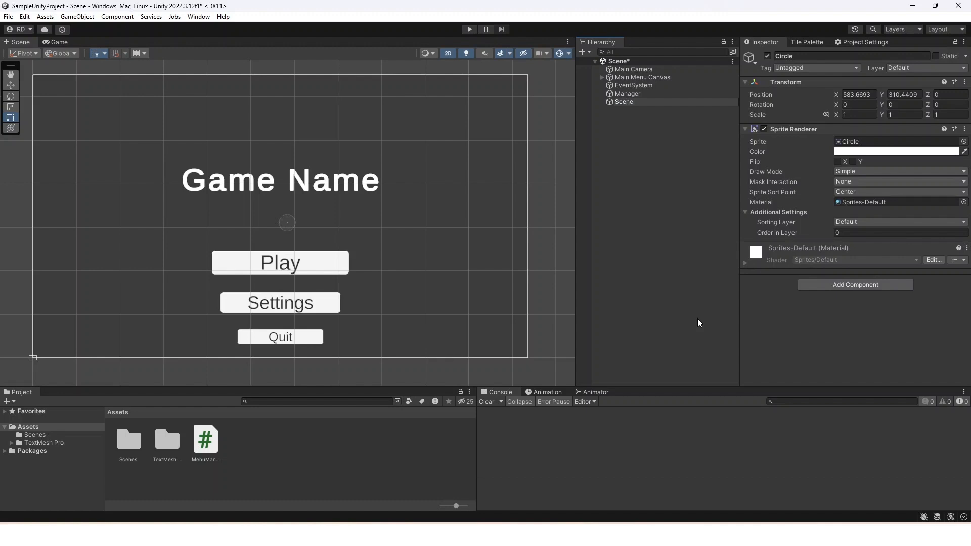
text( Change)
key(Return)
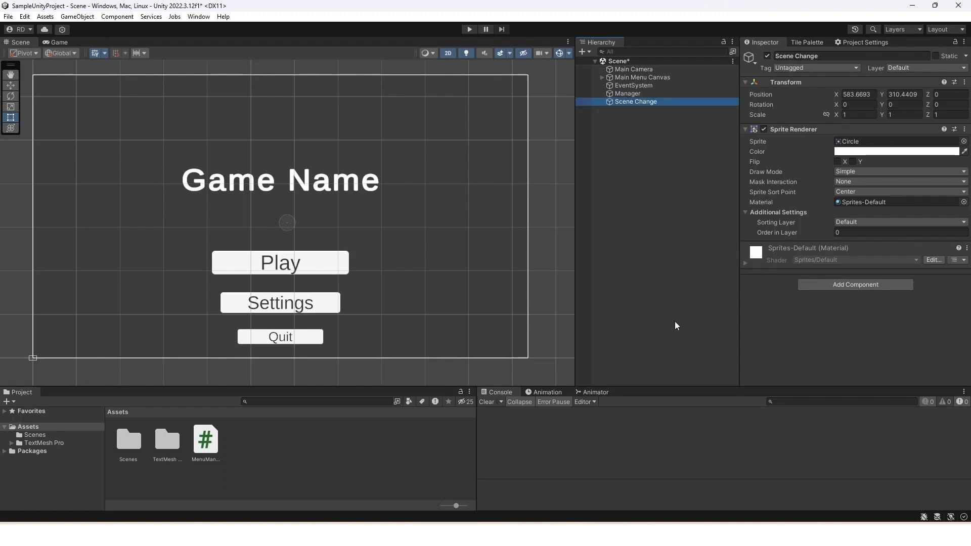
Step: Add an Image component to the Scene Change object
scroll(287, 230, up, 6)
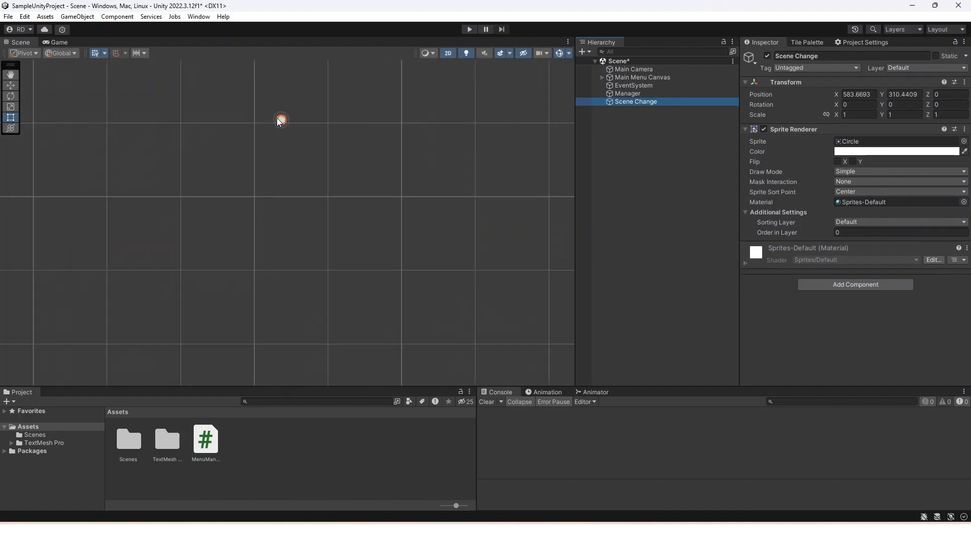
scroll(277, 117, up, 3)
scroll(277, 117, down, 6)
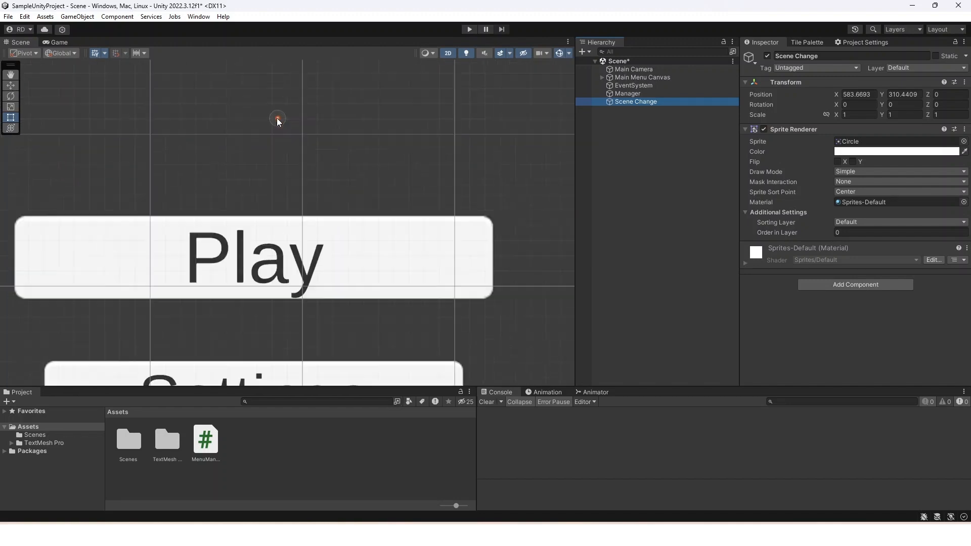
scroll(277, 120, down, 4)
middle_drag(511, 175, 537, 281)
scroll(537, 283, down, 3)
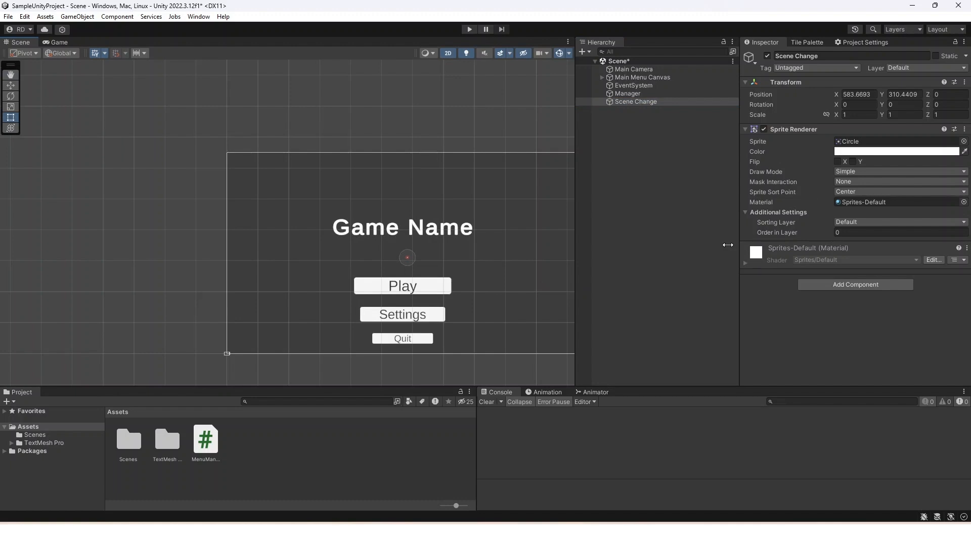
middle_drag(469, 282, 420, 275)
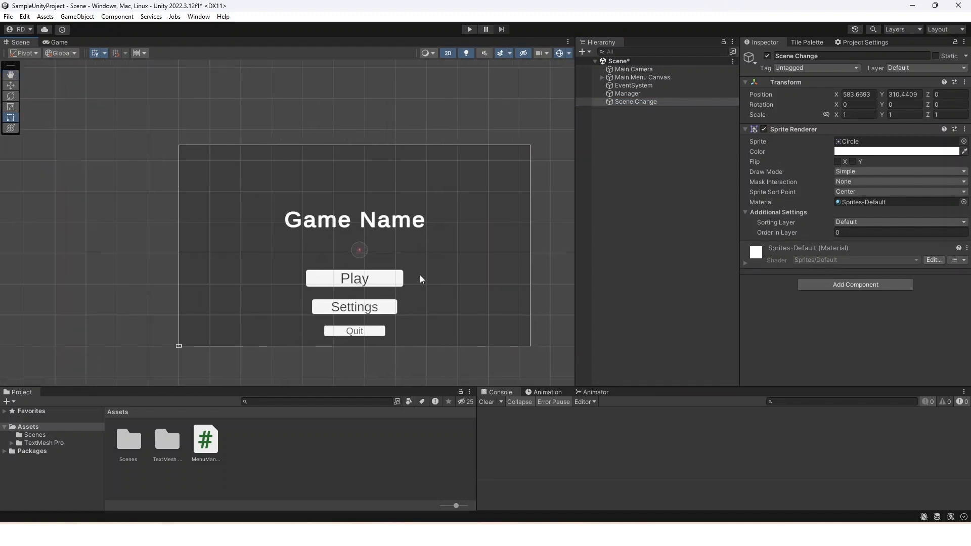
click(811, 288)
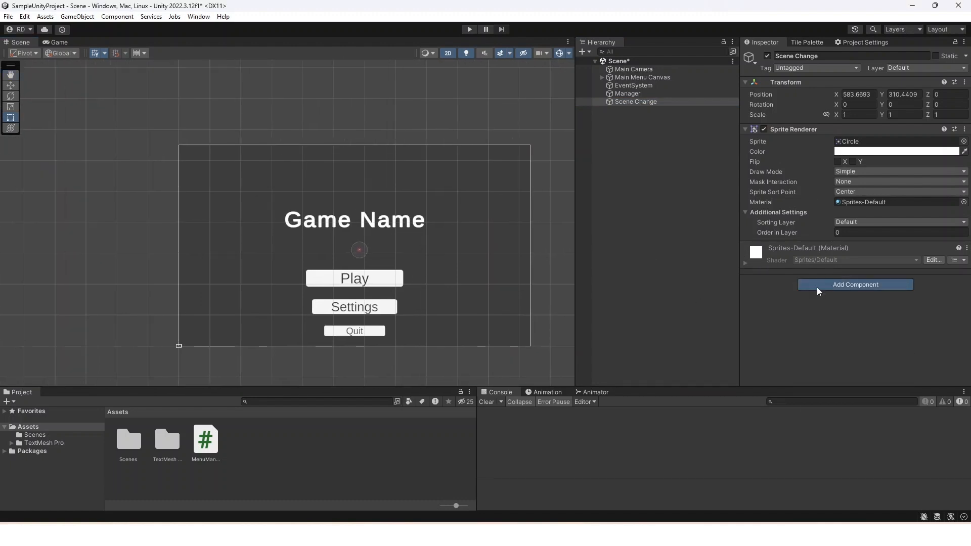
text(image)
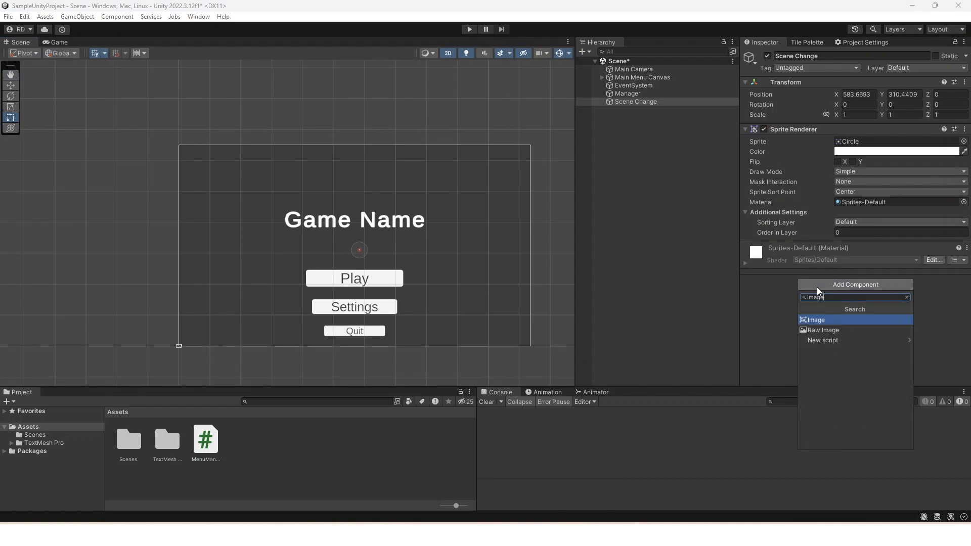
key(Return)
Step: Assign the Circle sprite as the source image of Scene Change's Image component
scroll(824, 209, down, 5)
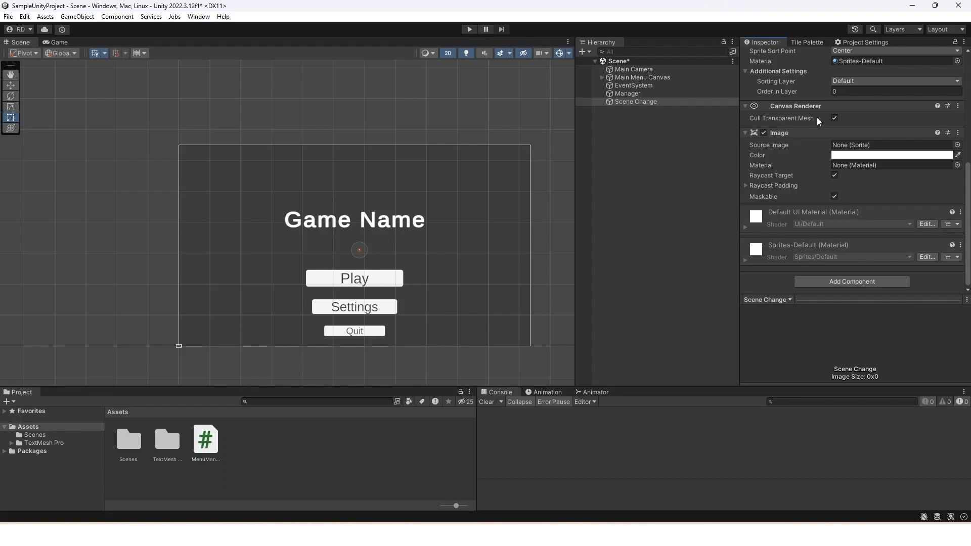
scroll(817, 117, up, 2)
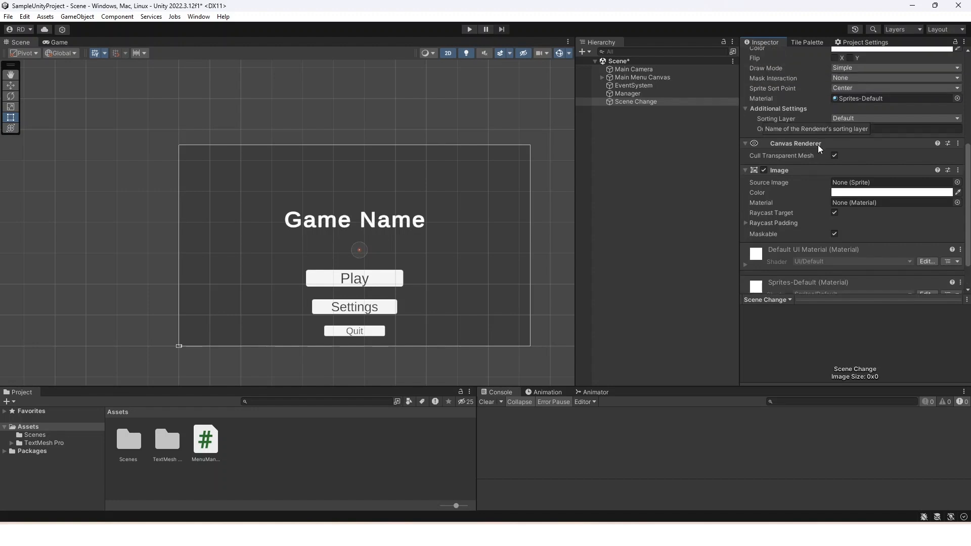
click(881, 197)
click(961, 185)
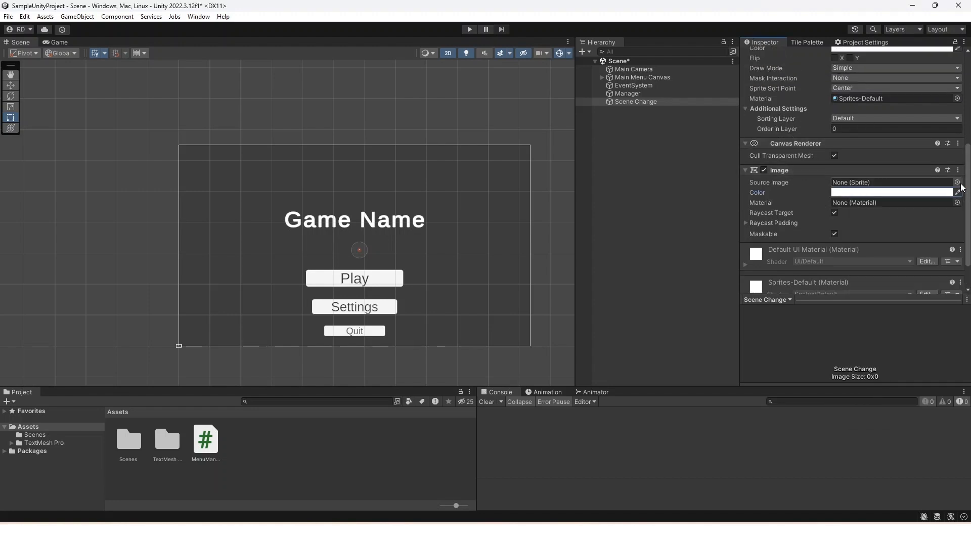
click(957, 182)
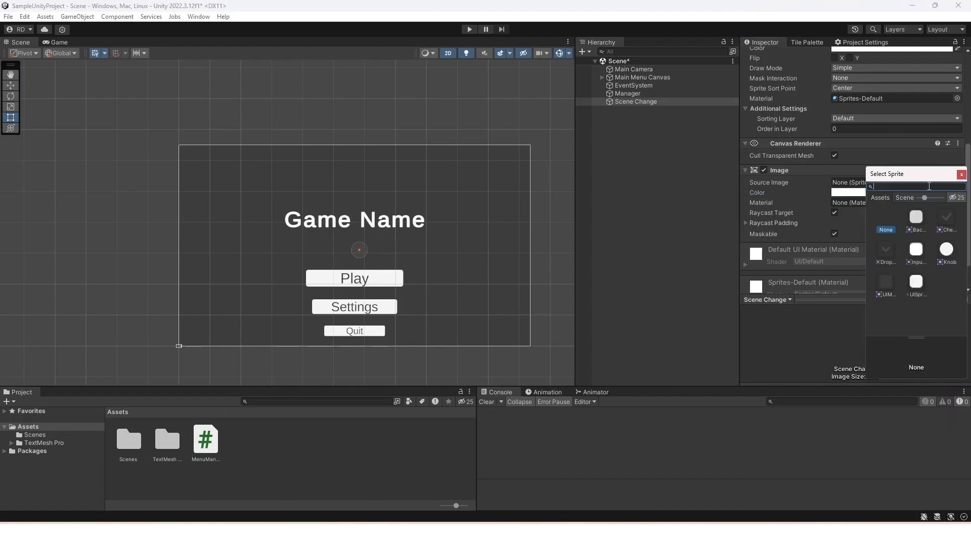
text(circle)
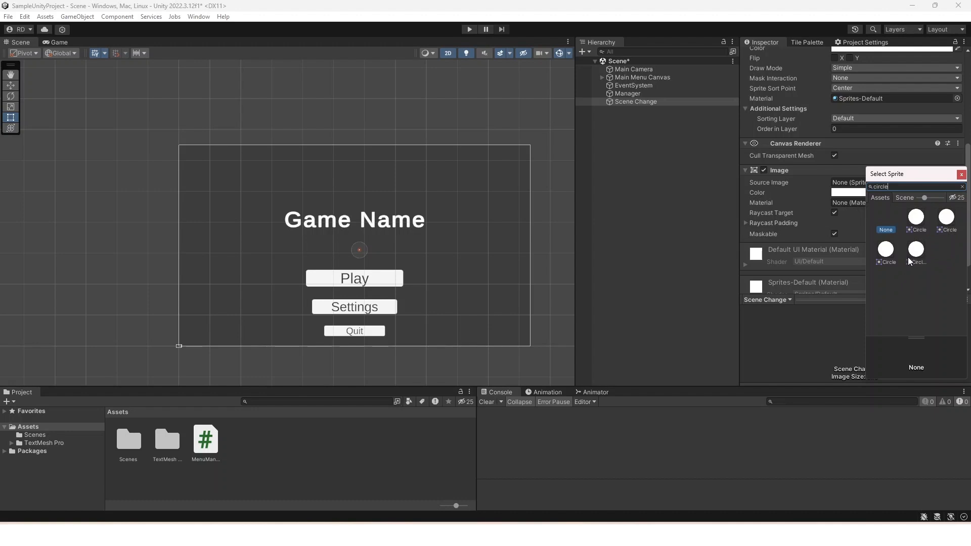
click(916, 227)
click(688, 263)
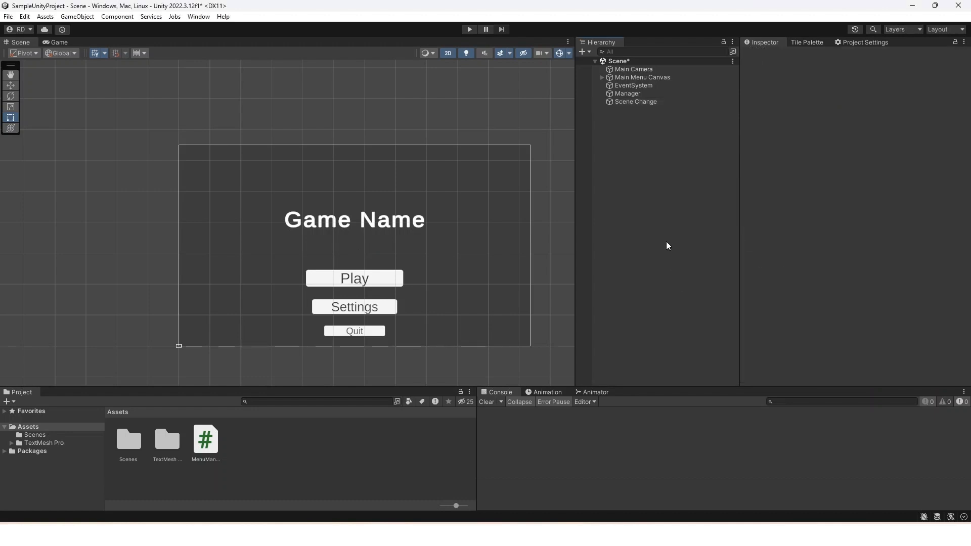
Step: Set the Sprite Renderer color of the Scene Change object to black
click(658, 101)
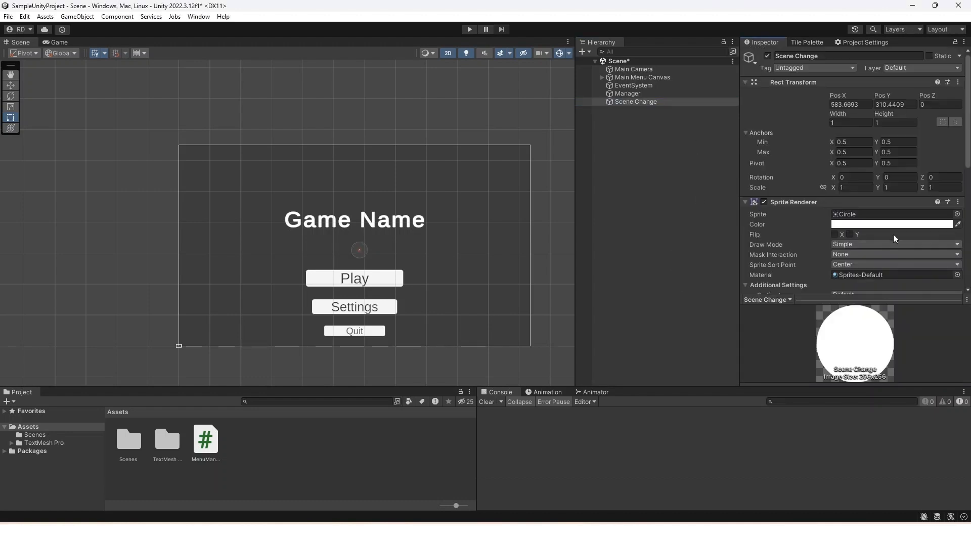
click(895, 224)
drag(913, 298, 860, 340)
click(678, 226)
Step: Make the Scene Change object a child of Main Menu Canvas
click(638, 100)
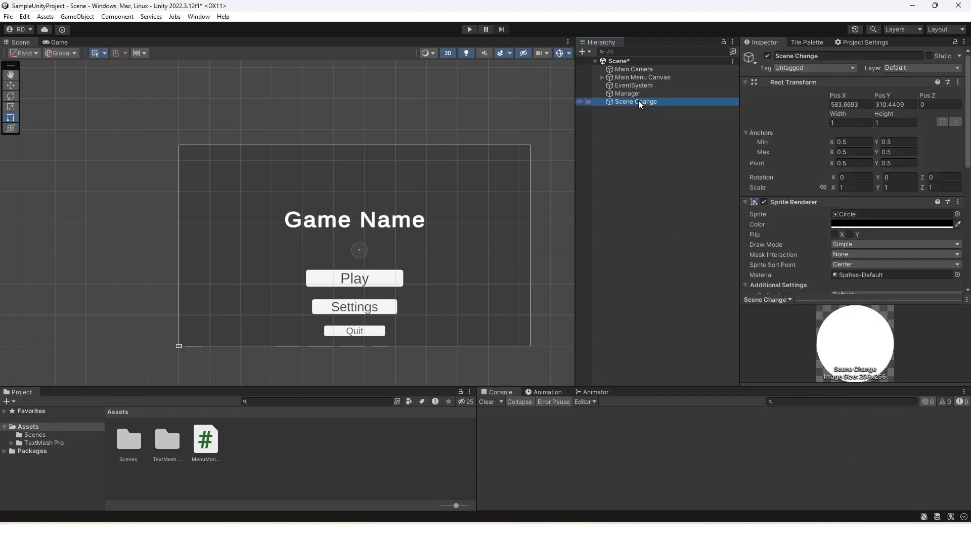
drag(645, 101, 662, 77)
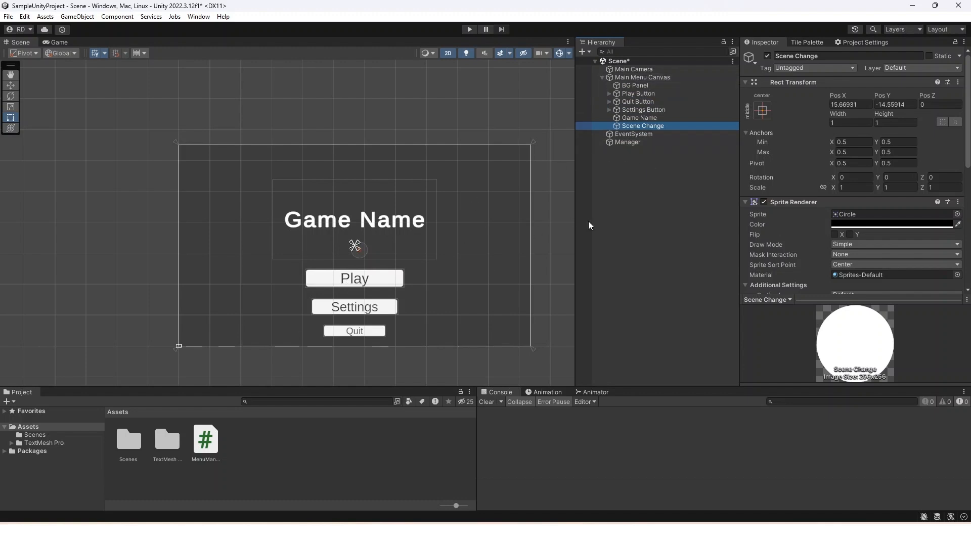
Step: Scale the Scene Change circle up uniformly to about 23.9 with the Scale tool
scroll(348, 251, up, 5)
scroll(413, 249, up, 6)
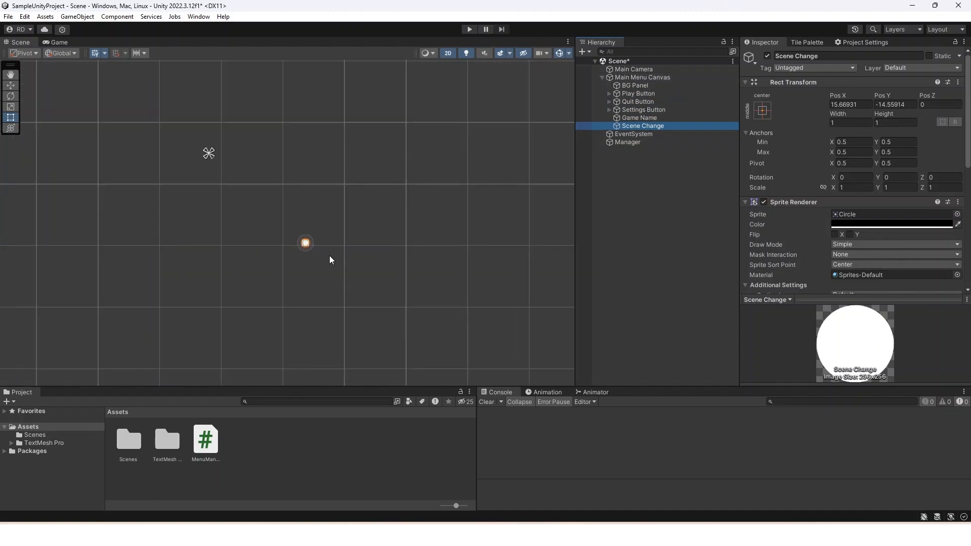
scroll(329, 256, down, 10)
scroll(329, 256, down, 2)
scroll(342, 298, up, 1)
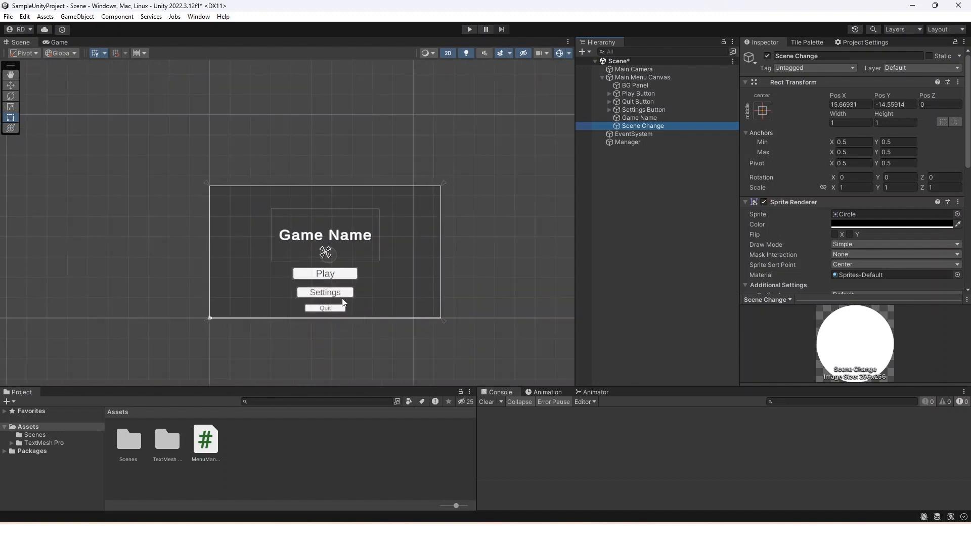
key(r)
drag(406, 221, 126, 239)
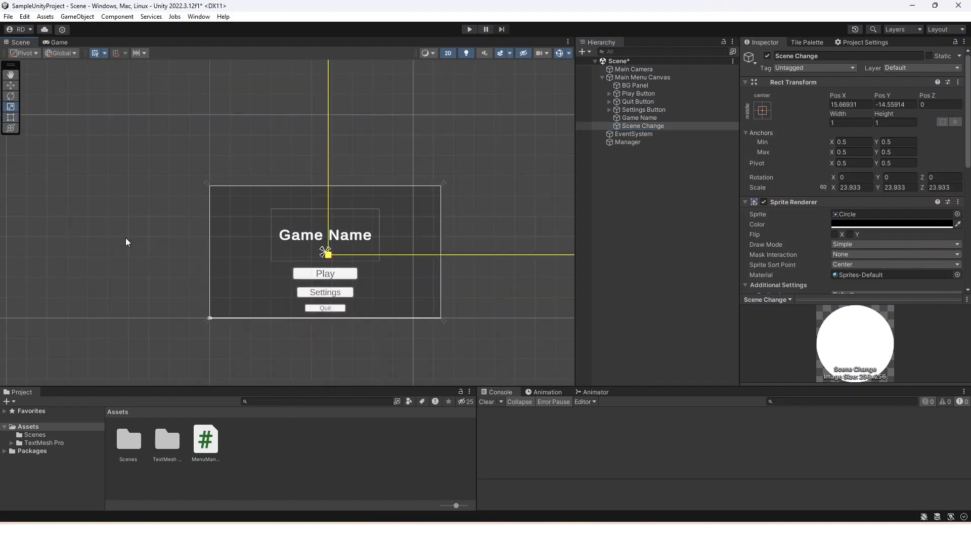
click(126, 238)
Step: Set the Scene Change object's X and Y scale to 50
click(651, 125)
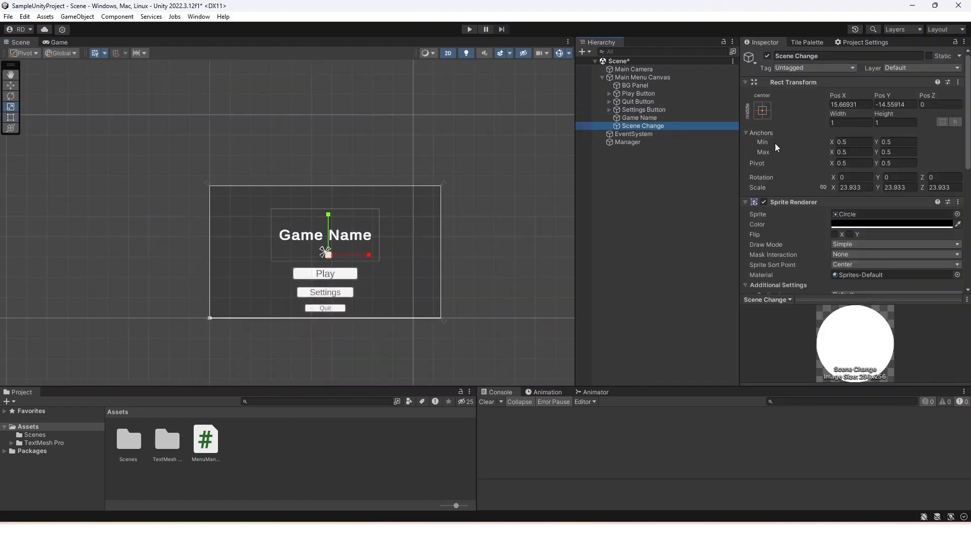
click(862, 188)
text(50)
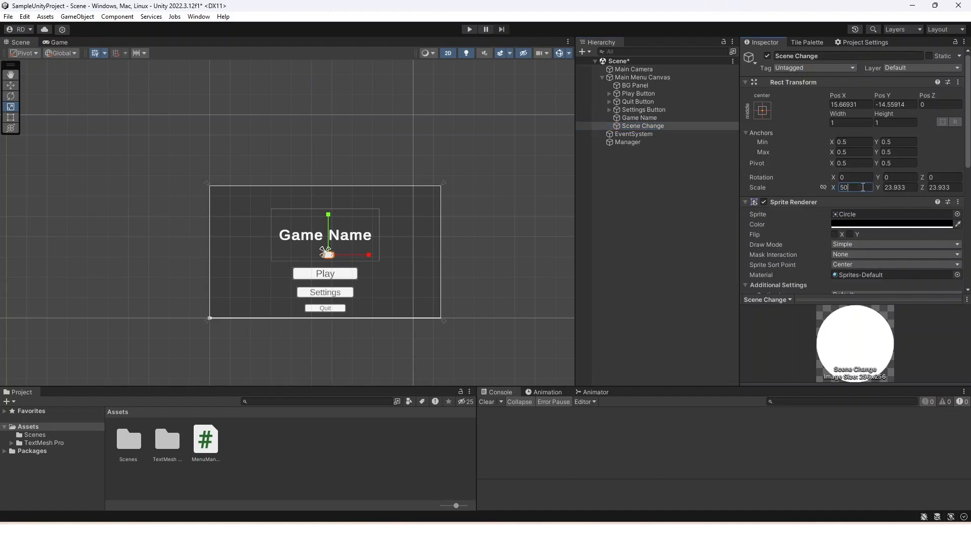
click(882, 191)
Step: Set the color of Scene Change's Image component to black
scroll(866, 110, down, 10)
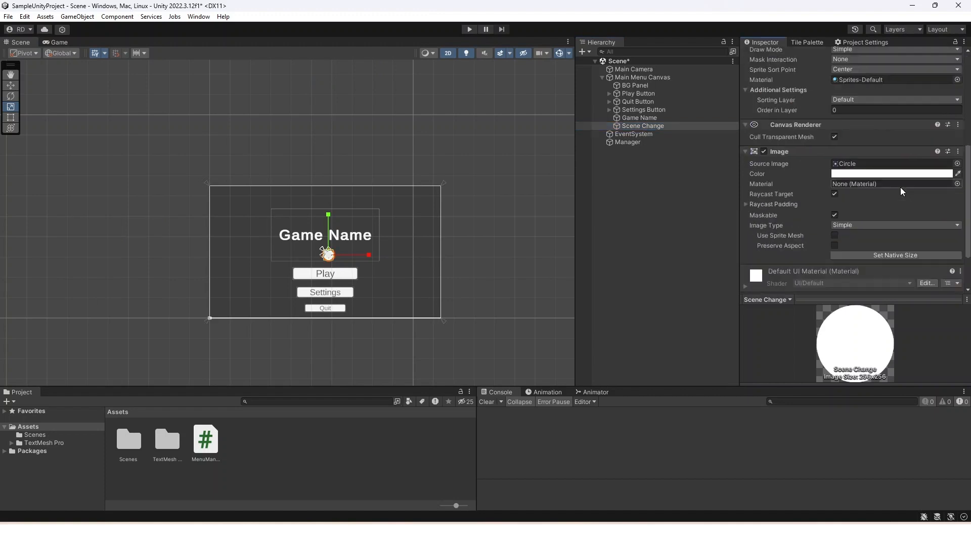
click(860, 114)
drag(910, 180, 814, 340)
click(961, 105)
click(646, 248)
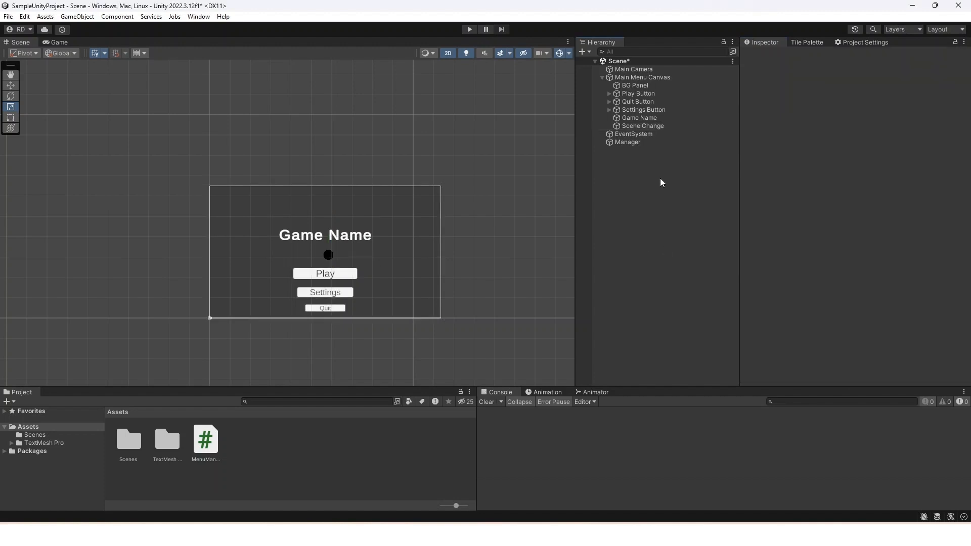
Step: Examine the black circle up close in the scene and in the game preview
click(642, 127)
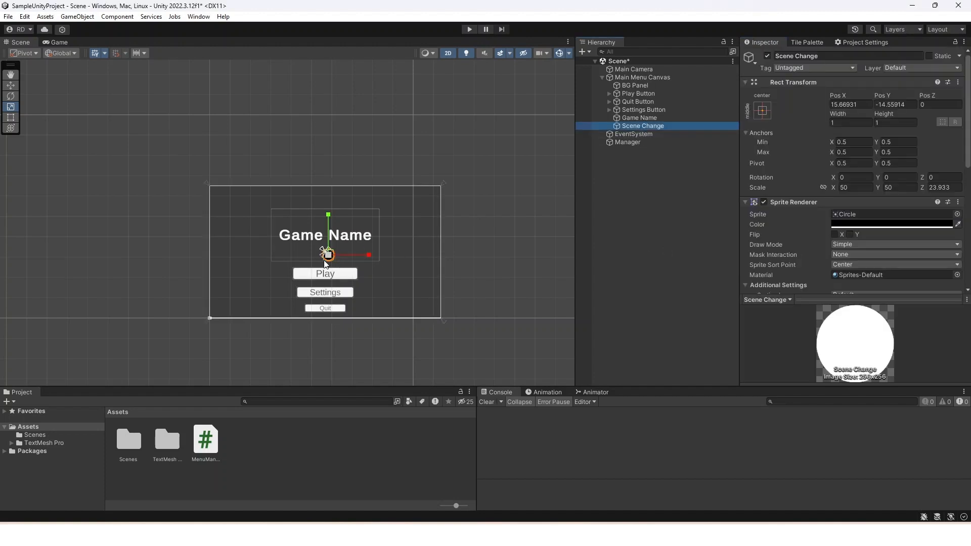
scroll(337, 263, up, 4)
click(611, 198)
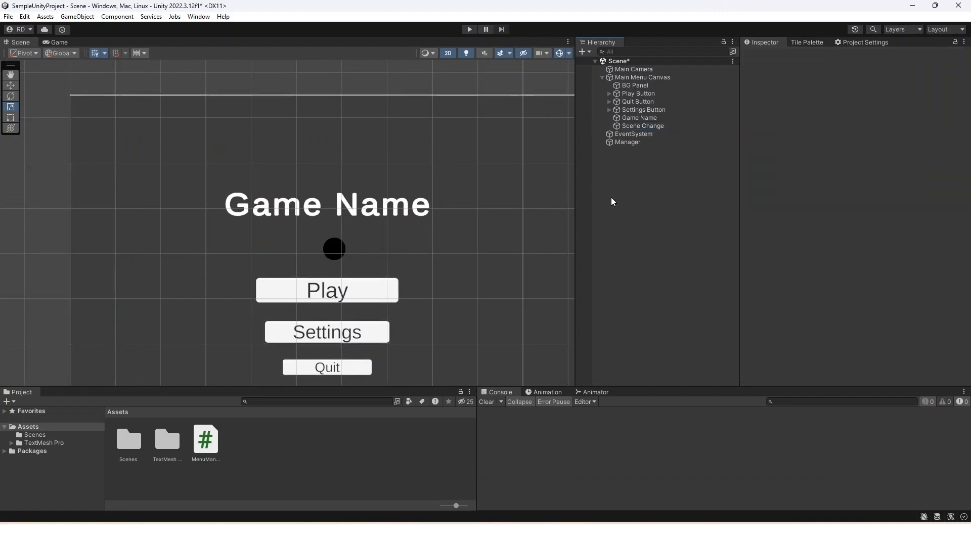
click(57, 42)
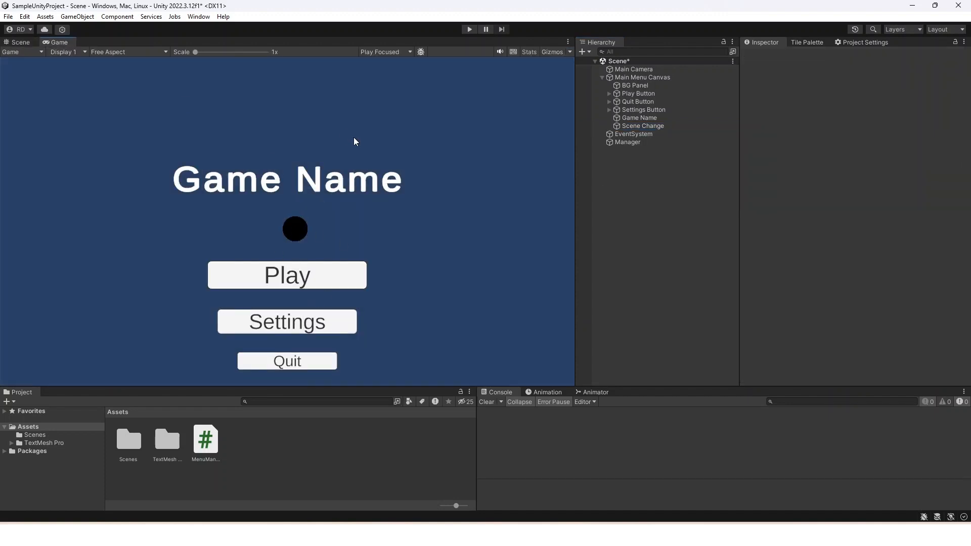
click(31, 43)
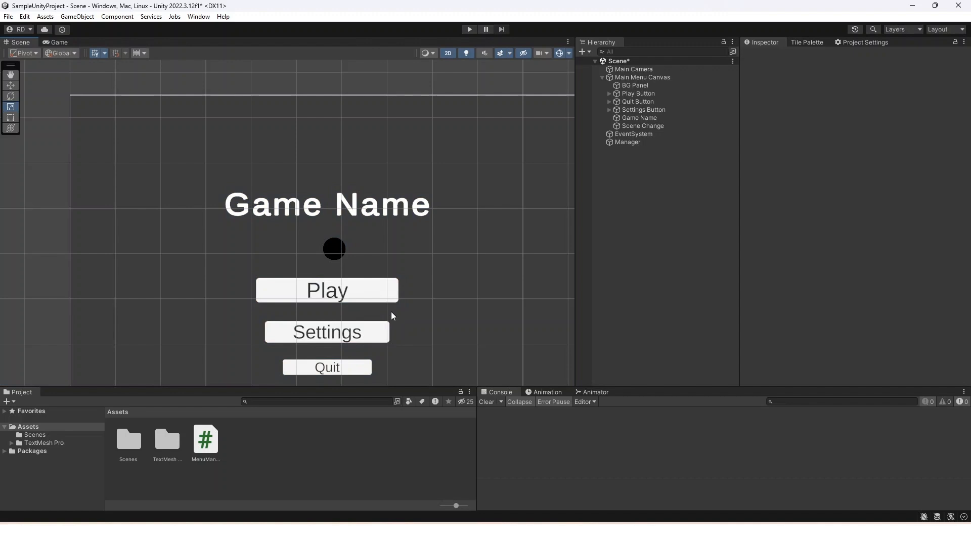
Step: Centre the Scene Change circle on the Play button at about X 0.3, Y -106, and scale it down uniformly to about 9.8
scroll(390, 313, down, 5)
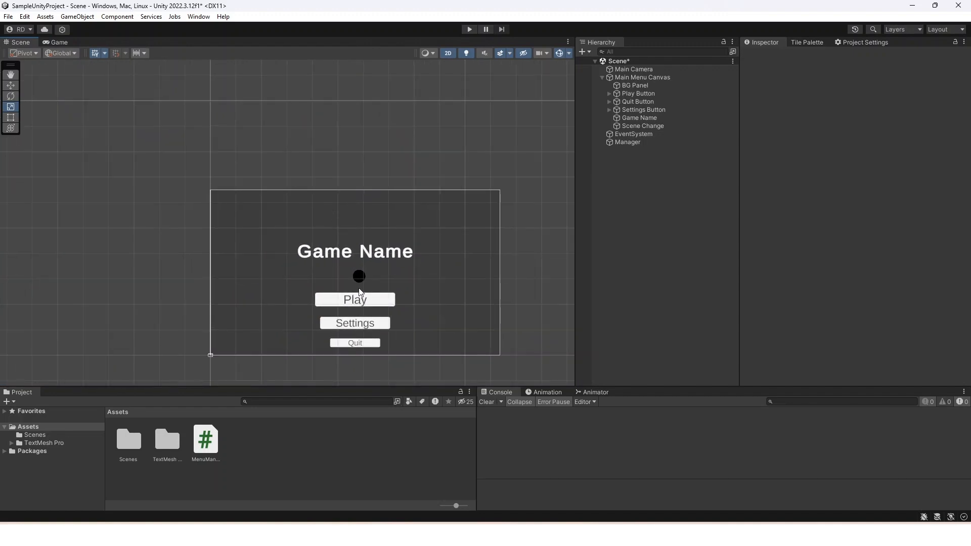
middle_drag(358, 288, 339, 259)
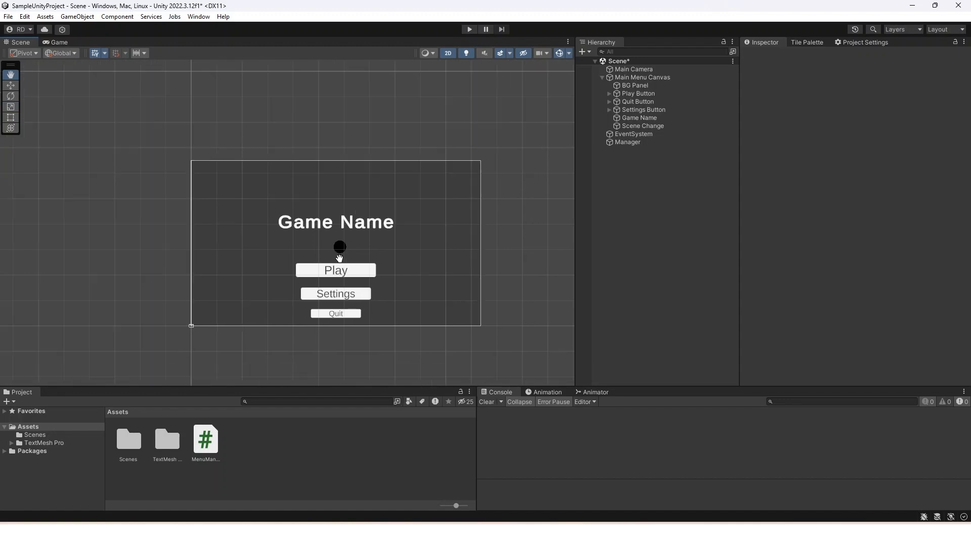
click(661, 126)
key(w)
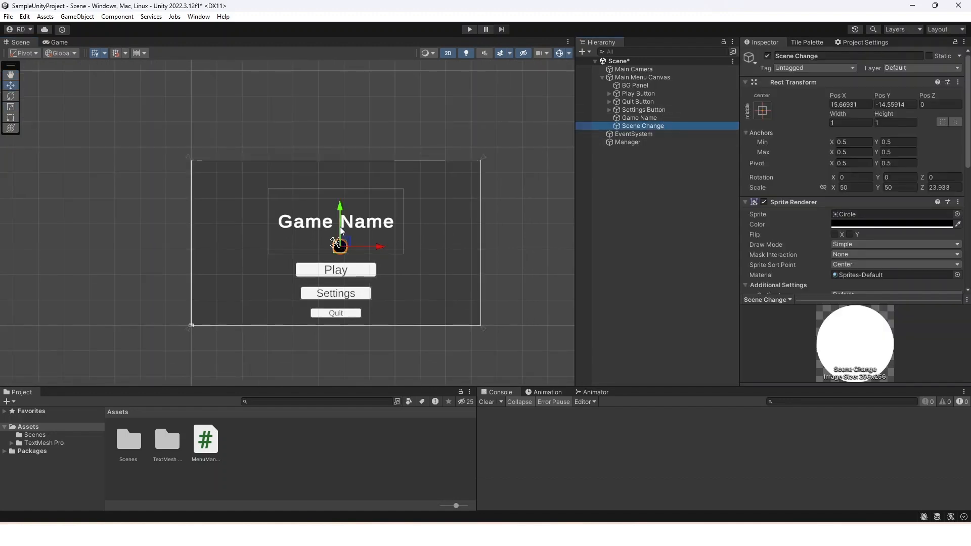
drag(340, 227, 340, 248)
scroll(340, 249, up, 5)
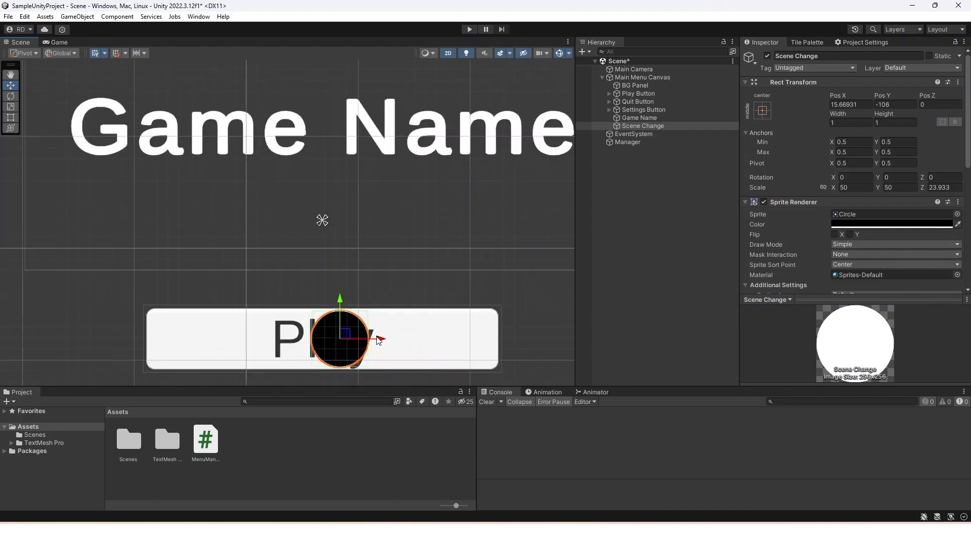
drag(379, 347, 298, 360)
key(r)
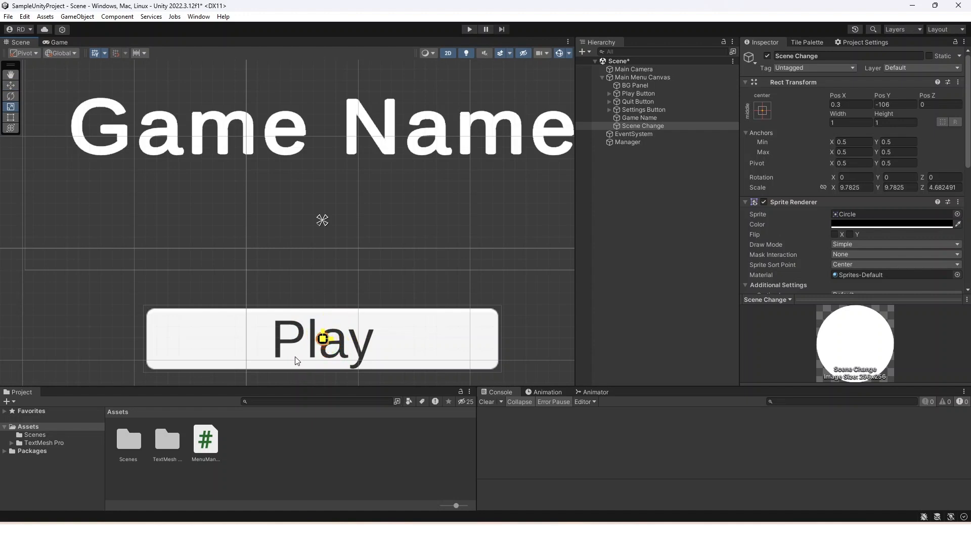
click(641, 271)
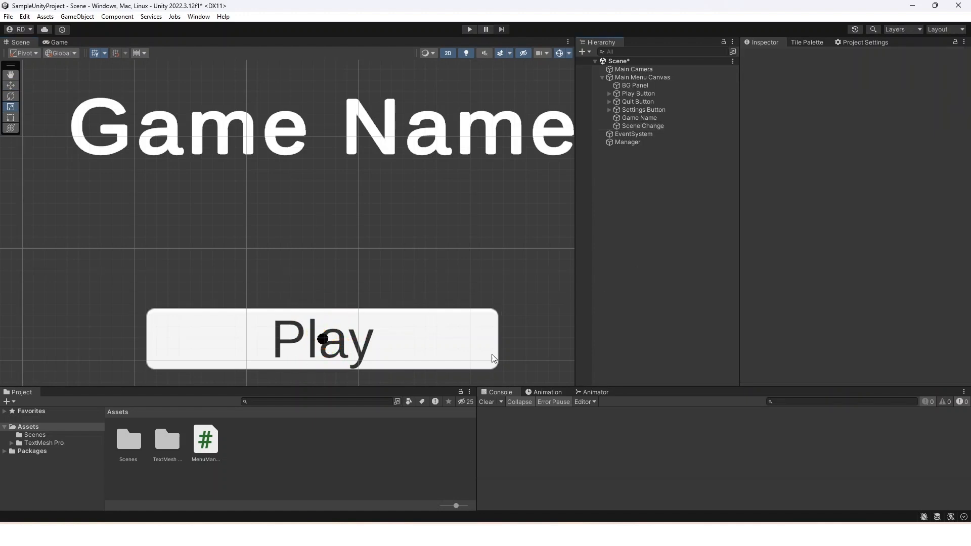
Step: Create an animation clip named Scene Change in the Assets folder
right_click(312, 454)
mouse_move(375, 165)
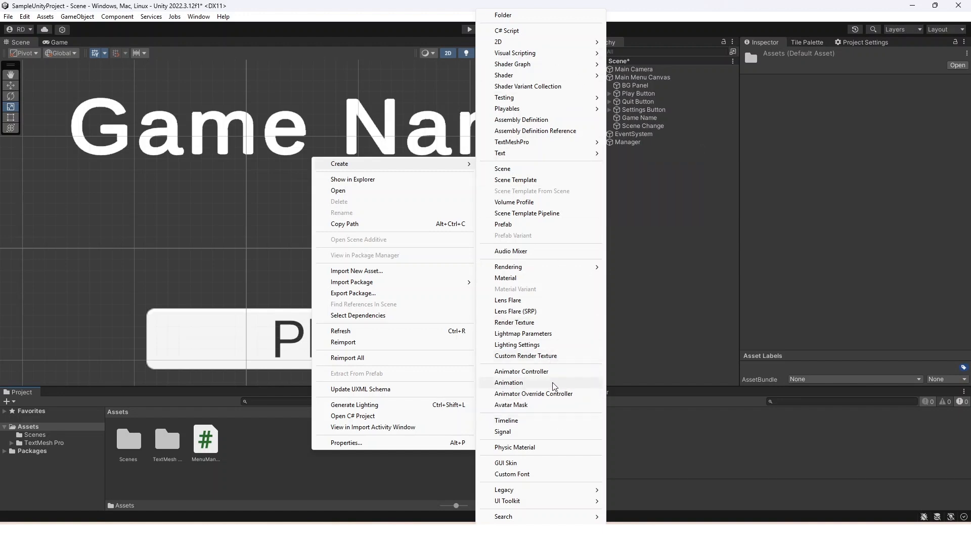
click(509, 383)
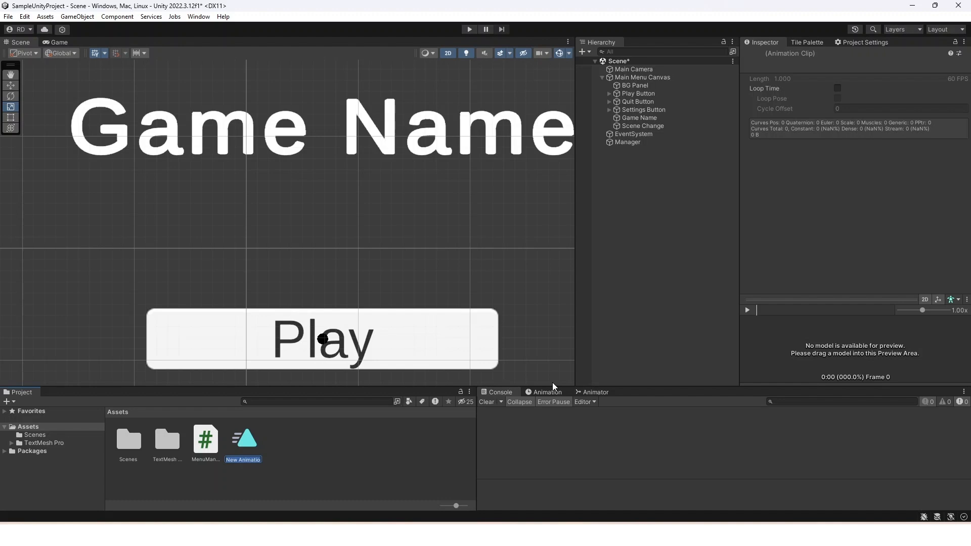
text(Scene Change)
key(Return)
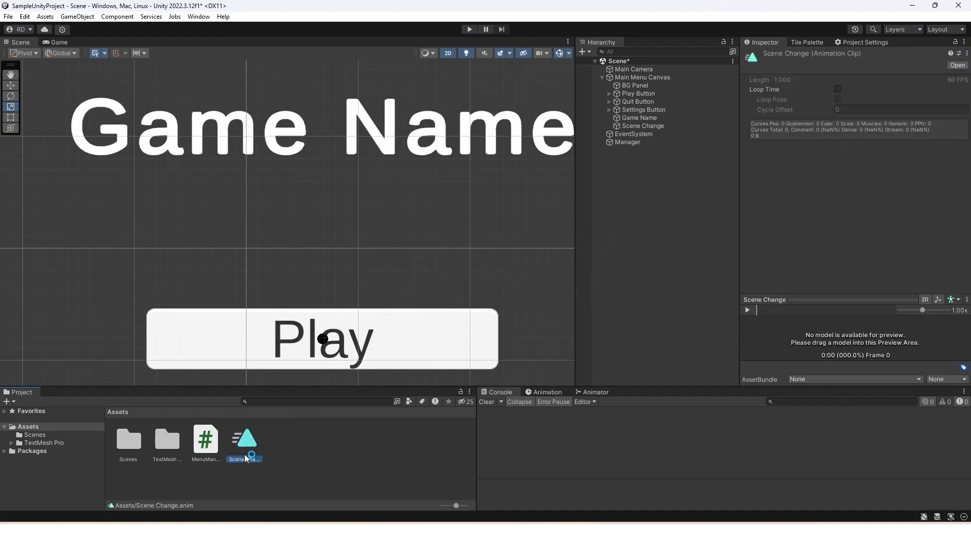
Step: Attach the Scene Change animation clip to the Scene Change object and check its new controller and Animator component
scroll(385, 270, down, 1)
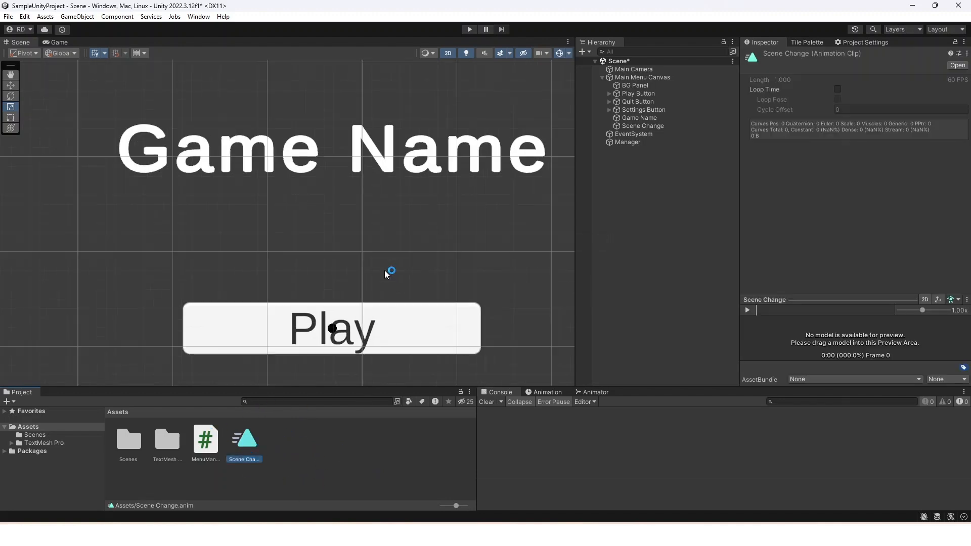
scroll(385, 273, down, 3)
scroll(367, 285, up, 2)
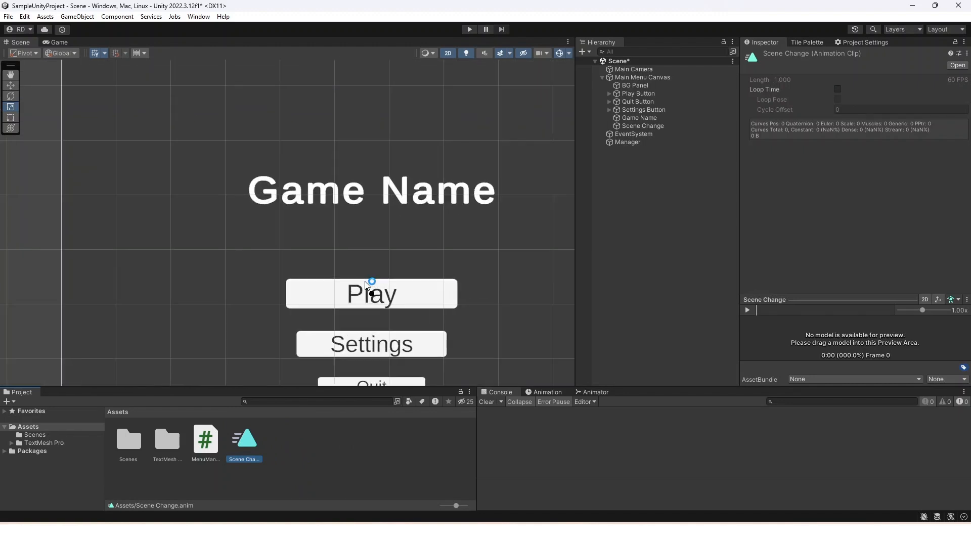
middle_drag(369, 287, 305, 263)
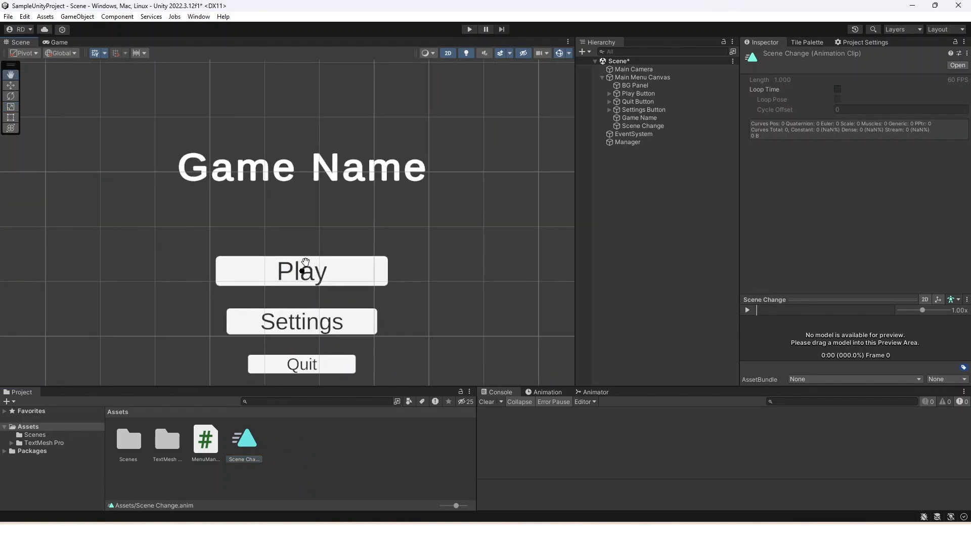
drag(243, 441, 671, 126)
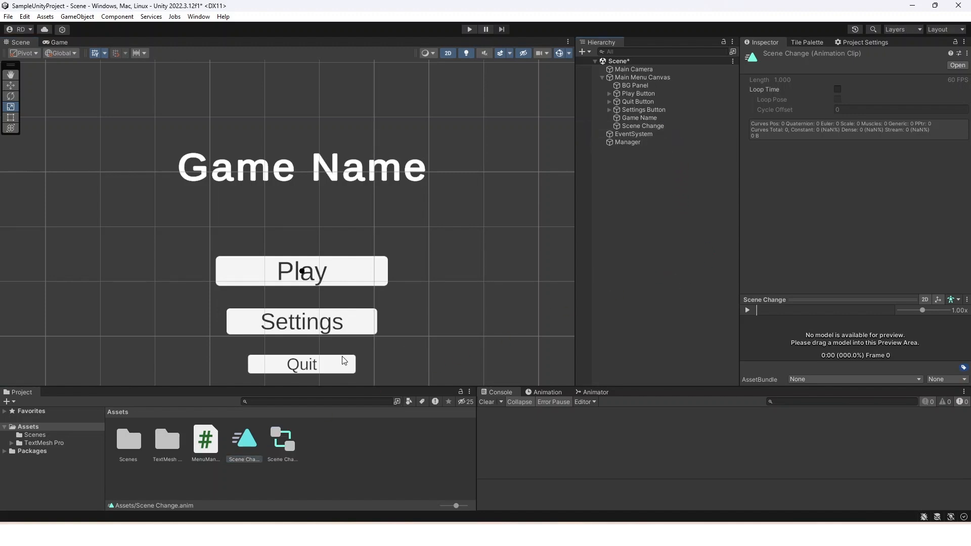
click(278, 443)
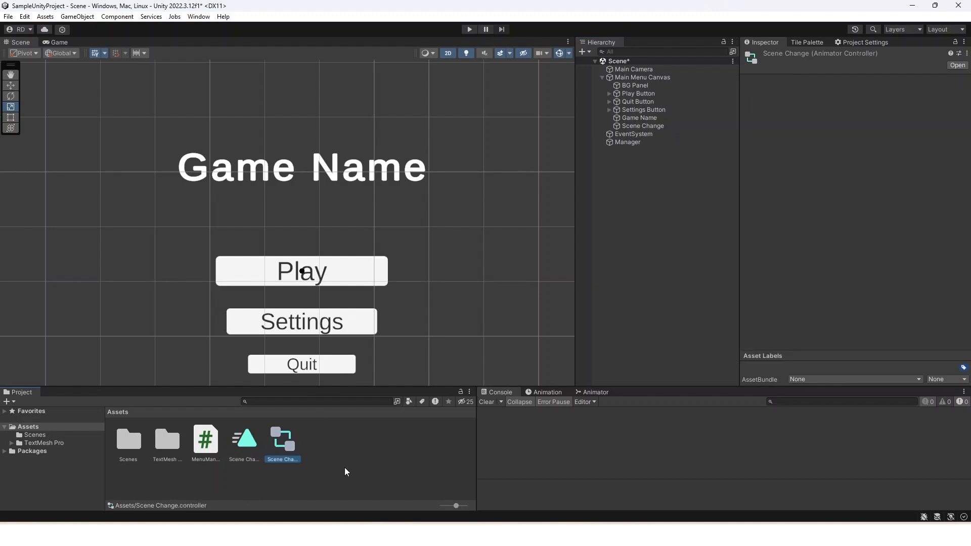
click(669, 126)
scroll(814, 250, down, 10)
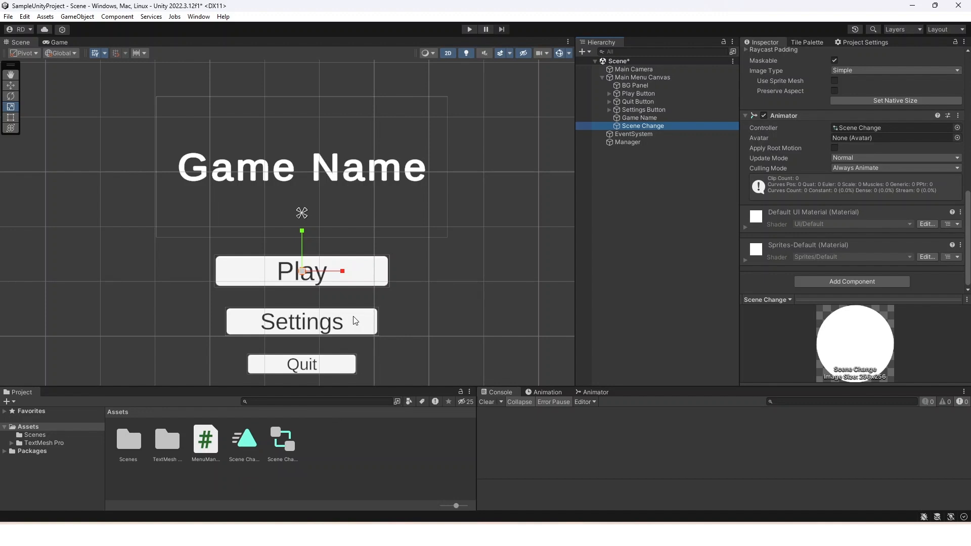
Step: Open the Scene Change clip in the Animation window and undock that window so it floats over the scene view
click(255, 448)
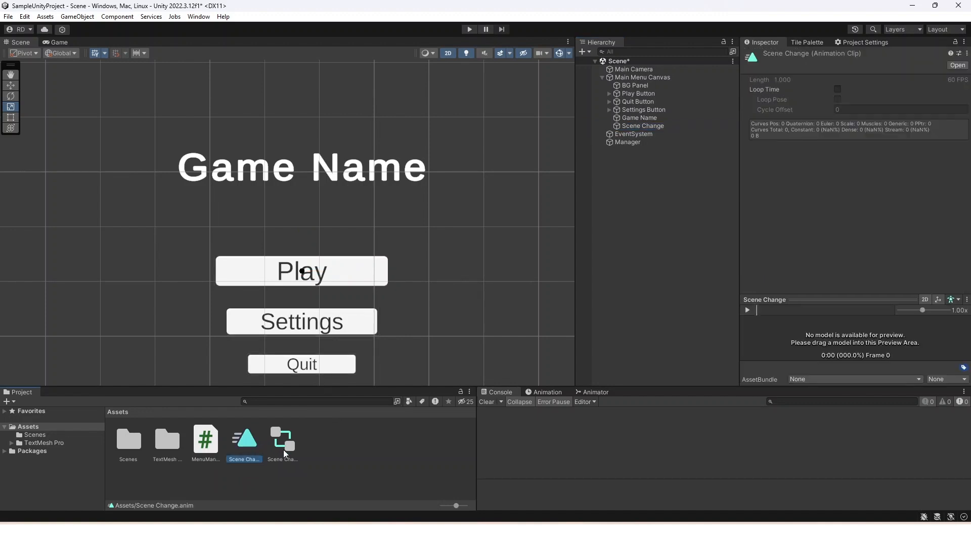
click(551, 391)
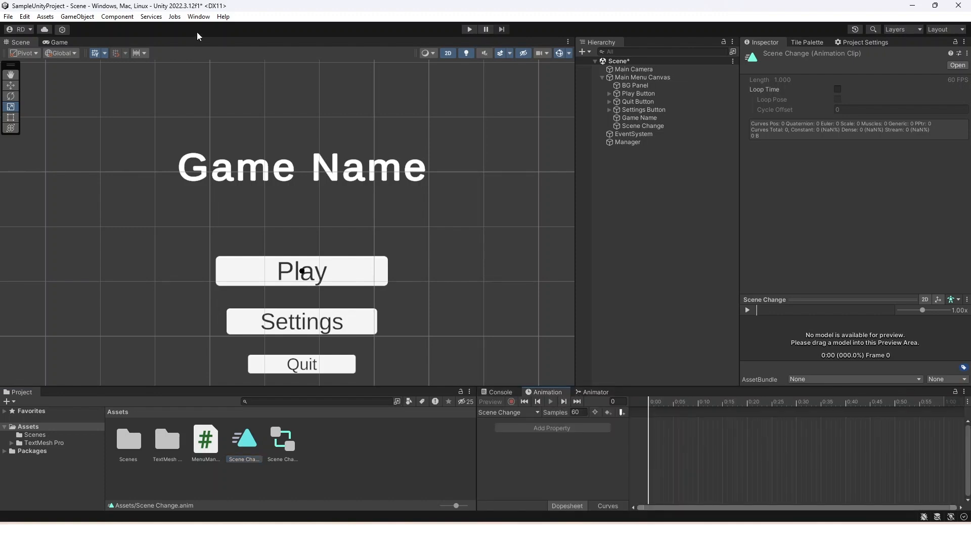
click(198, 16)
mouse_move(262, 195)
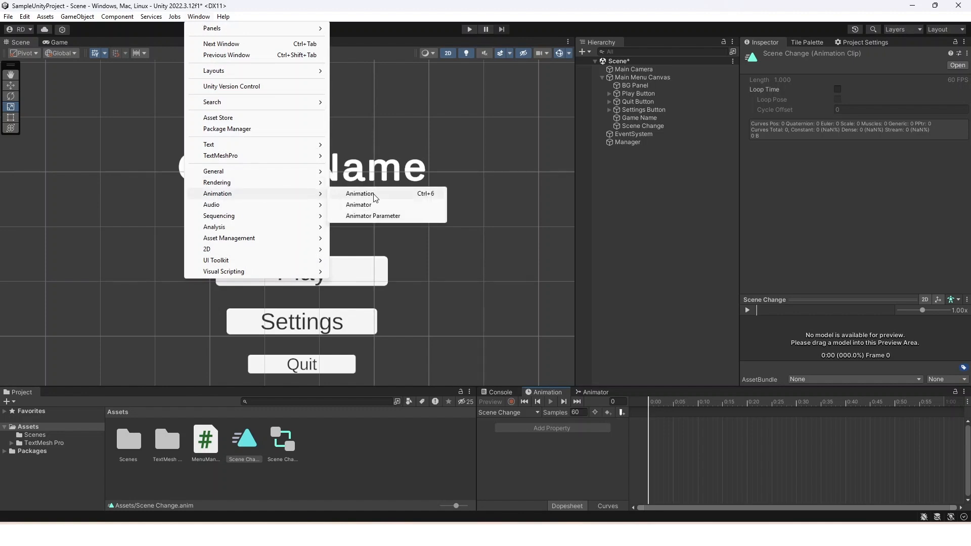
drag(543, 390, 429, 301)
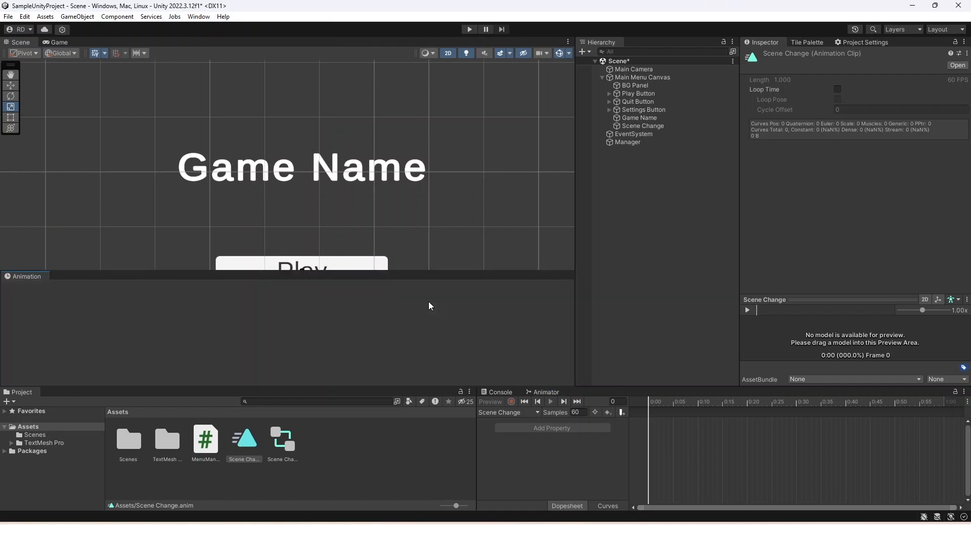
drag(390, 266, 384, 265)
drag(353, 268, 353, 269)
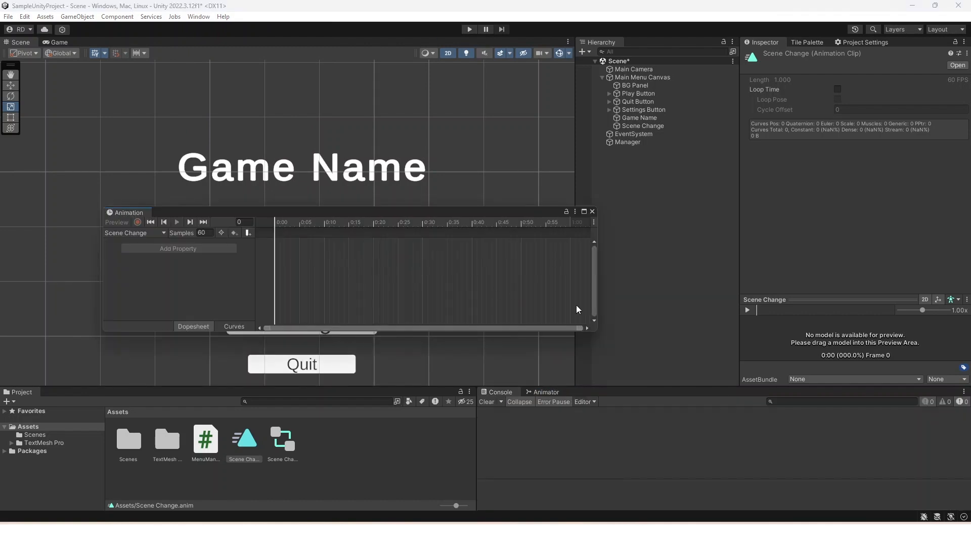
scroll(501, 177, down, 3)
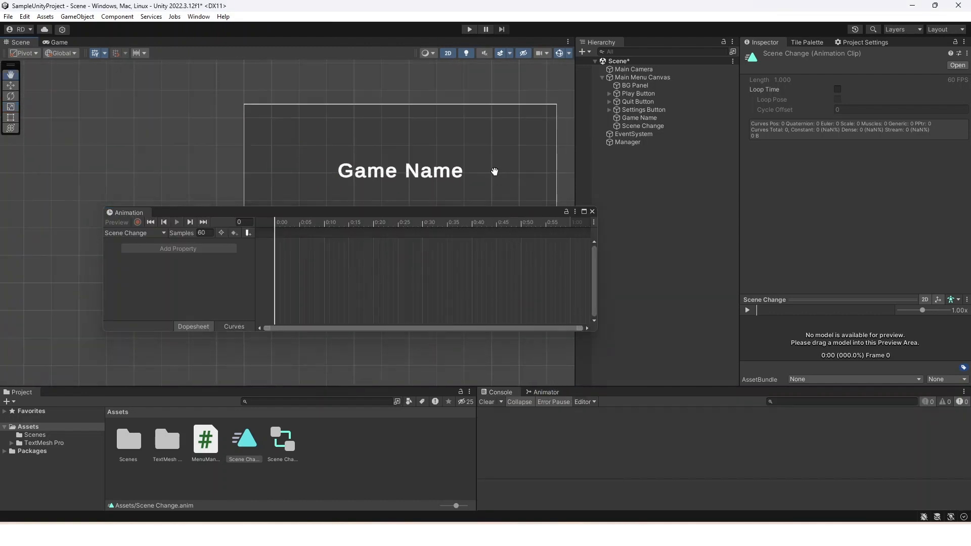
middle_drag(494, 171, 440, 108)
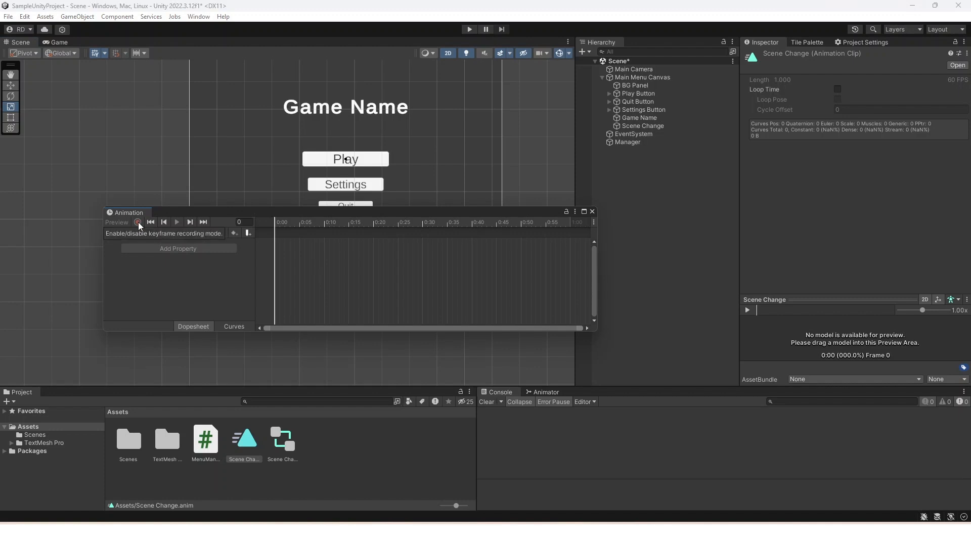
Step: Start keyframe recording for the Scene Change object and record its small starting Scale as a keyframe at frame 0
click(675, 128)
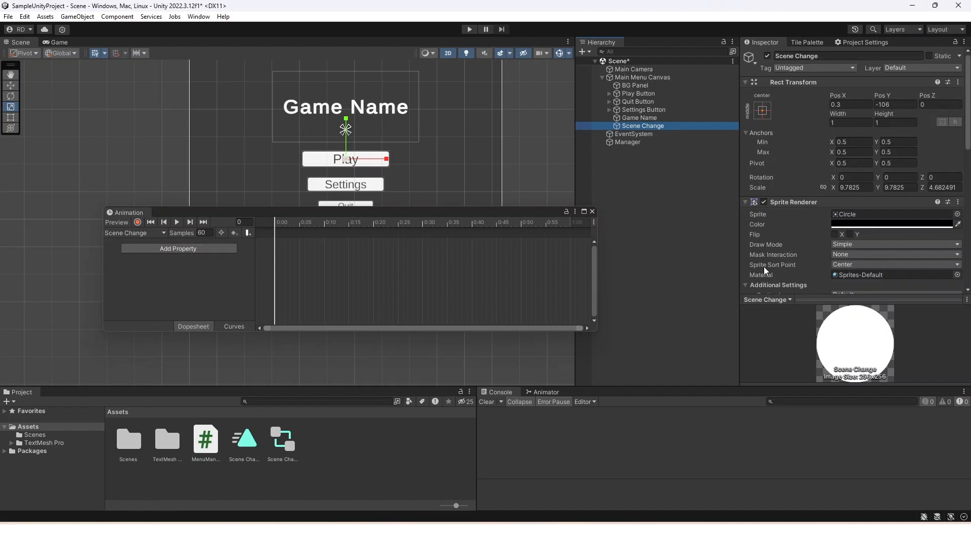
scroll(803, 104, down, 10)
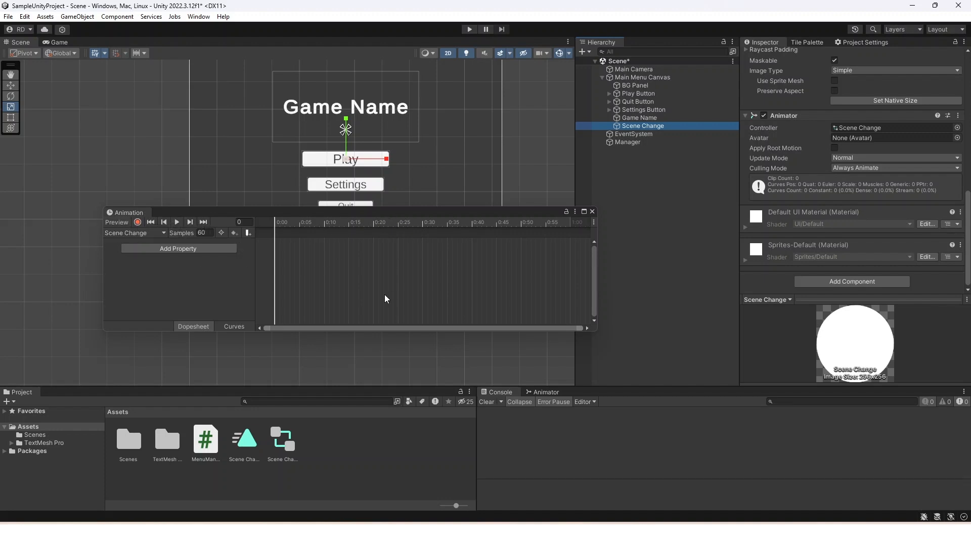
click(138, 223)
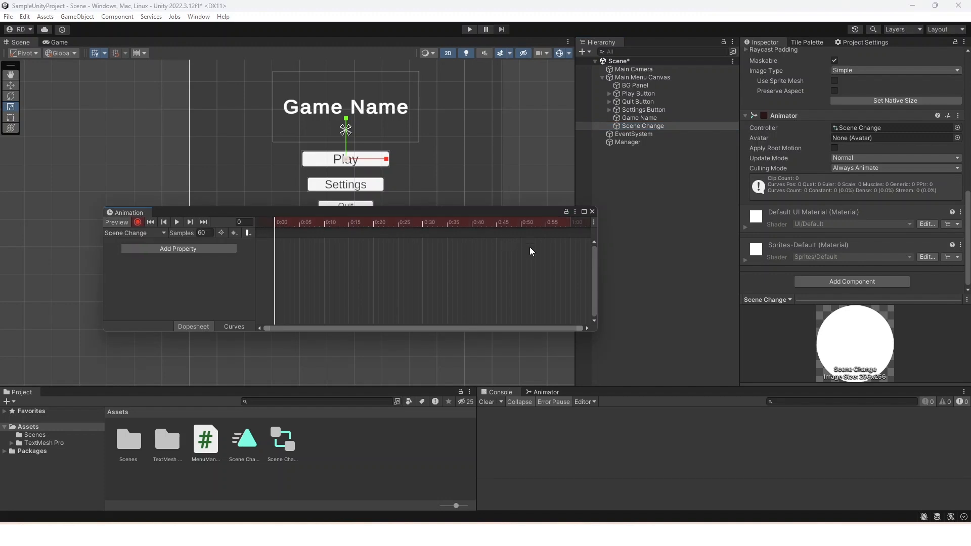
scroll(347, 167, up, 10)
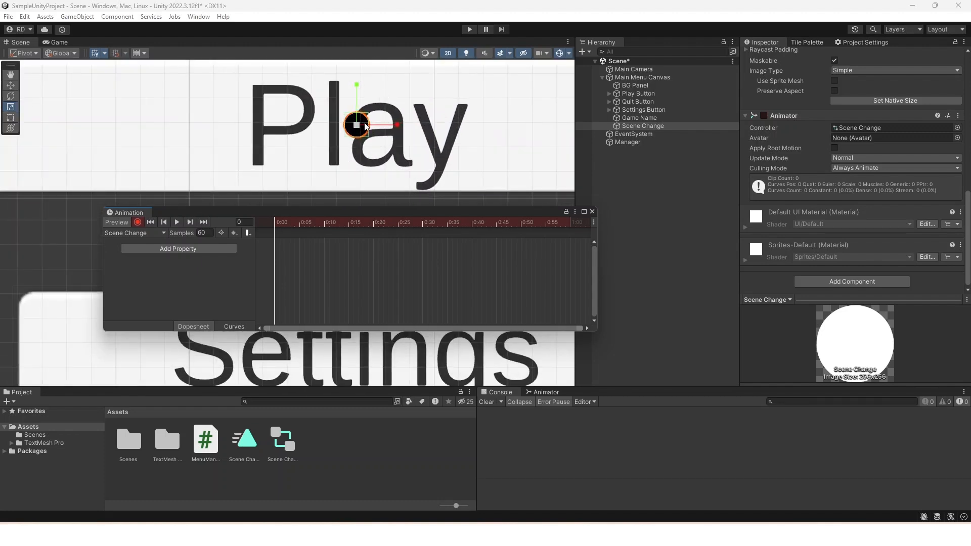
drag(357, 125, 362, 130)
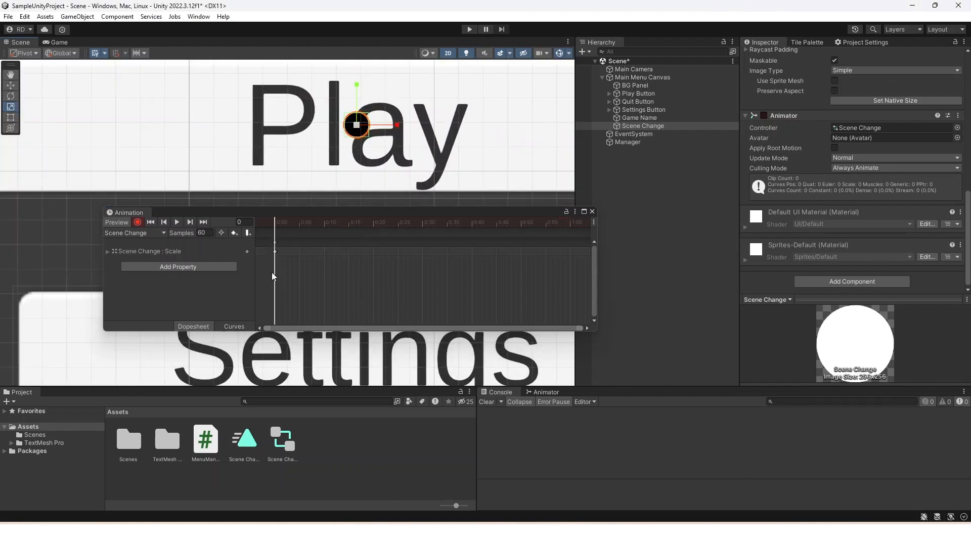
Step: Record a Scale keyframe at frame 60 with the Scene Change circle enlarged uniformly until it covers the whole menu canvas
drag(274, 234, 339, 239)
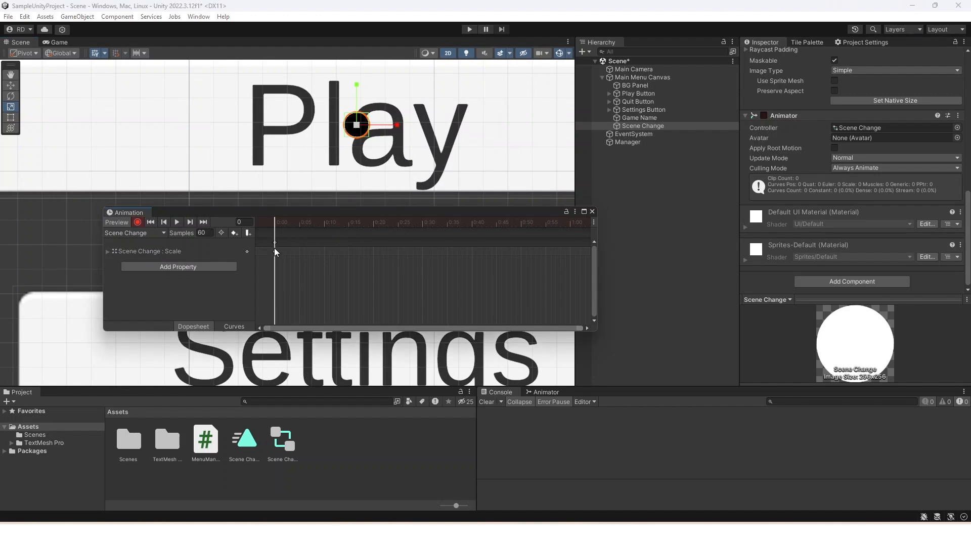
drag(275, 226, 359, 226)
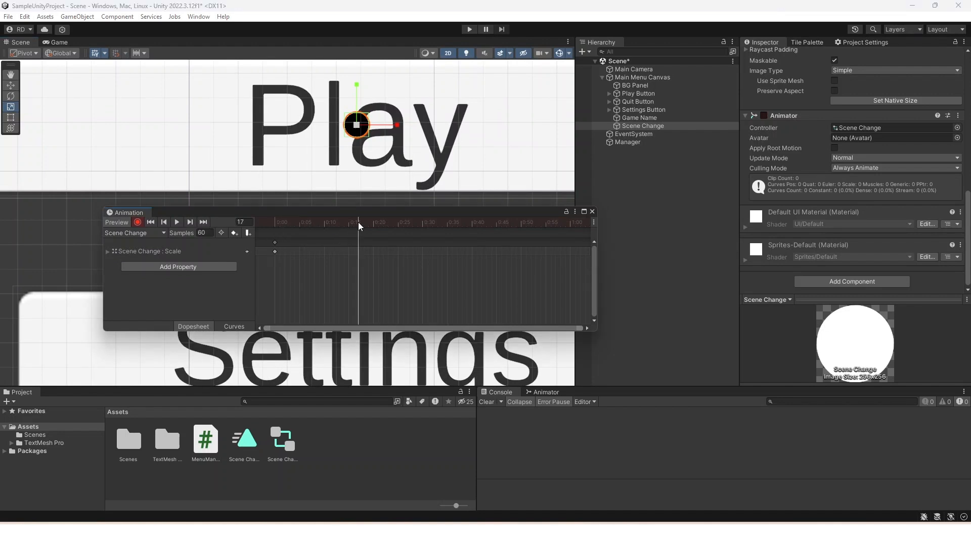
click(276, 247)
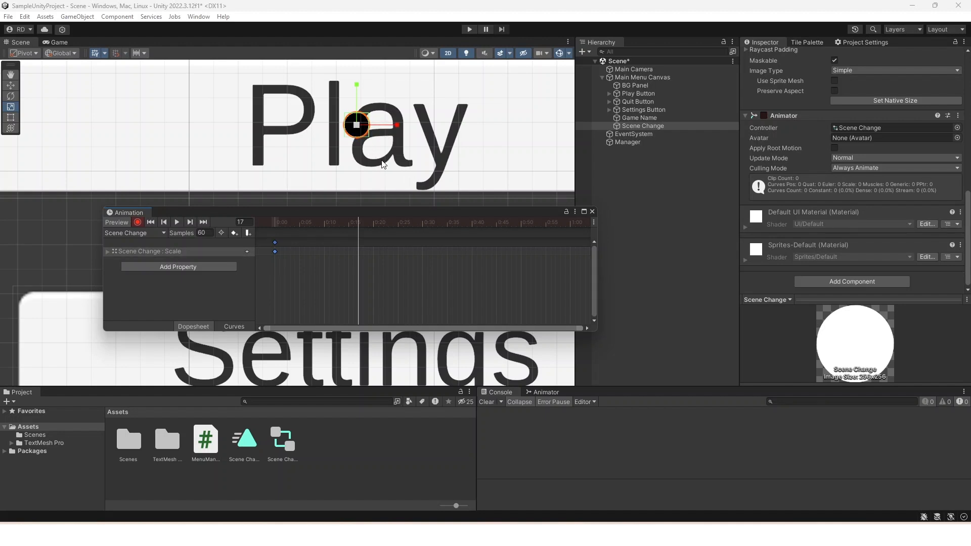
scroll(380, 146, down, 6)
scroll(383, 162, down, 2)
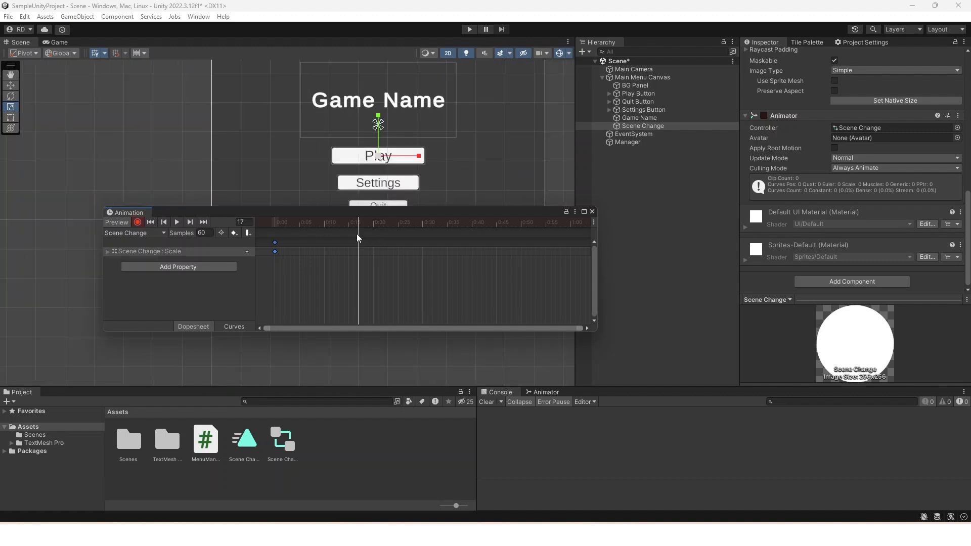
drag(376, 230, 570, 227)
scroll(426, 151, down, 4)
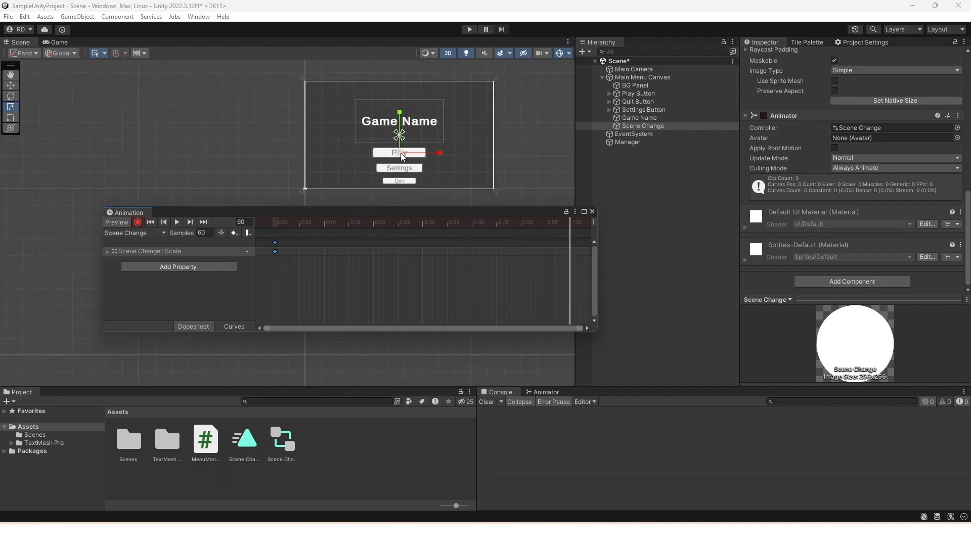
drag(400, 154, 710, 18)
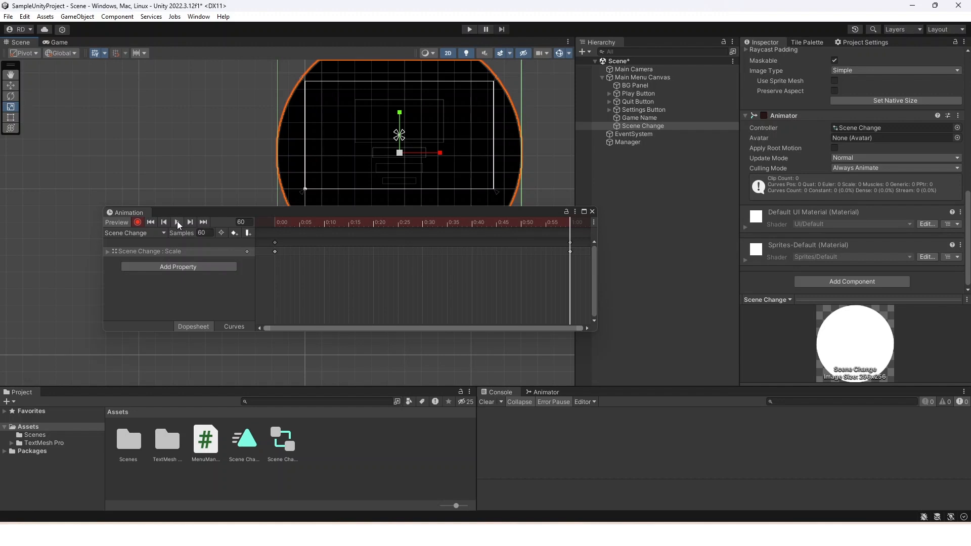
Step: Play back the Scene Change animation to preview the circle's growth
click(570, 242)
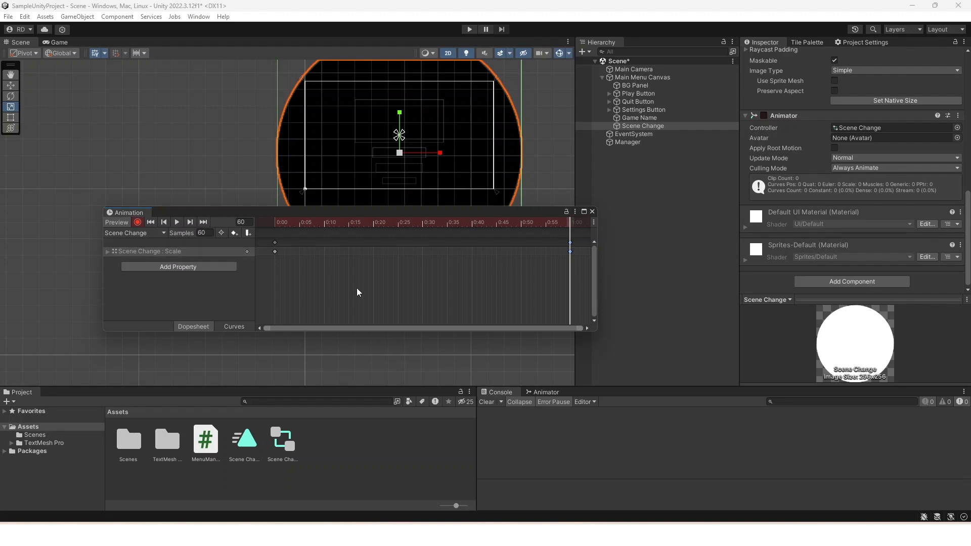
click(177, 223)
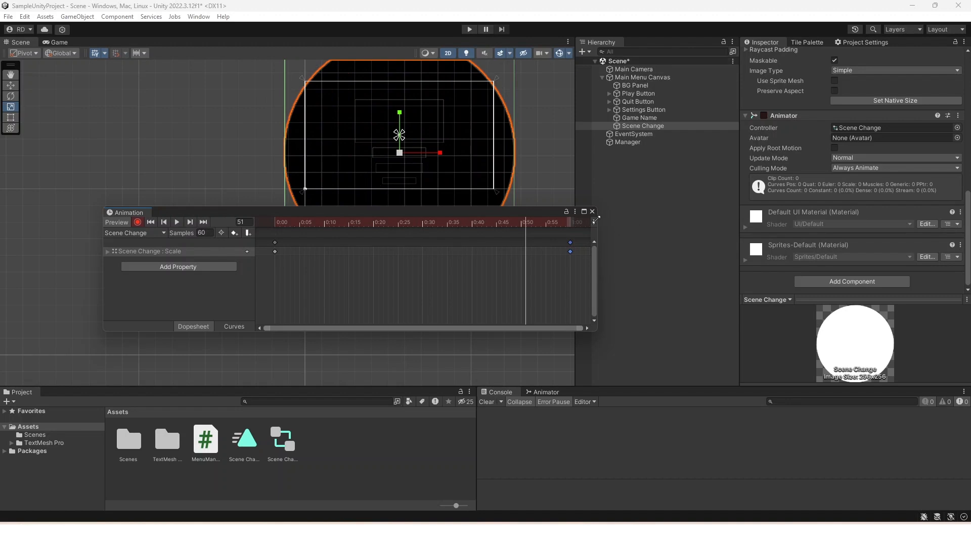
Step: Close the Animation window and bring up the import settings of the Scene Change animation clip to check its looping
click(592, 211)
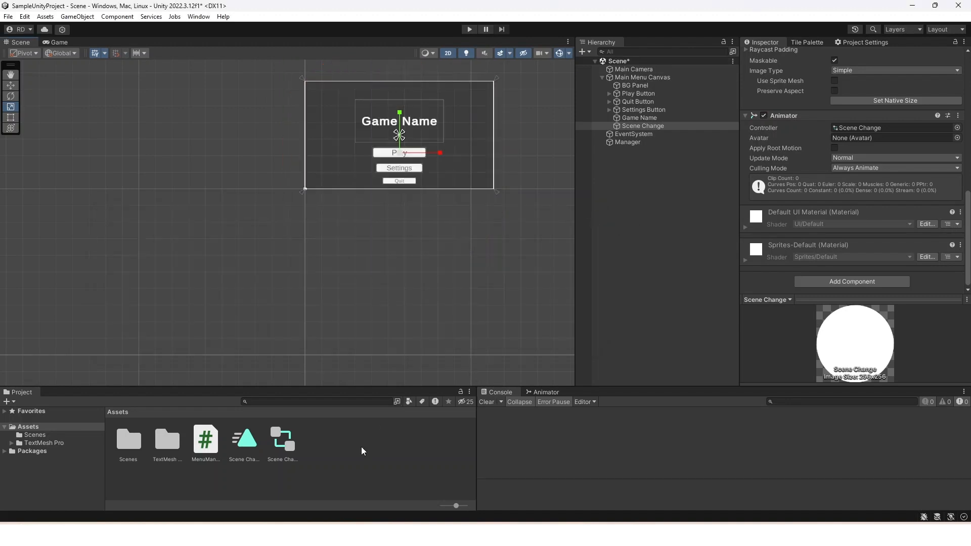
click(253, 447)
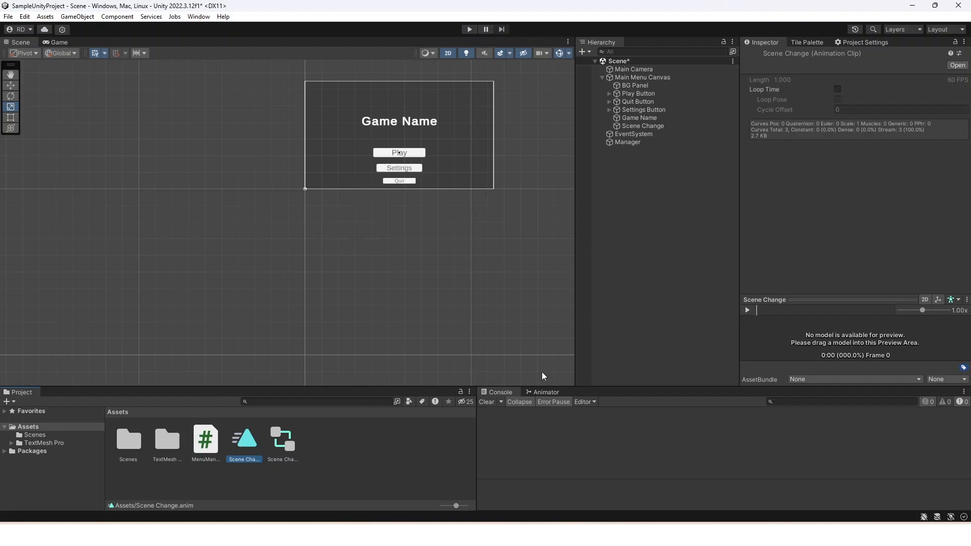
Step: Undock the Animator window so it floats over the scene view and display the Scene Change object's controller in it
click(552, 393)
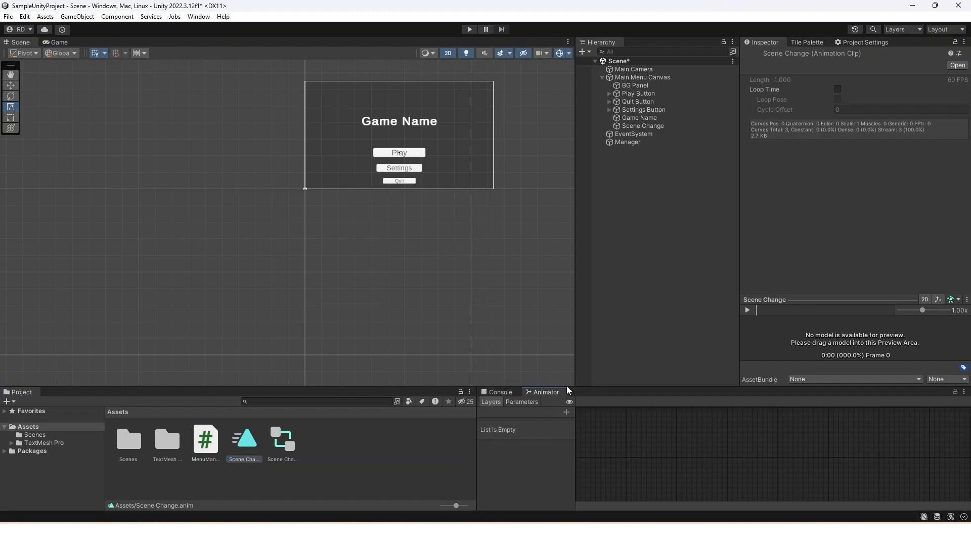
click(200, 16)
mouse_move(272, 199)
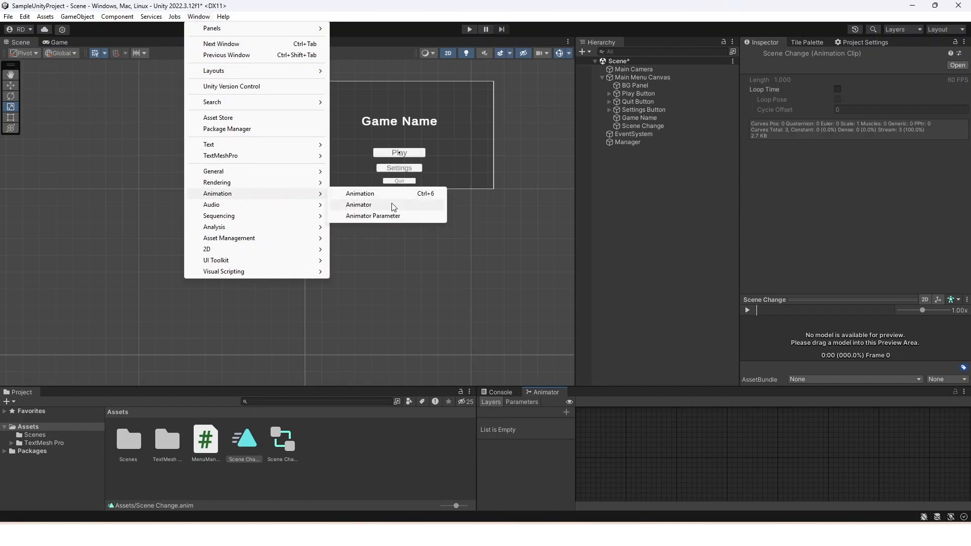
drag(534, 393, 293, 269)
click(669, 129)
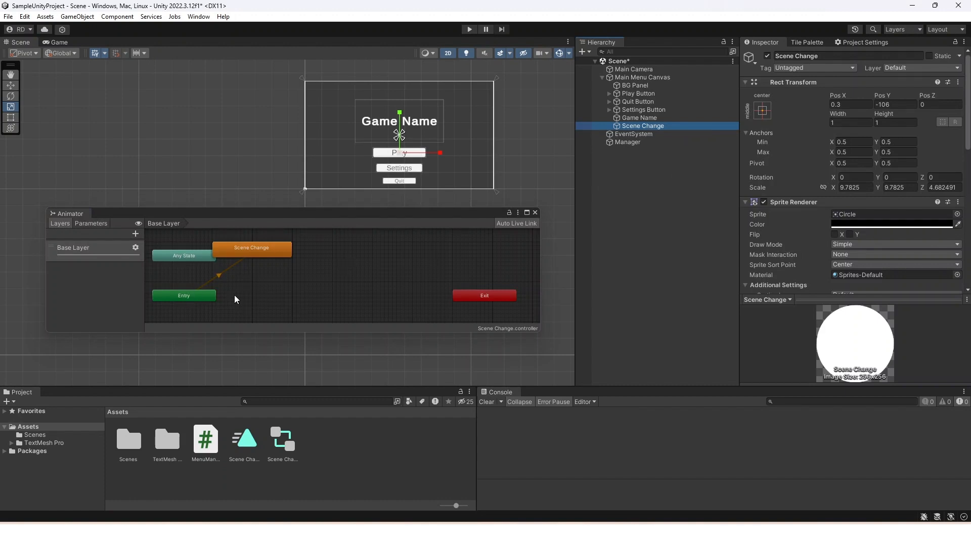
Step: Reposition the Scene Change state between the Entry and Exit nodes in the Animator graph and close the Animator window
scroll(214, 306, up, 5)
scroll(195, 299, down, 5)
click(186, 293)
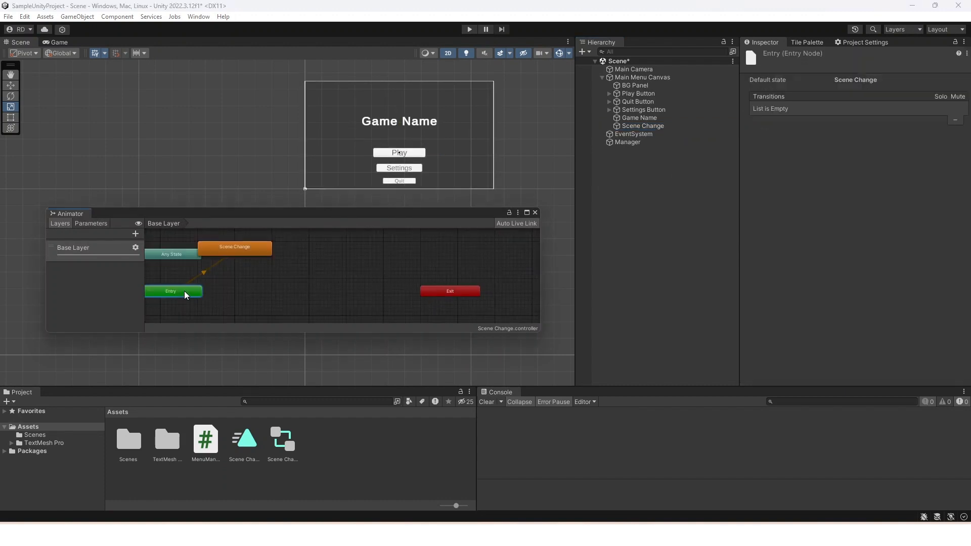
drag(243, 249, 305, 267)
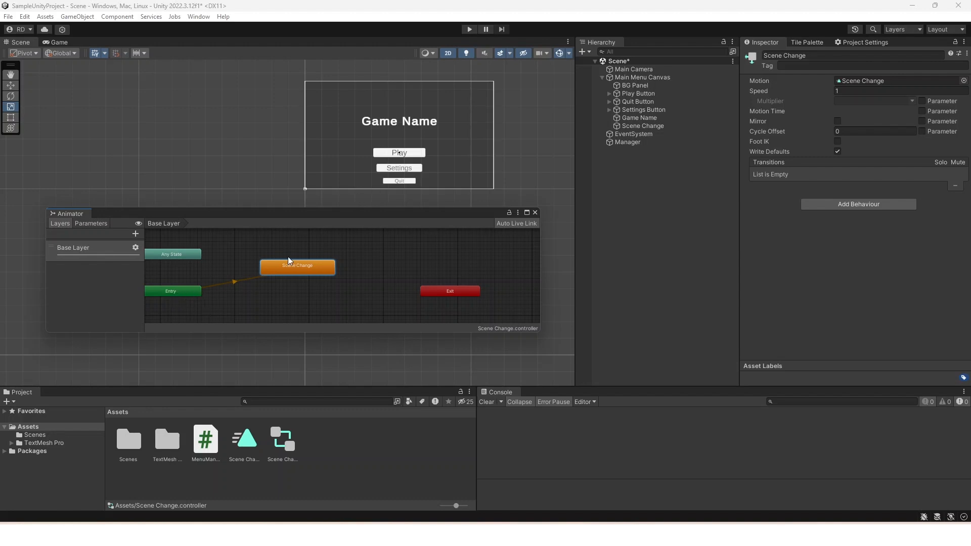
click(536, 214)
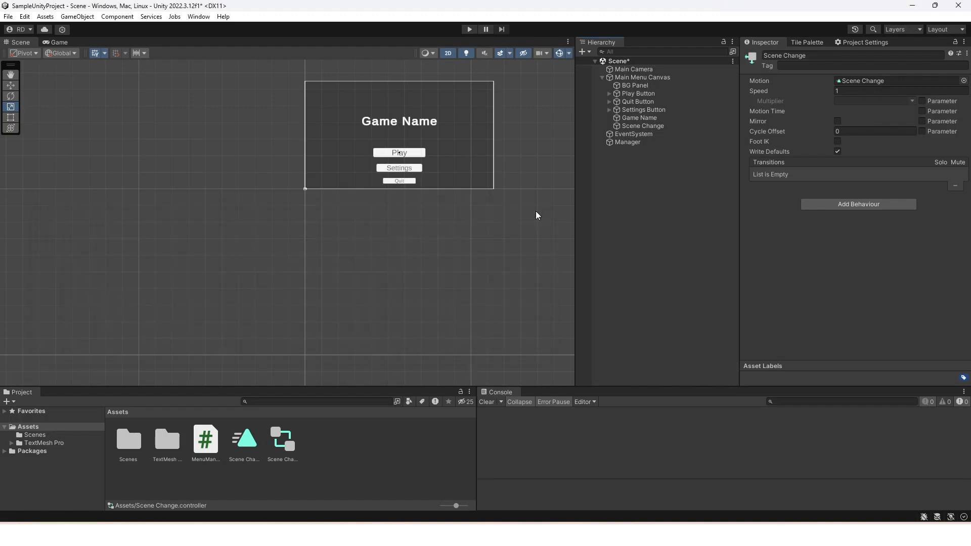
Step: Save the scene and deactivate the Scene Change object under Main Menu Canvas
click(655, 210)
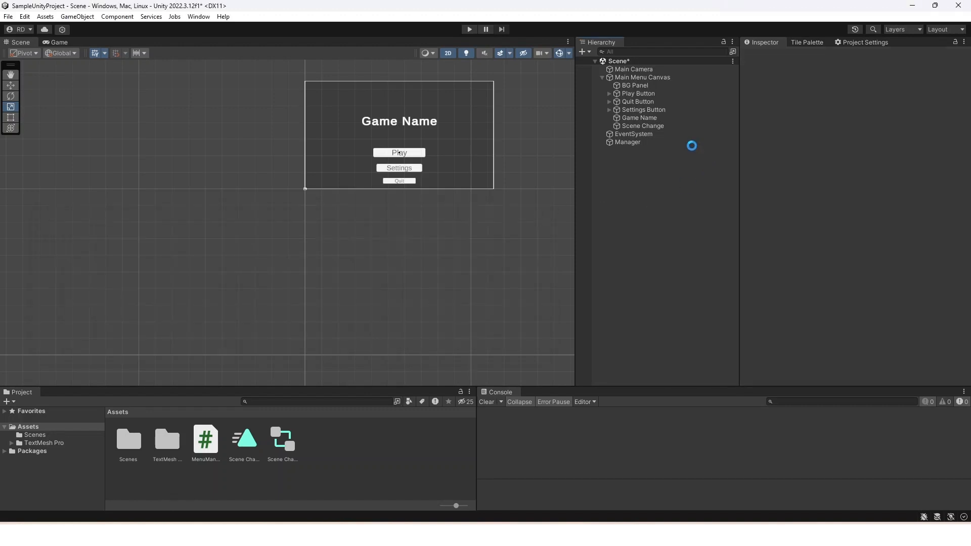
click(657, 127)
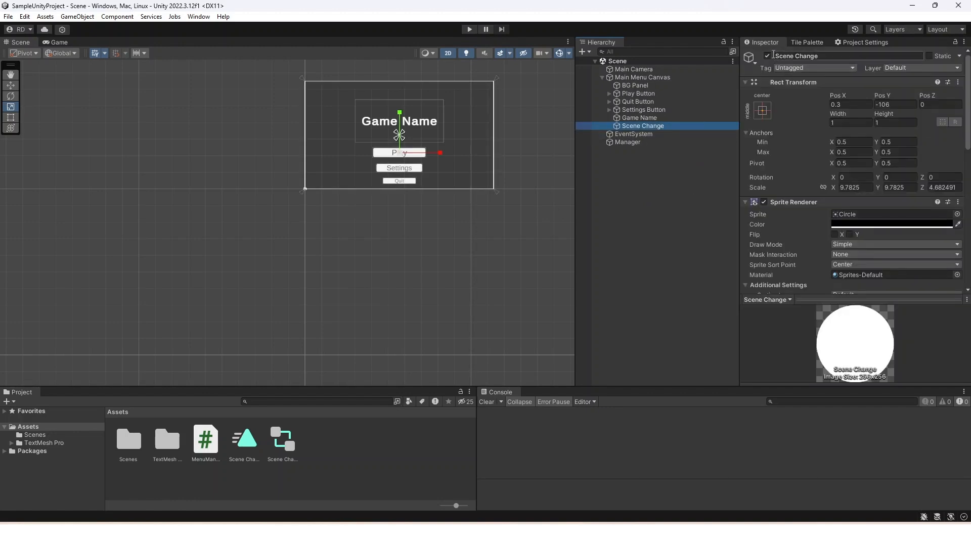
click(768, 55)
click(673, 185)
scroll(415, 153, up, 5)
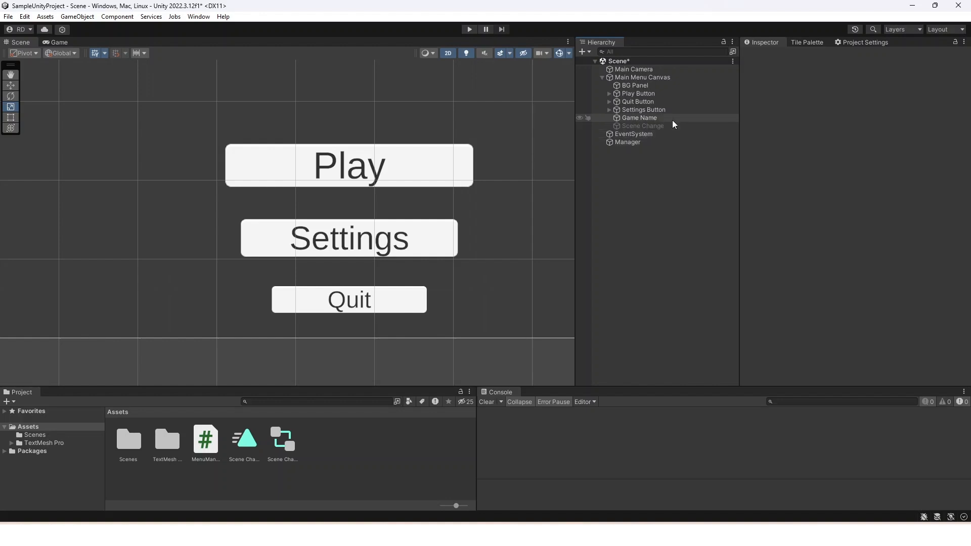
scroll(334, 191, down, 5)
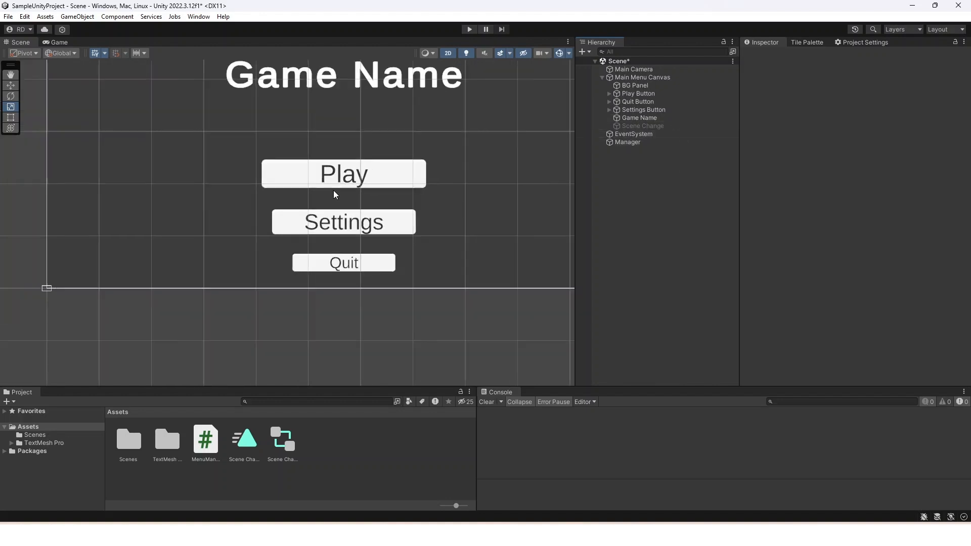
middle_drag(332, 192, 325, 279)
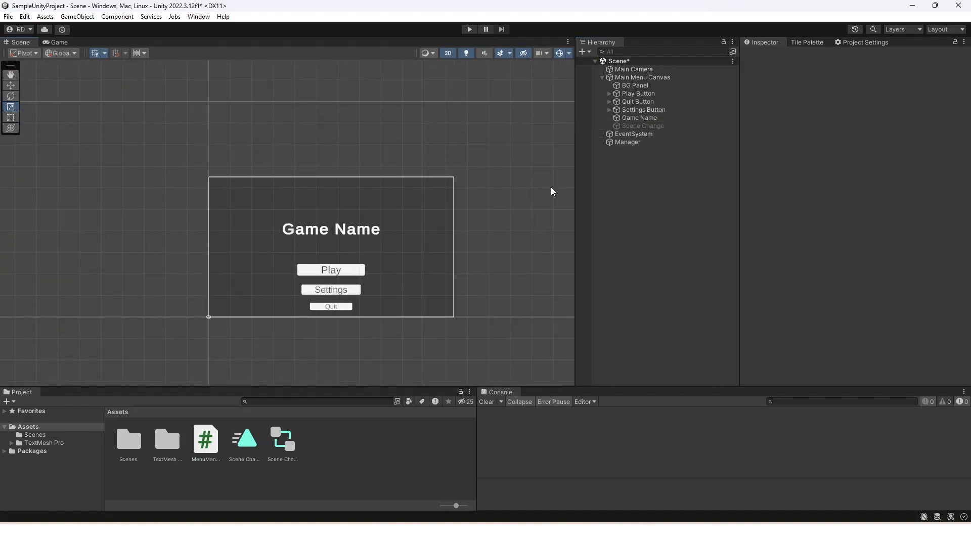
scroll(293, 278, up, 2)
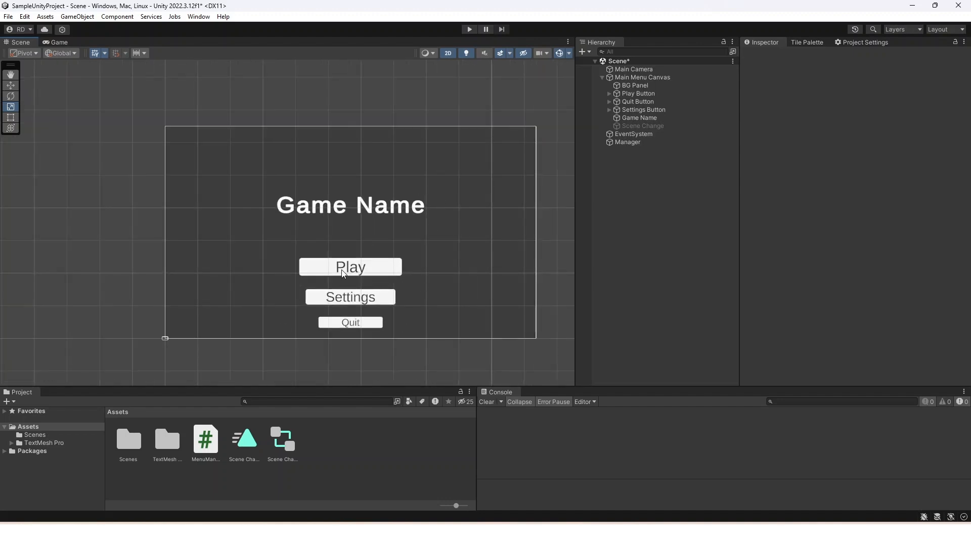
Step: Open the MenuManager script in Visual Studio and review its methods, including the LoadScene coroutine
click(207, 444)
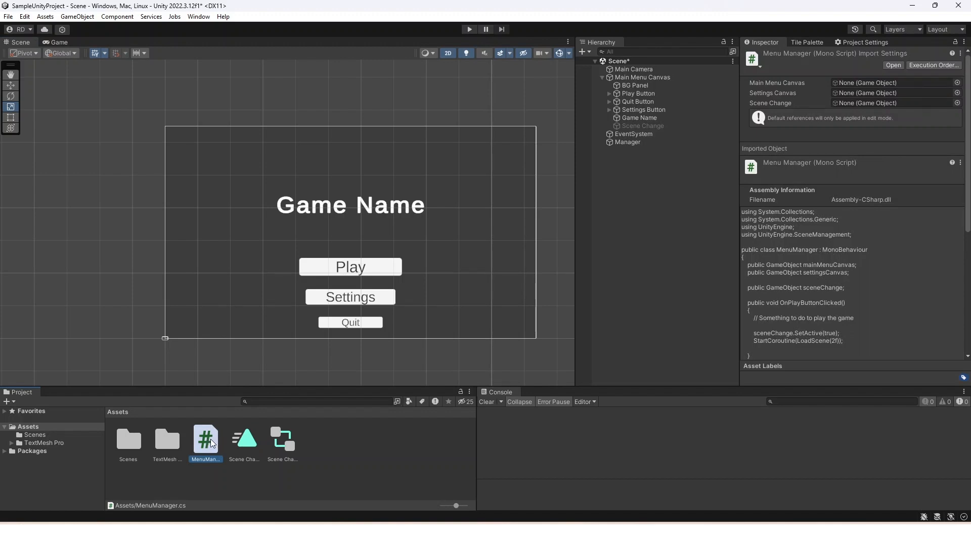
double_click(207, 440)
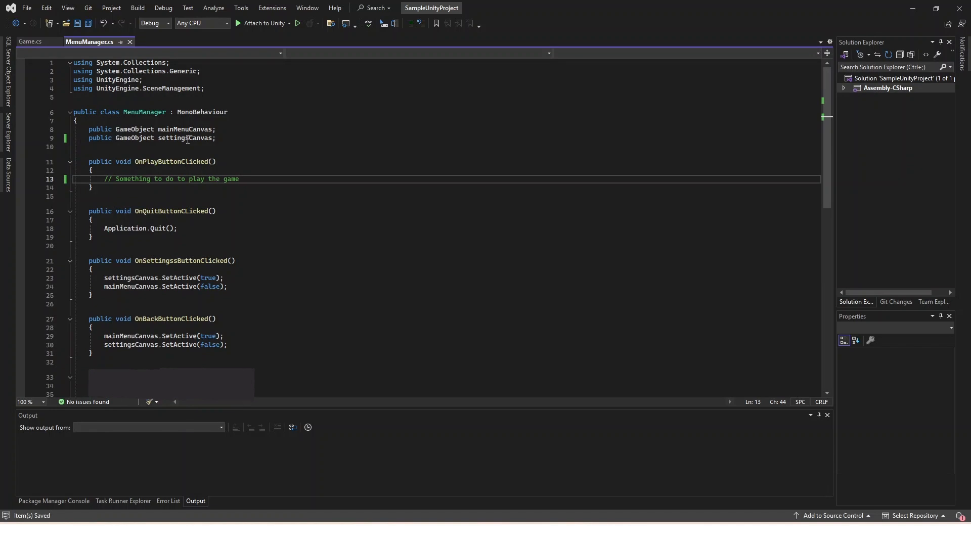
scroll(222, 238, down, 12)
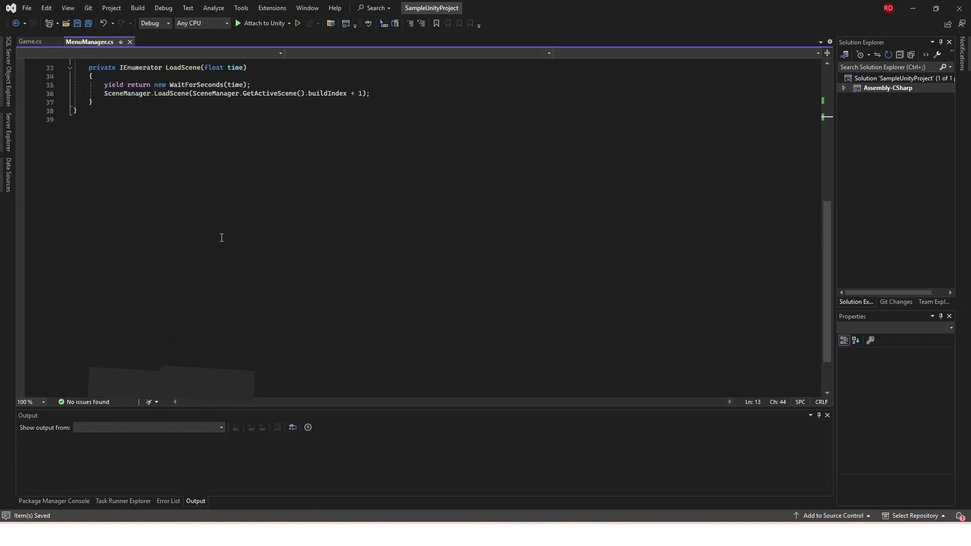
scroll(212, 199, up, 9)
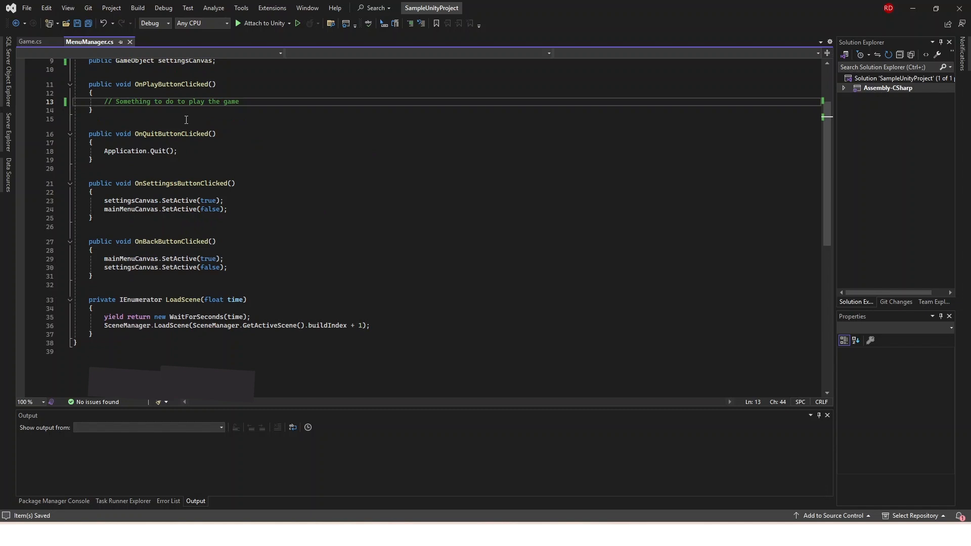
click(419, 307)
scroll(419, 305, up, 3)
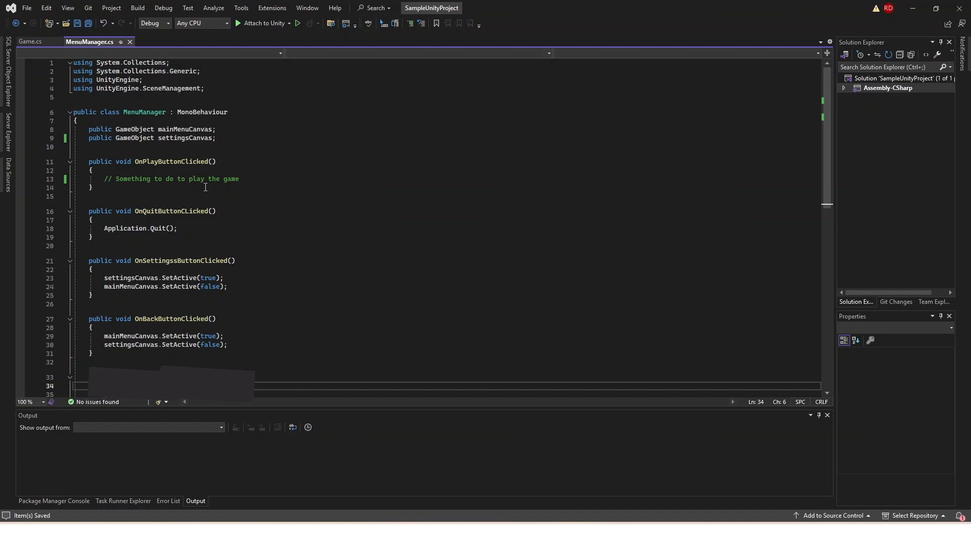
Step: Delete the placeholder comment inside the OnPlayButtonClicked method
click(254, 179)
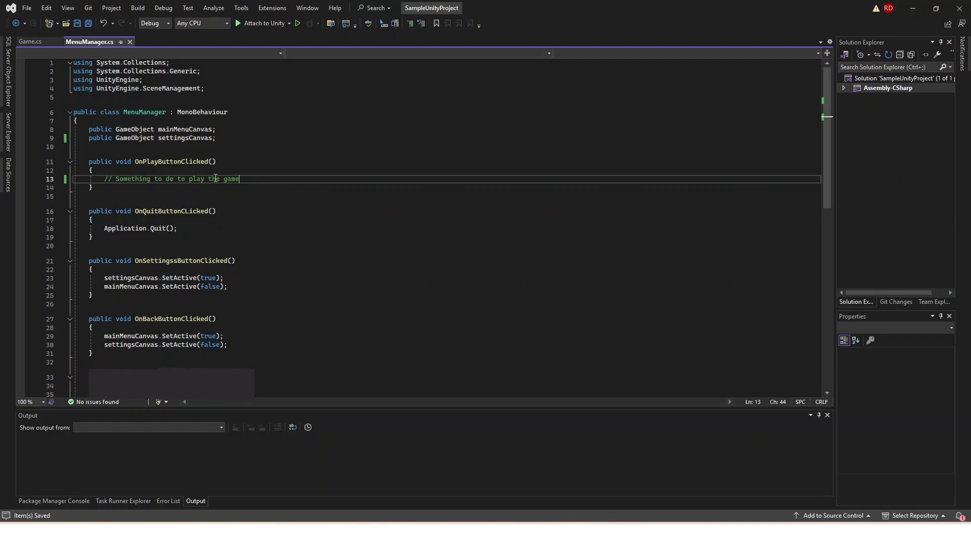
key(Up)
key(Up)
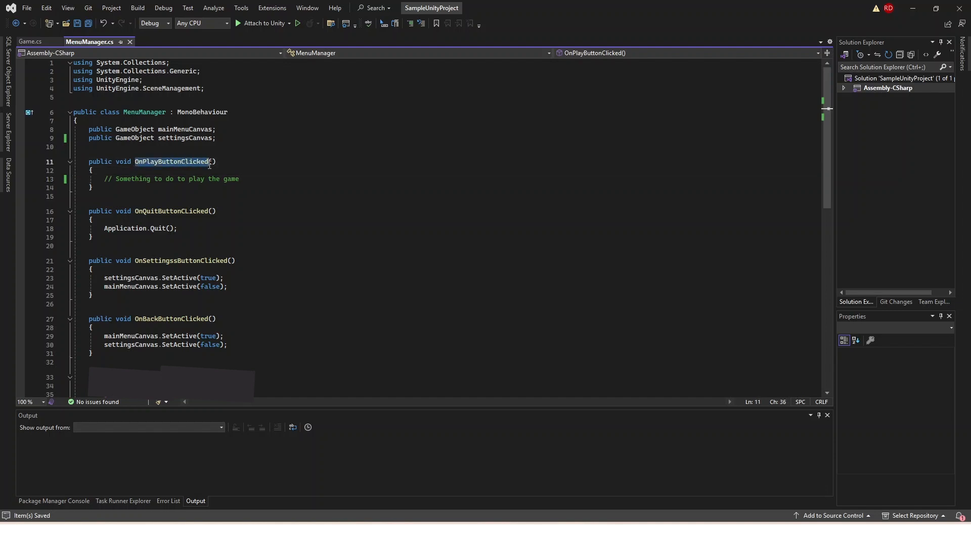
key(Down)
click(252, 178)
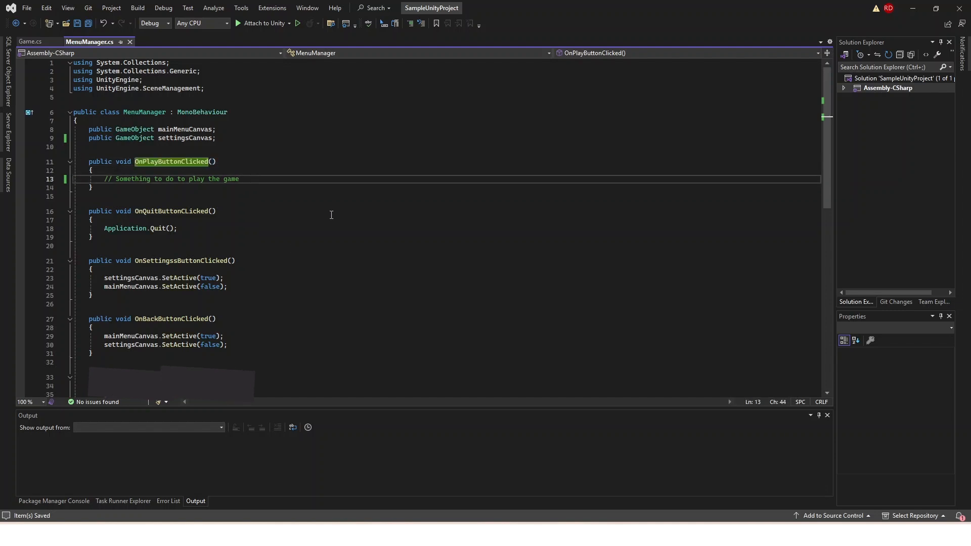
drag(104, 179, 251, 181)
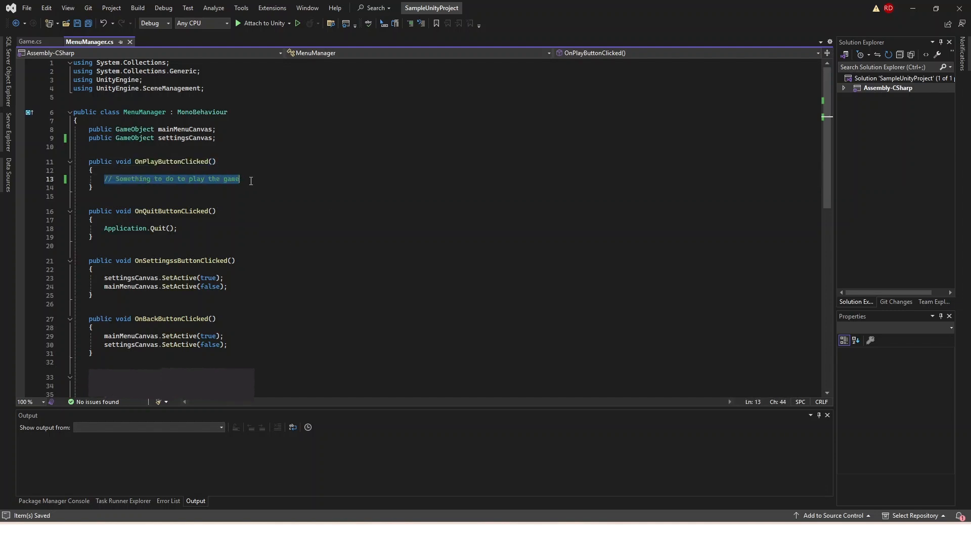
key(Delete)
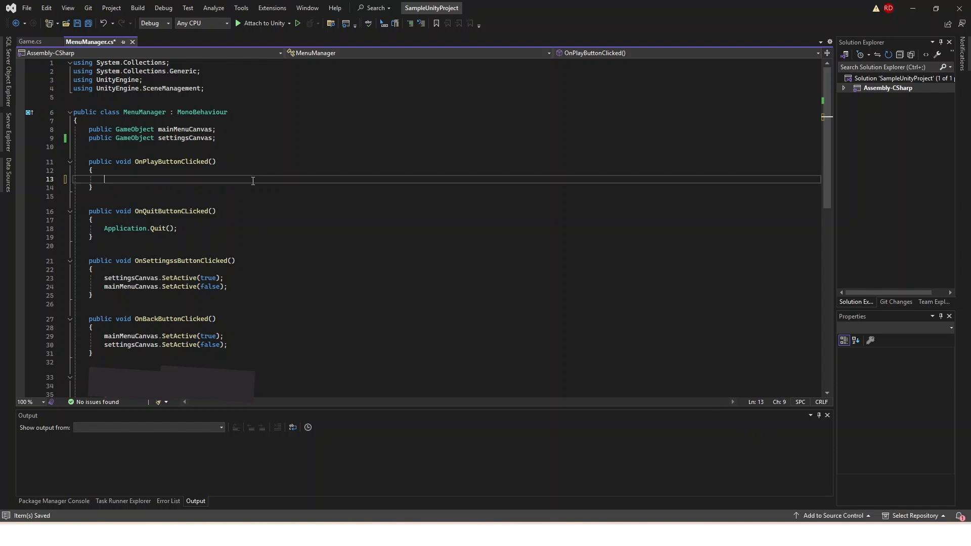
Step: Declare a public GameObject field named sceneChange below settingsCanvas, separated by a blank line, and save the script
click(213, 147)
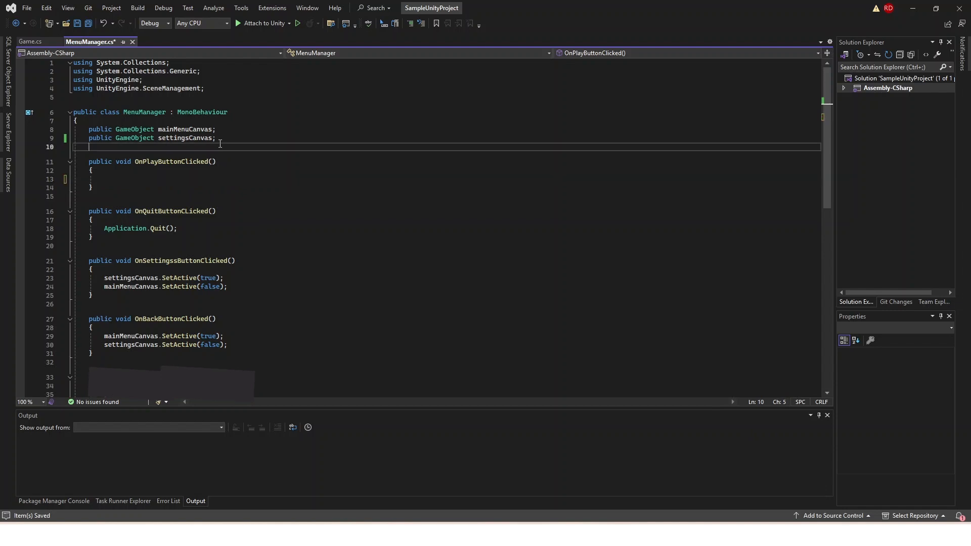
click(224, 138)
key(Return)
key(Return)
text(pub)
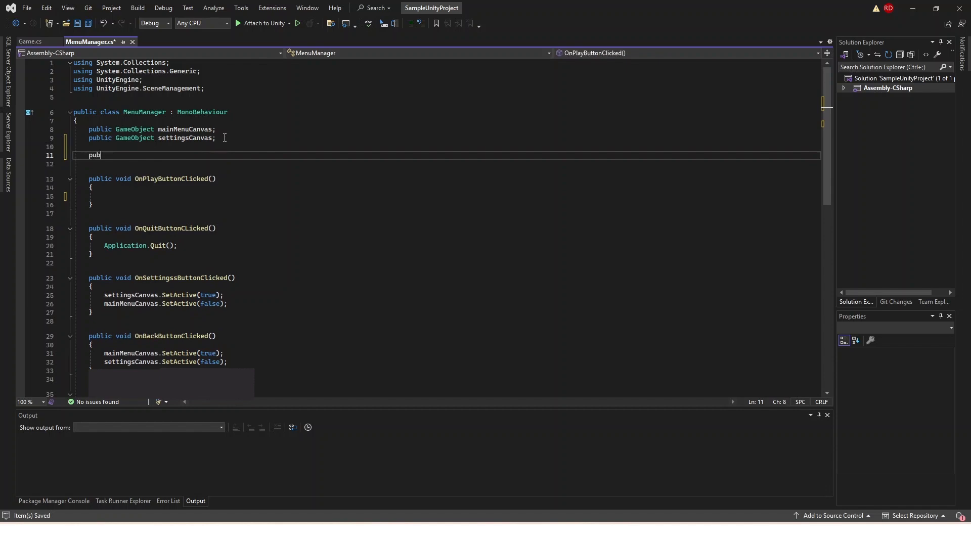
text(lic Ga)
key(BackSpace)
text(GameObh)
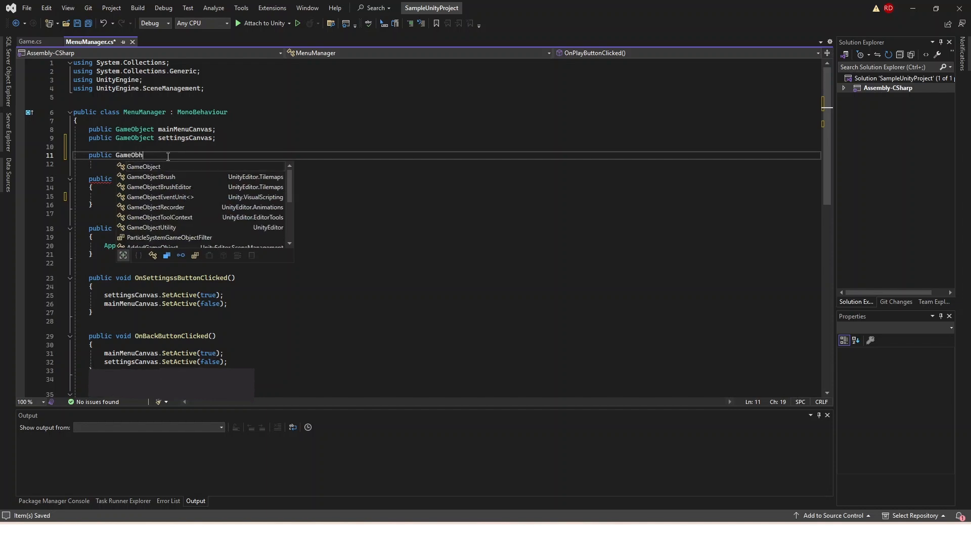
key(BackSpace)
text(j)
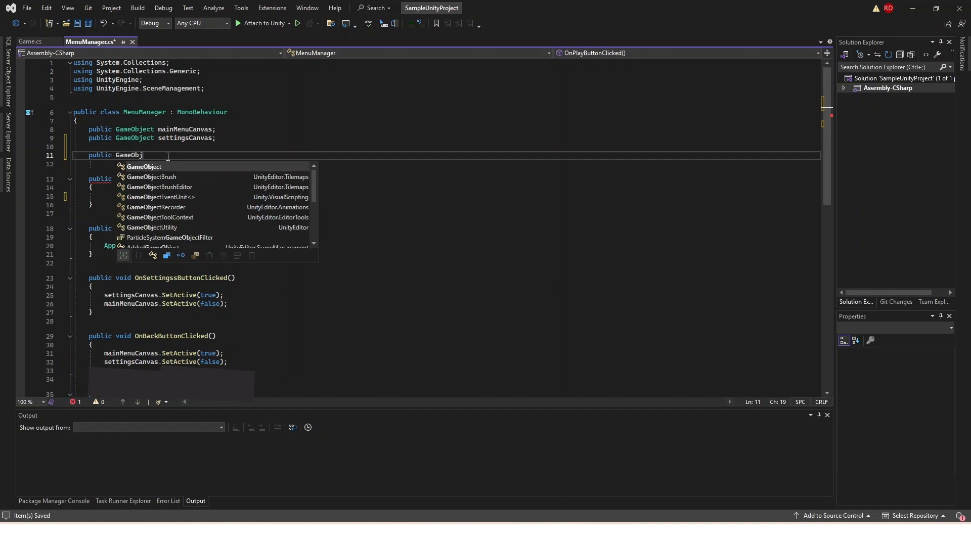
text(ect sce)
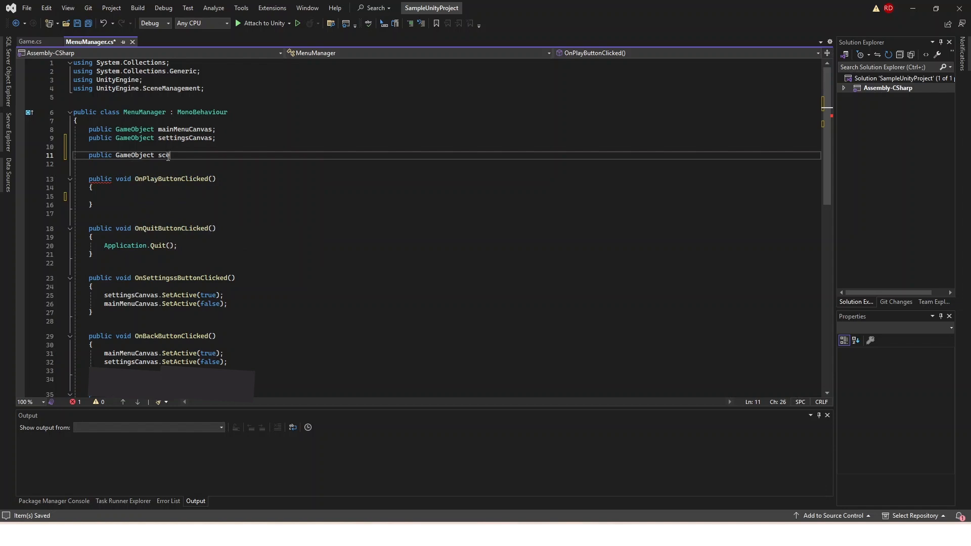
text(ne)
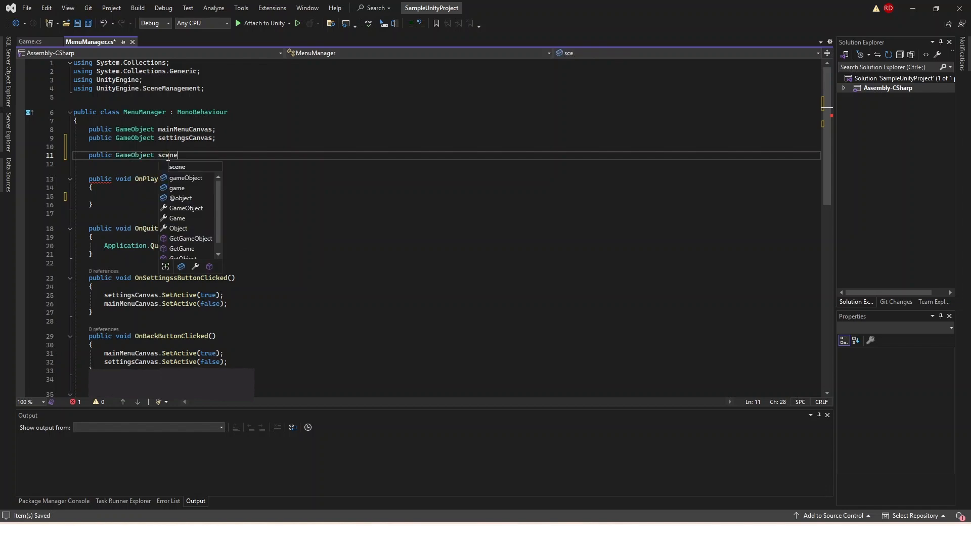
text(e;)
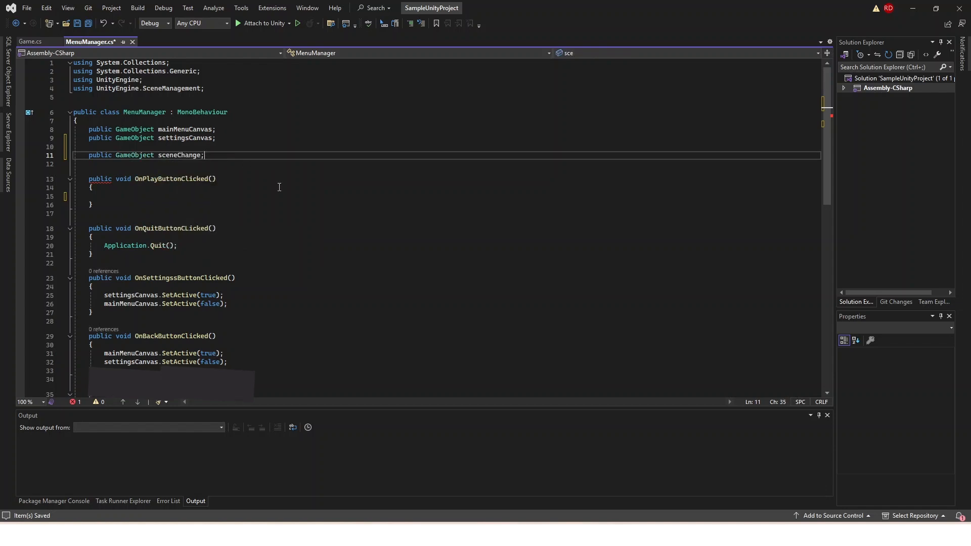
click(221, 197)
key(ctrl+s)
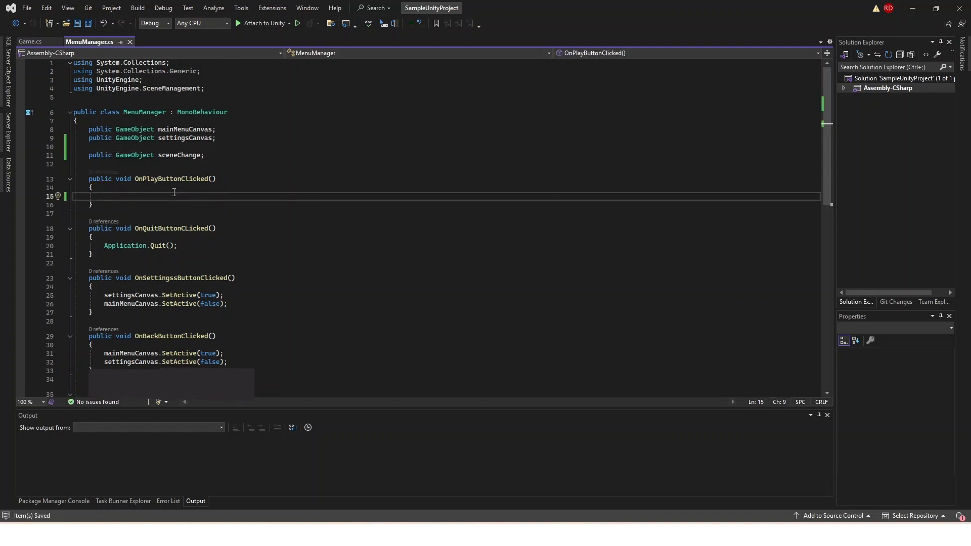
Step: Add sceneChange.SetActive(true); to the OnPlayButtonClicked method body and save the script
text(sc)
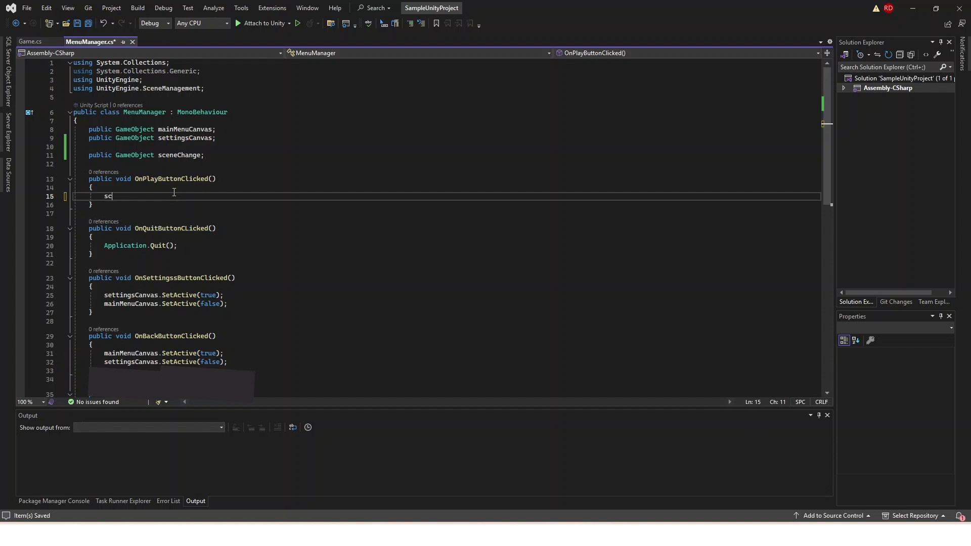
text(eneCha)
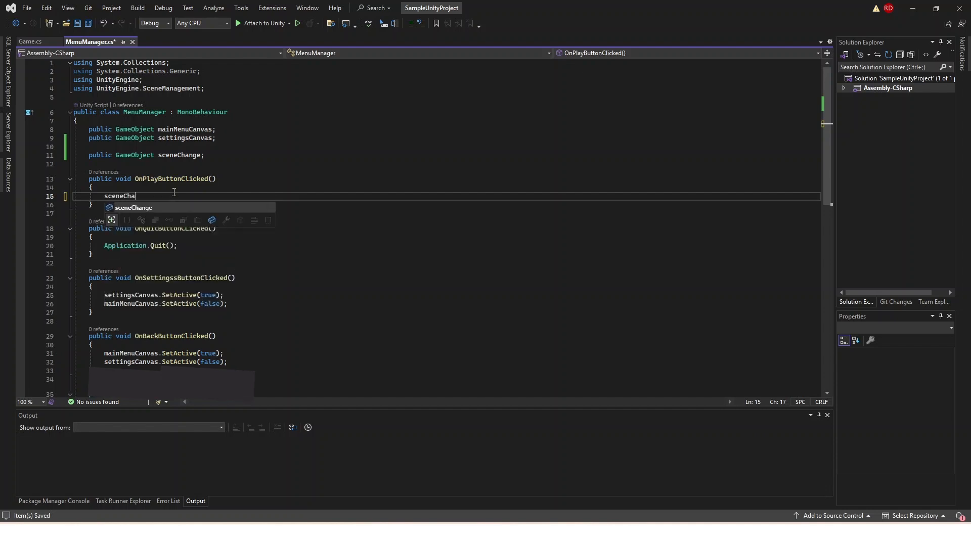
text(nge.SetActive)
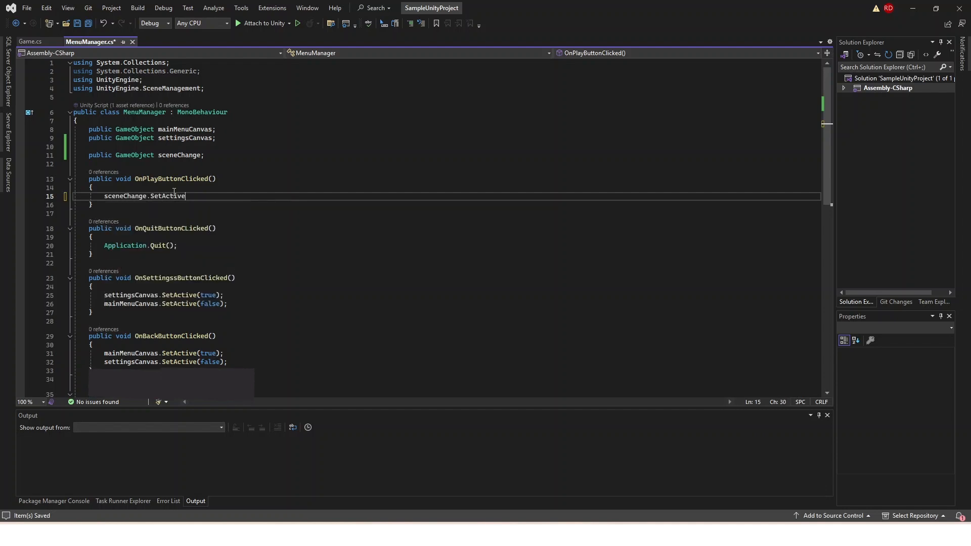
text((true);)
key(ctrl+s)
click(254, 162)
click(246, 209)
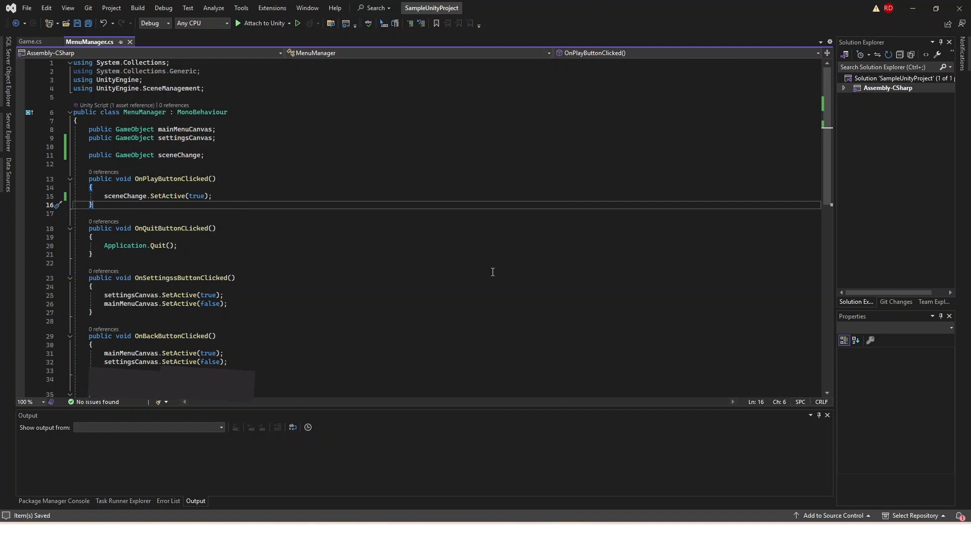
Step: Check the using UnityEngine.SceneManagement directive at the beginning of the MenuManager script
mouse_move(222, 113)
click(101, 88)
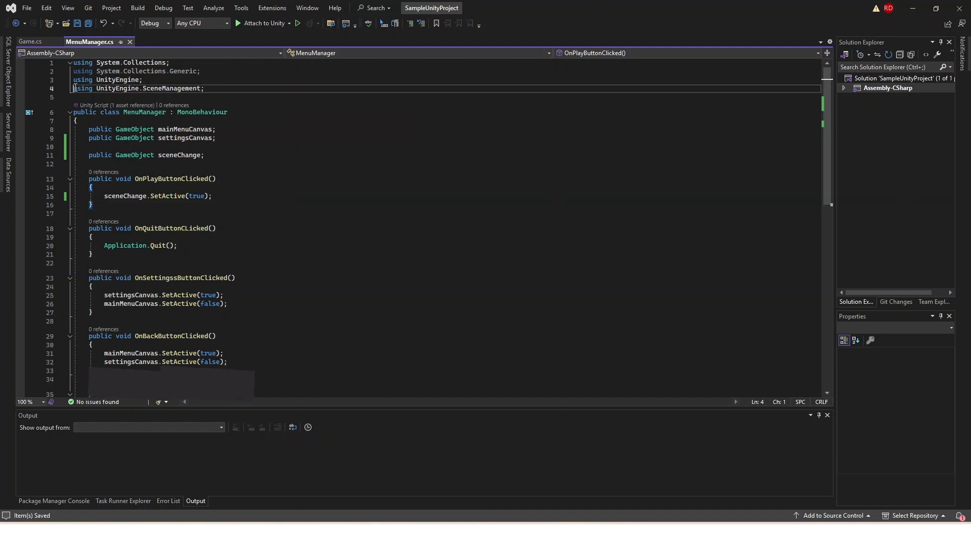
drag(212, 88, 150, 89)
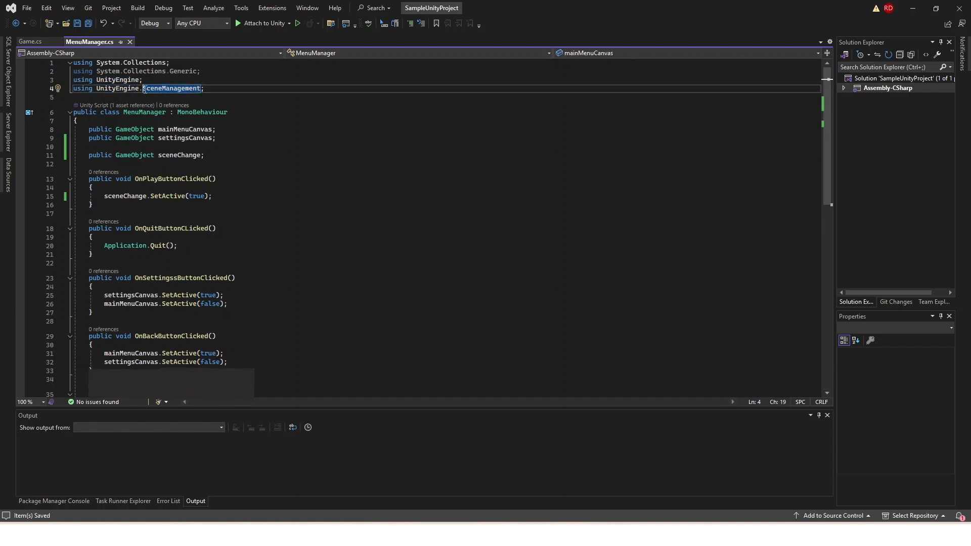
click(226, 97)
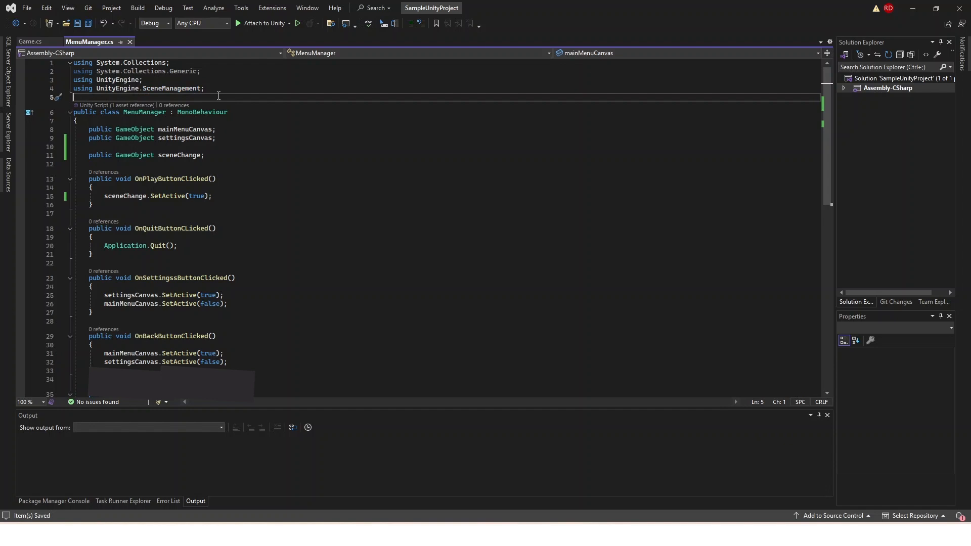
click(229, 197)
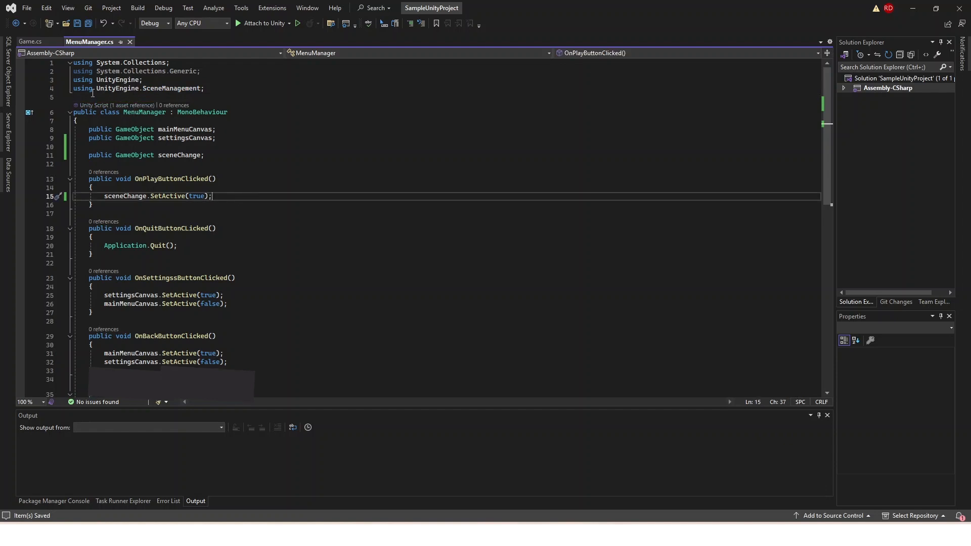
drag(96, 89, 206, 90)
click(221, 90)
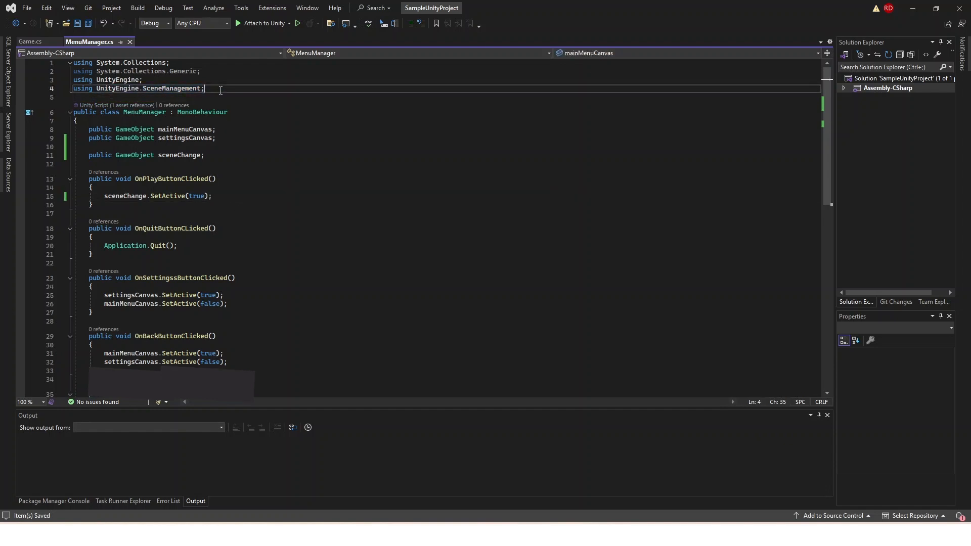
Step: Add a SceneManager.LoadScene call with an empty string argument below the SetActive line in OnPlayButtonClicked
click(220, 196)
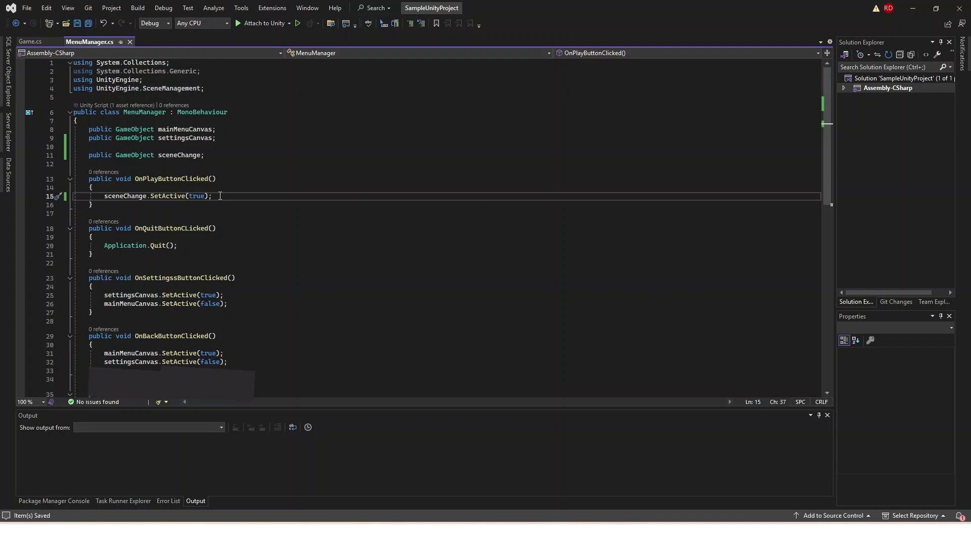
key(Return)
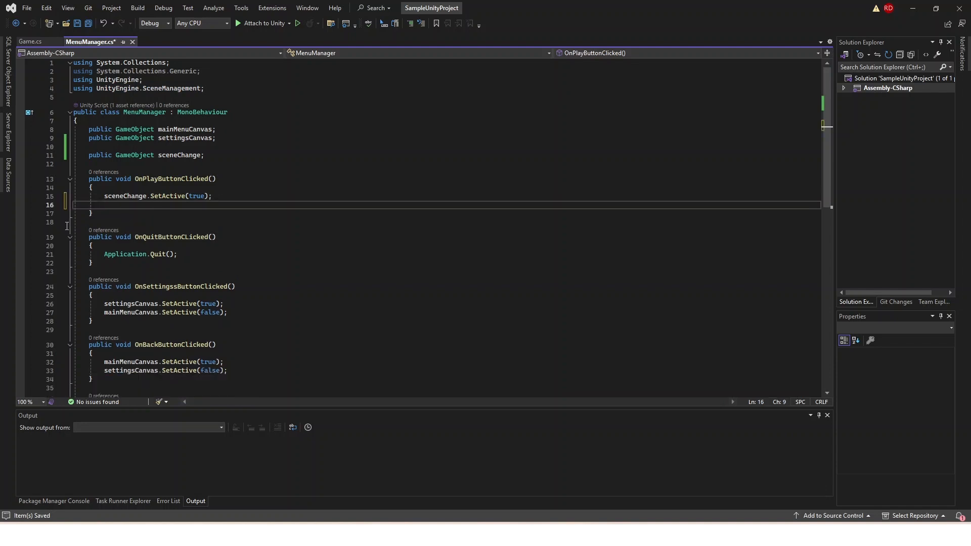
text(Sce)
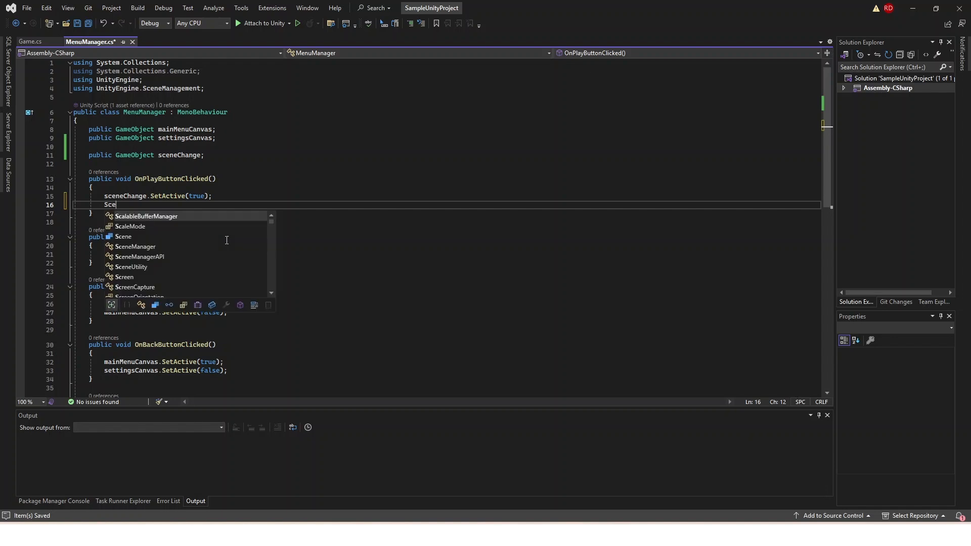
text(neManager)
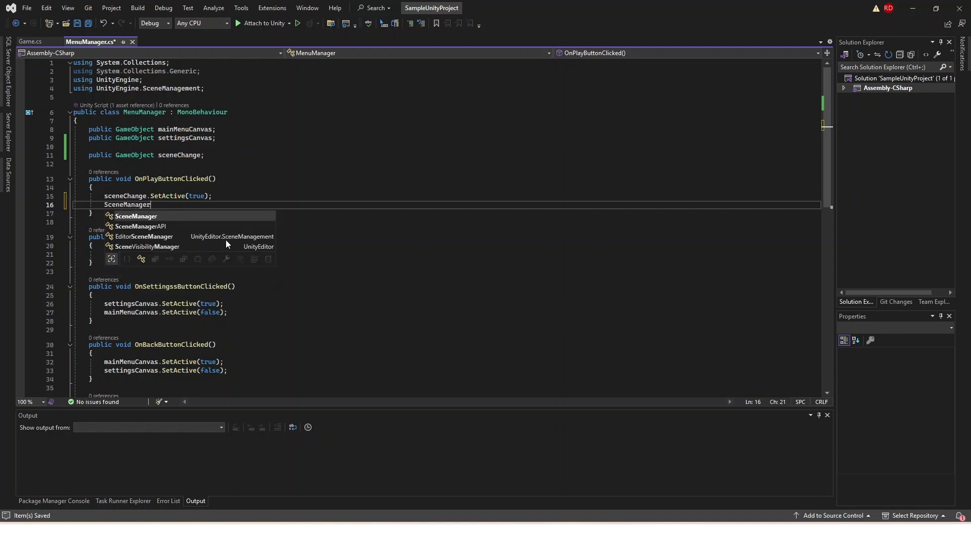
text(.LoadSc)
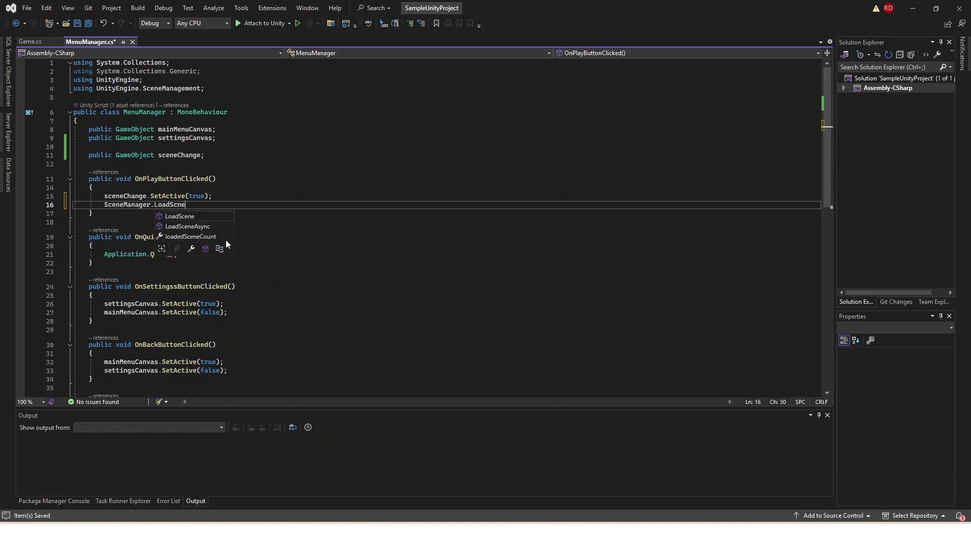
text(ene()
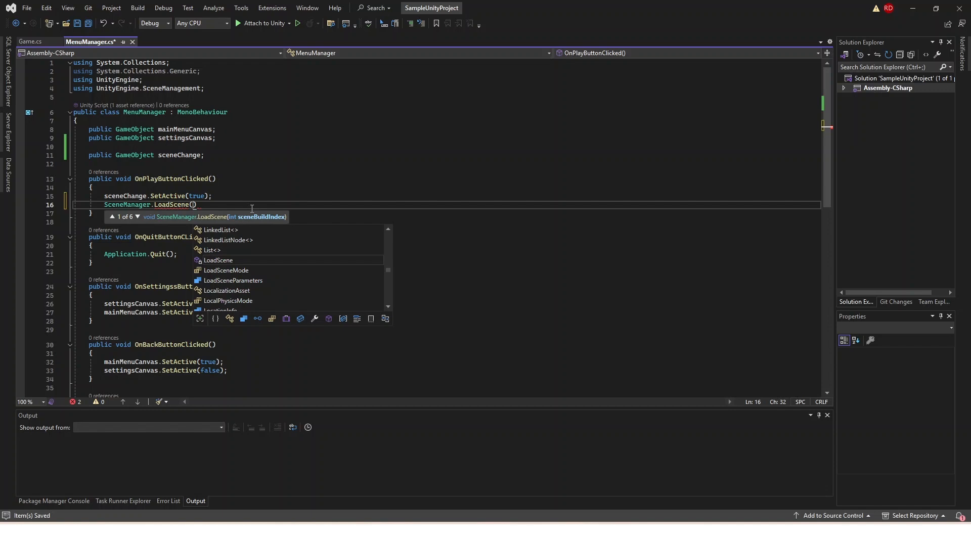
text(")
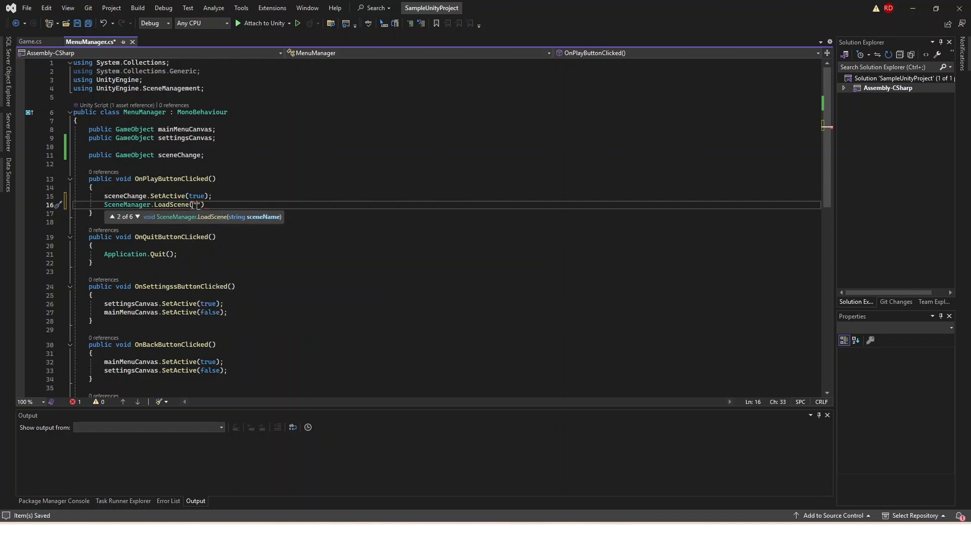
click(213, 205)
click(198, 205)
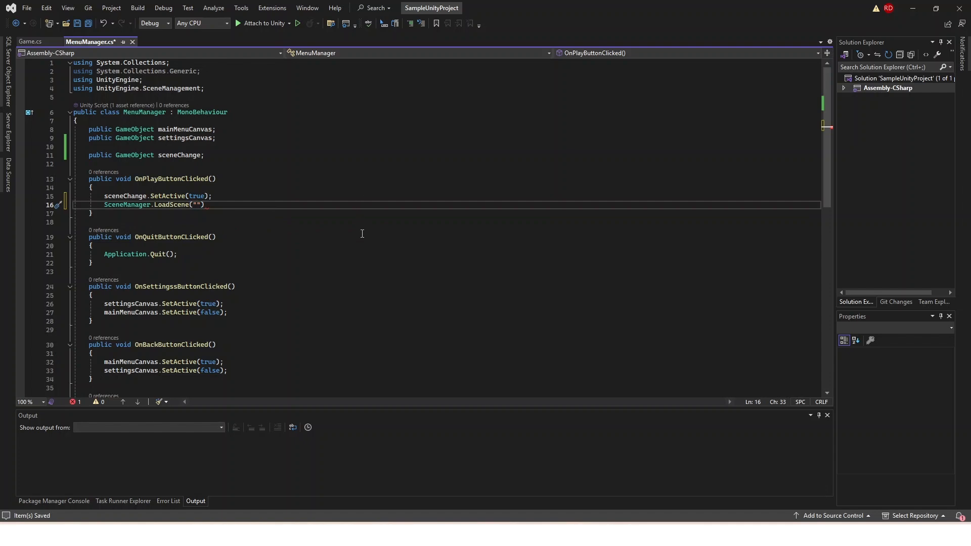
Step: Look over the project in Unity, return to the script, complete the line as SceneManager.LoadScene("Game"); and save
click(913, 8)
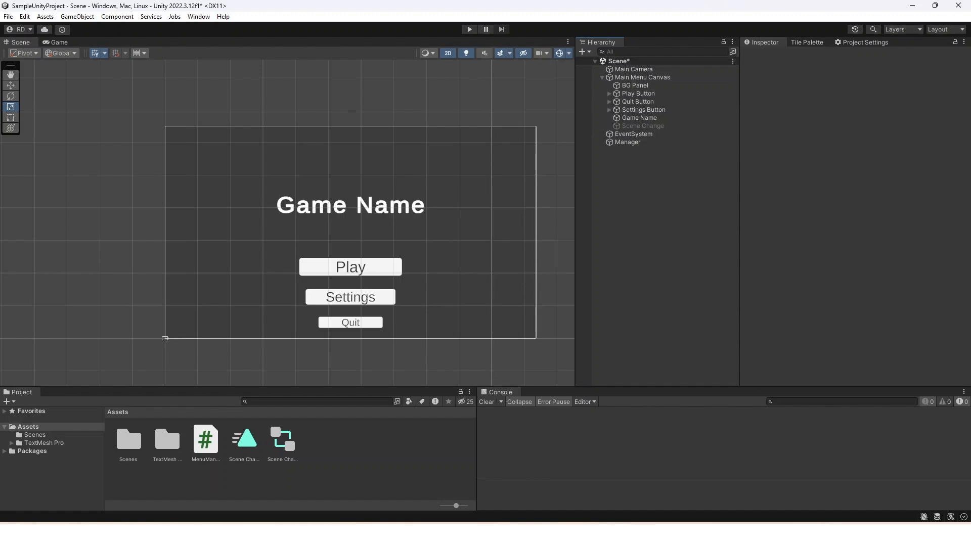
key(alt+Tab)
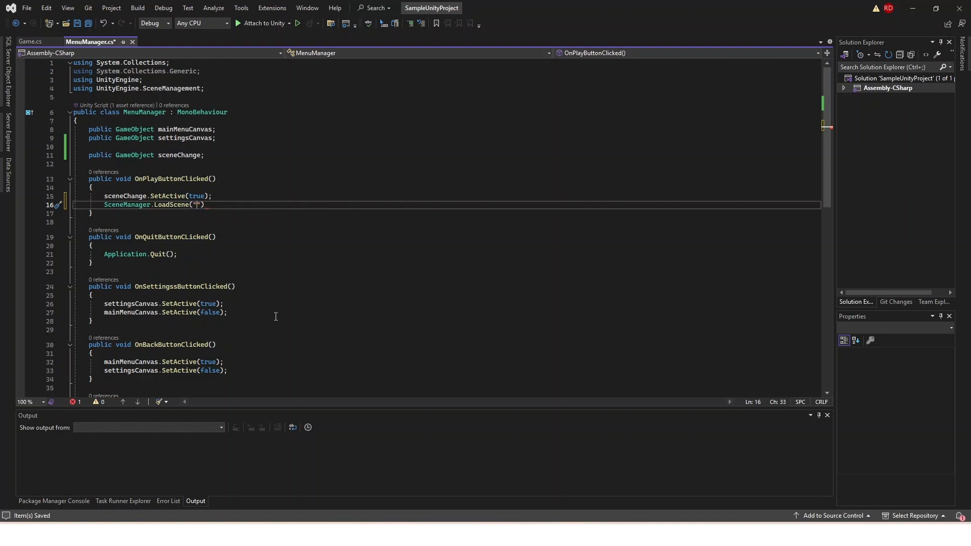
text(Game");)
key(ctrl+s)
click(282, 198)
click(260, 206)
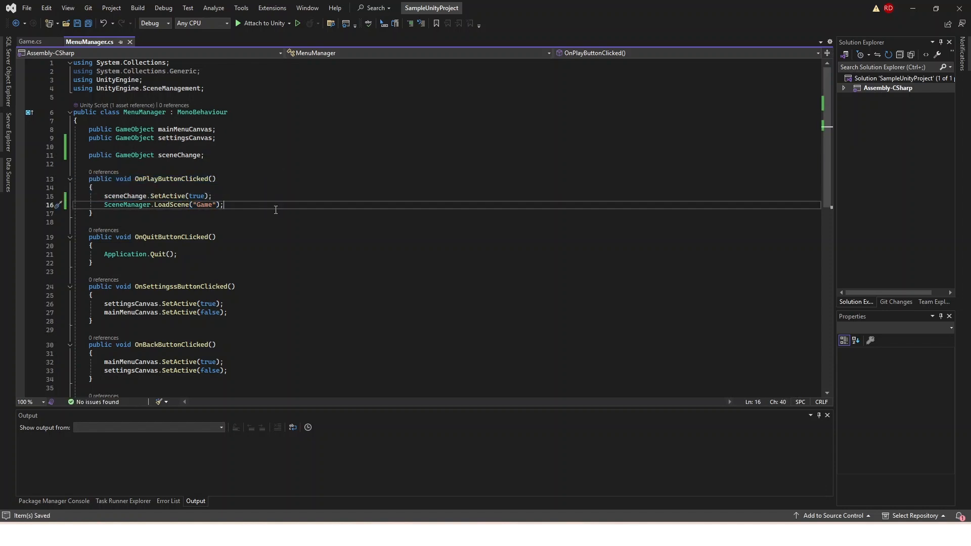
Step: Review the scene name string passed to SceneManager.LoadScene in OnPlayButtonClicked
drag(236, 204, 233, 199)
click(233, 199)
click(234, 202)
click(233, 199)
click(233, 204)
click(234, 199)
click(239, 203)
drag(193, 205, 215, 207)
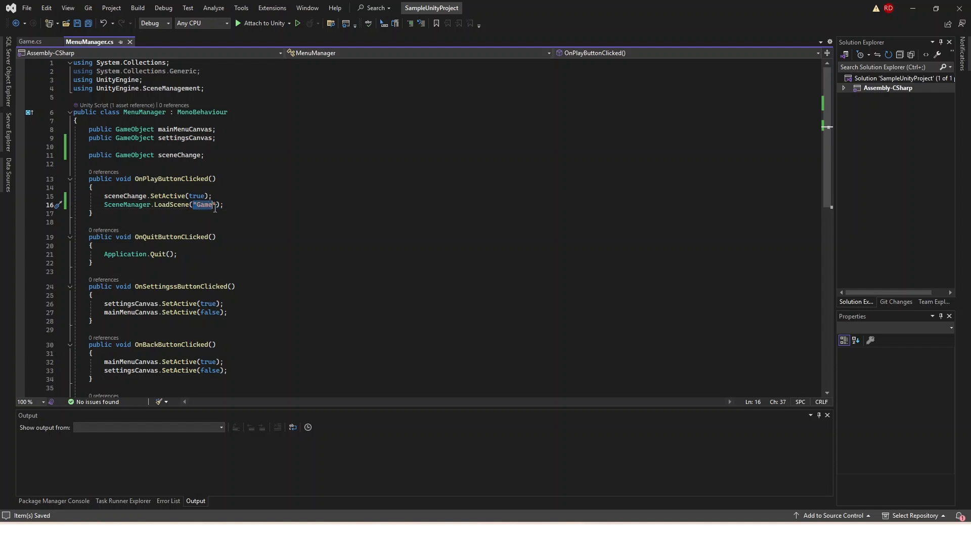
click(204, 205)
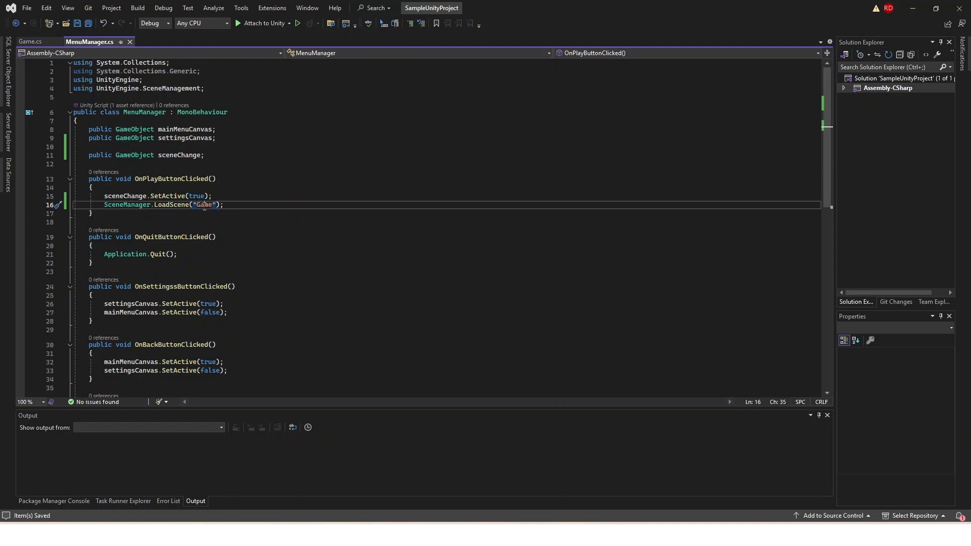
double_click(204, 206)
click(211, 205)
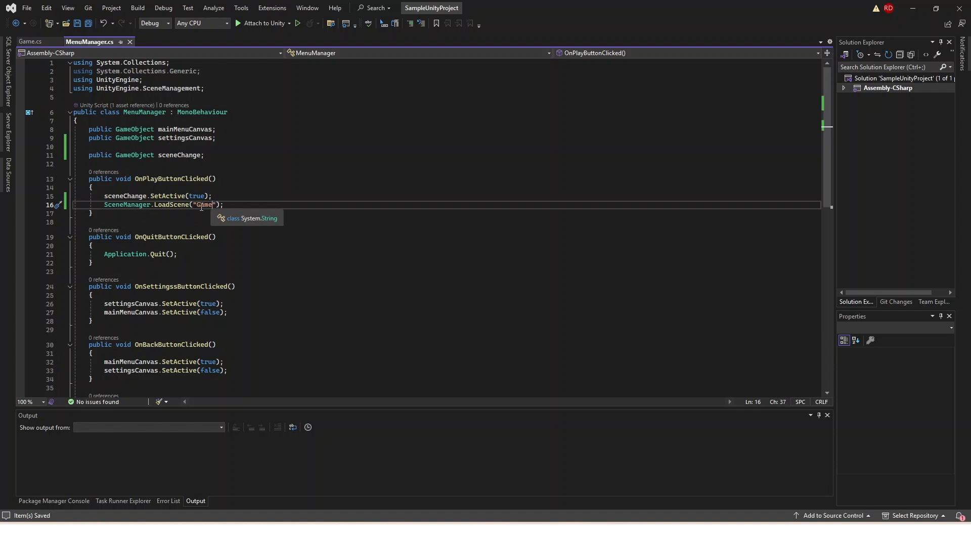
click(244, 201)
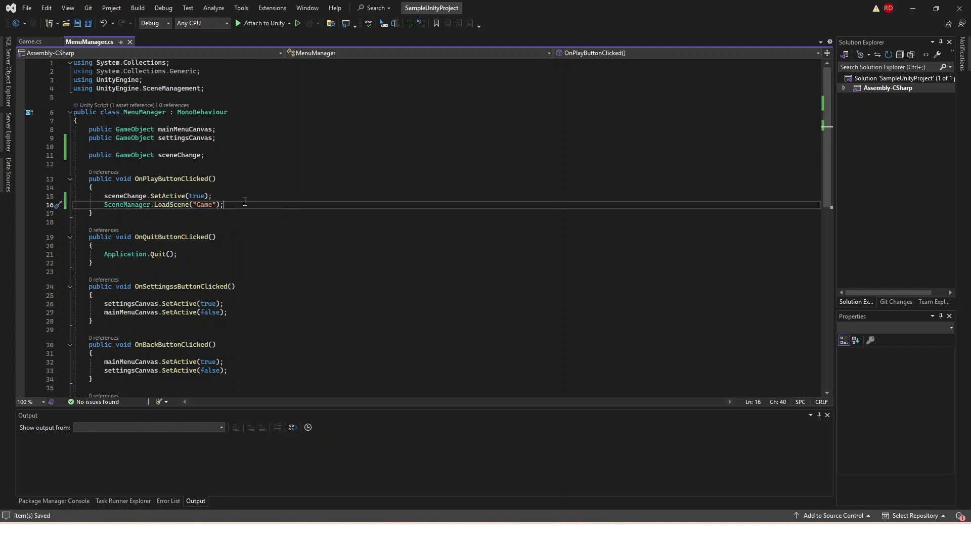
Step: Examine the order of the sceneChange.SetActive and SceneManager.LoadScene calls in OnPlayButtonClicked
click(215, 196)
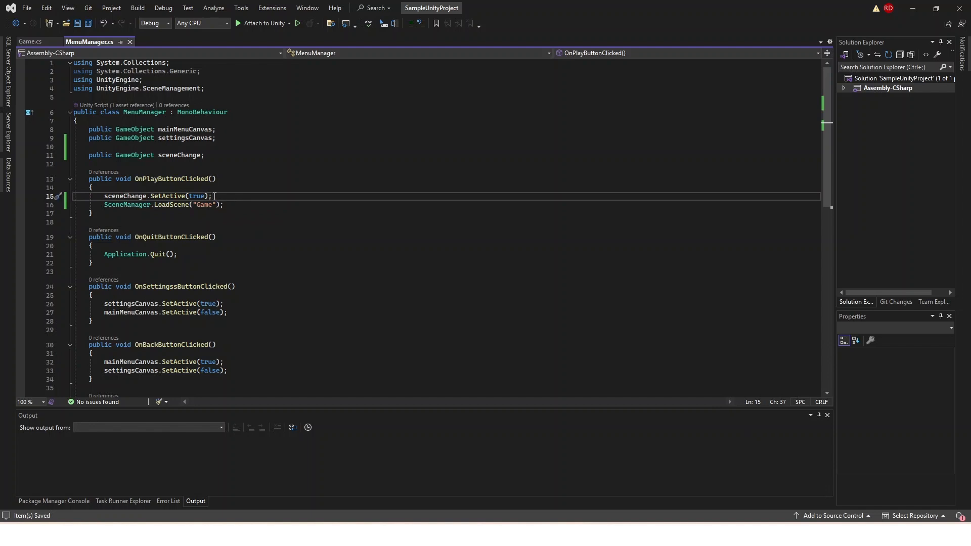
double_click(109, 197)
mouse_move(104, 205)
mouse_down()
mouse_move(240, 204)
mouse_move(91, 200)
mouse_up()
click(241, 204)
double_click(105, 197)
click(216, 196)
drag(104, 196, 214, 196)
click(220, 194)
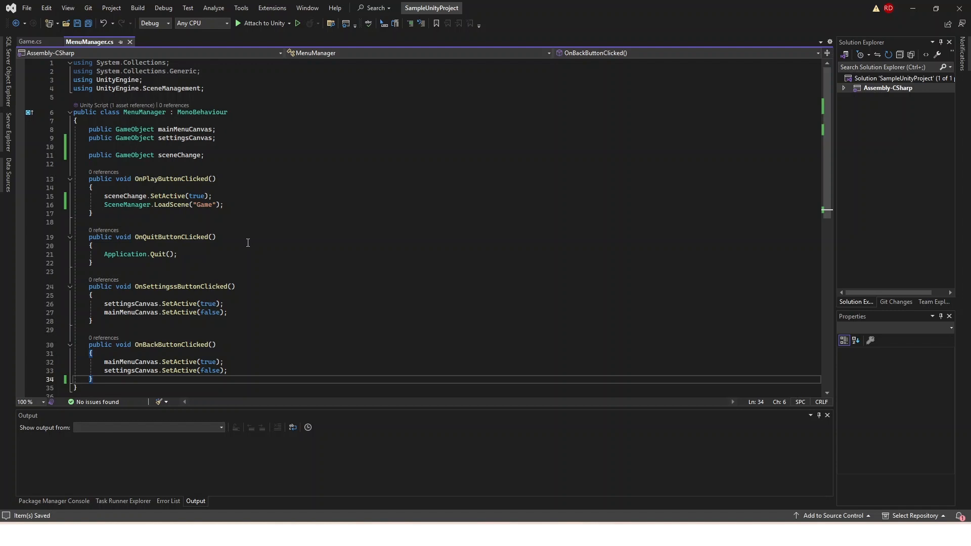
Step: Begin a private IEnumerator method named SceneChange below the OnBackButtonClicked method, separated by a blank line
key(Return)
key(Return)
scroll(248, 243, down, 4)
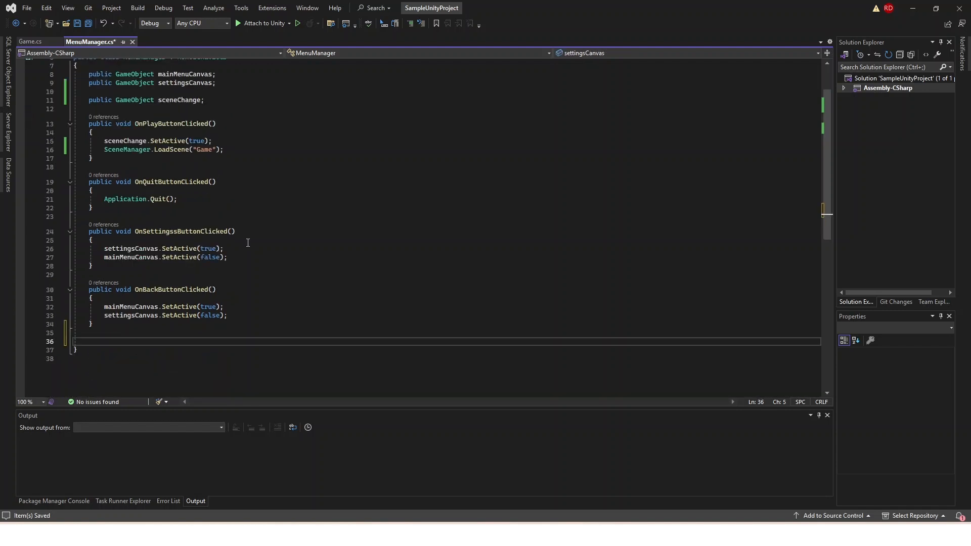
text(pri)
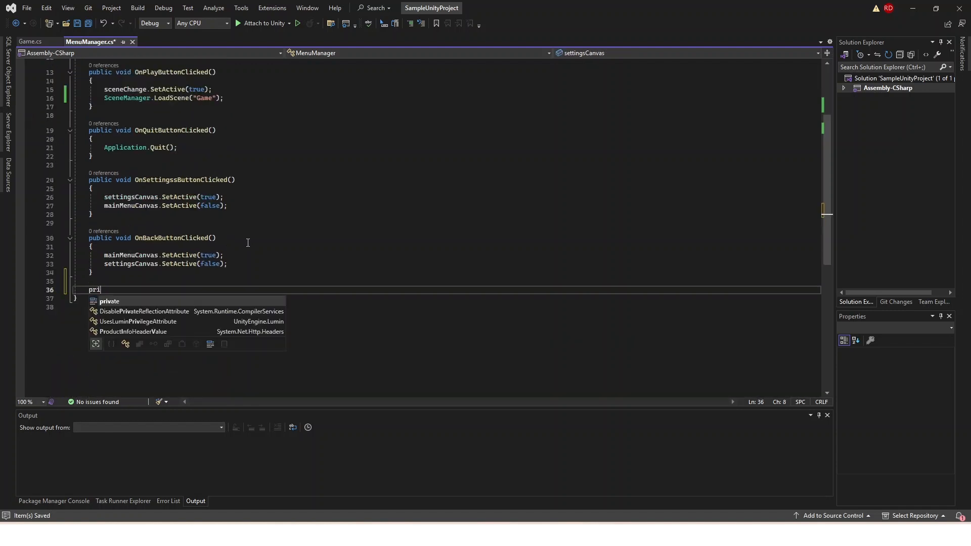
text(vate IEnu)
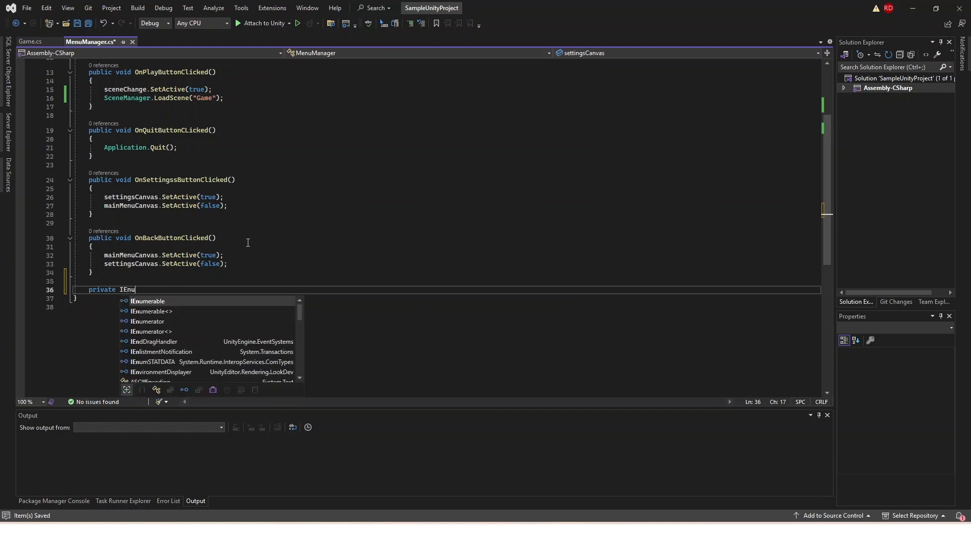
text(merator )
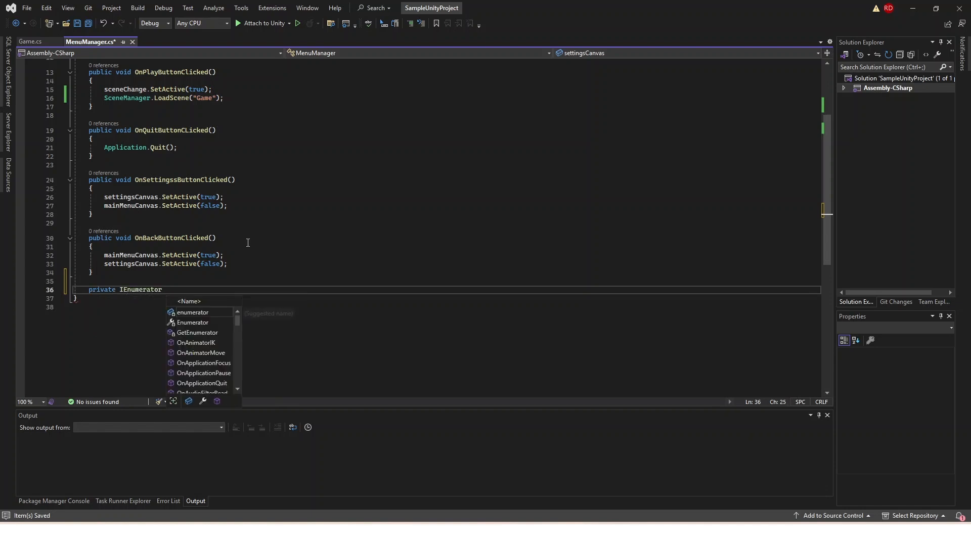
text(SceneChagne)
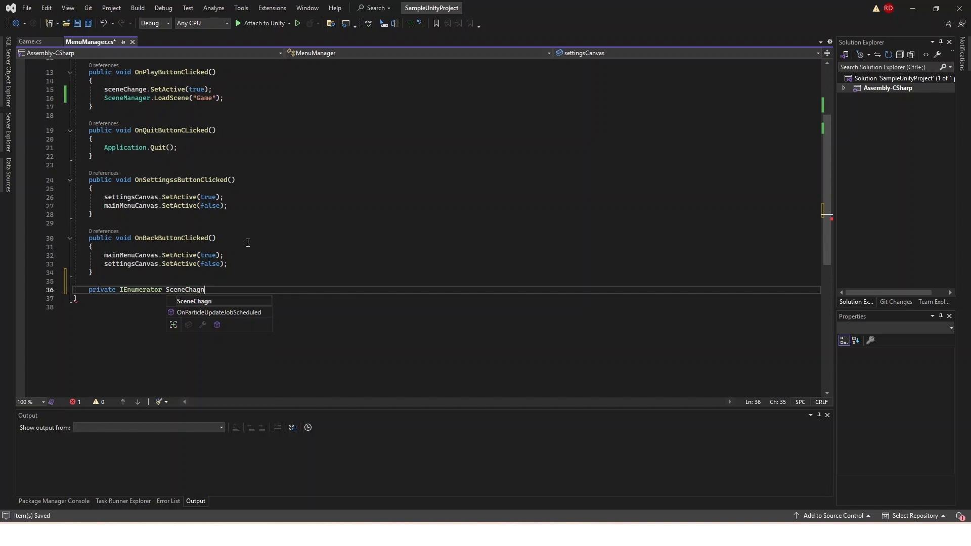
key(BackSpace)
key(BackSpace)
key(BackSpace)
text(nge()
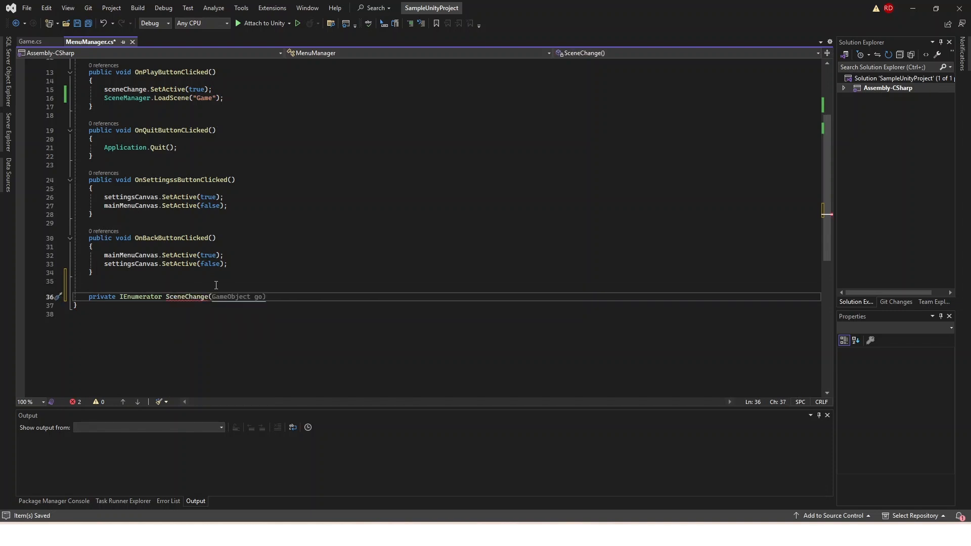
Step: Give the SceneChange method a float time parameter and an empty body, and save the script
text(flo)
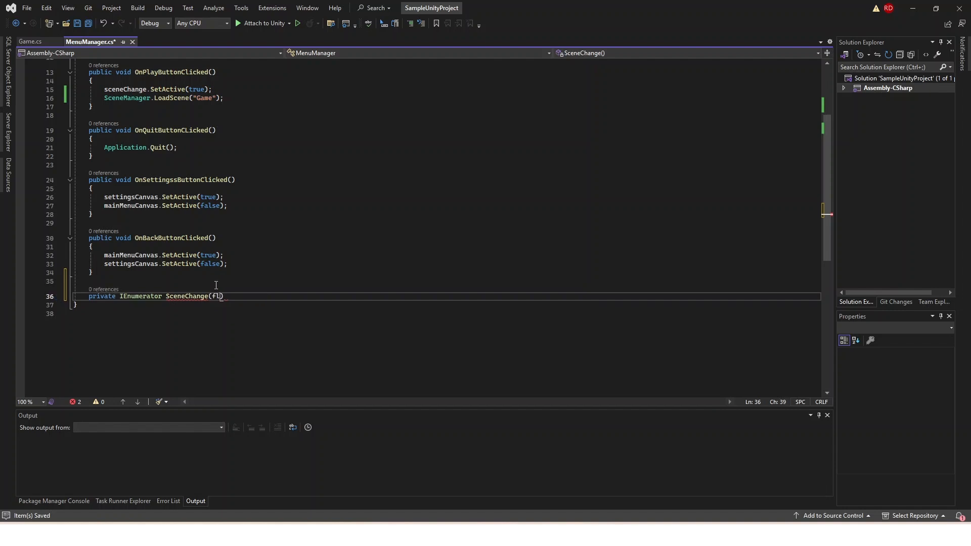
text(at time){)
key(Return)
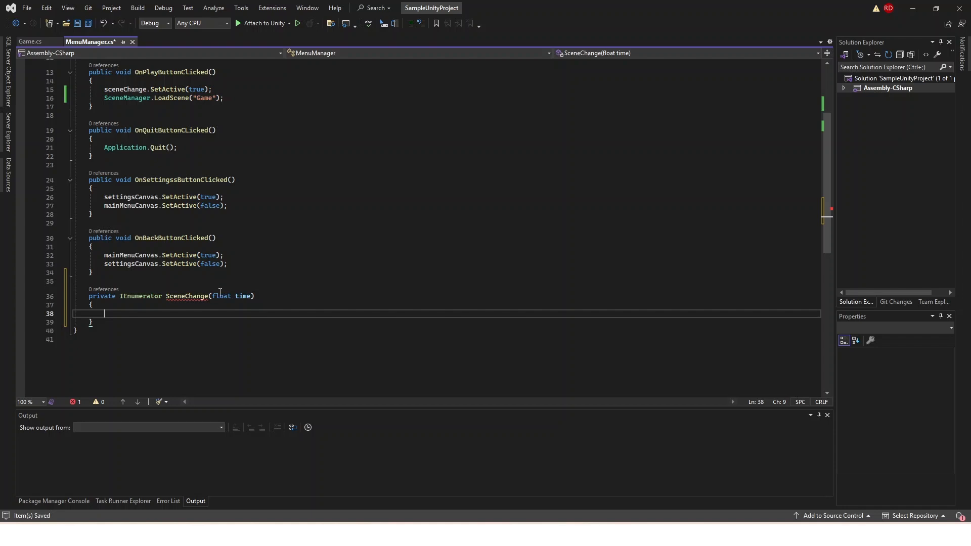
key(ctrl+s)
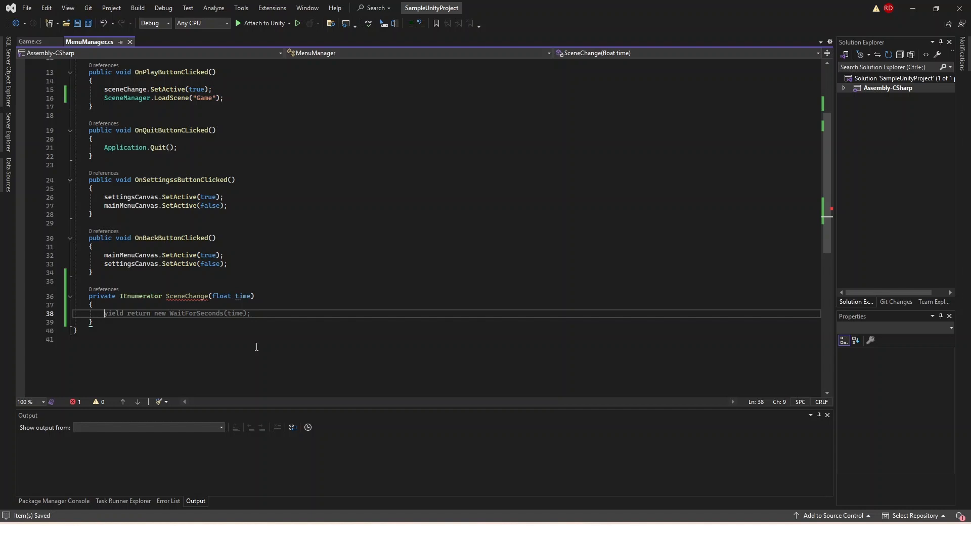
Step: Add yield return new WaitForSeconds(time); to the body of the SceneChange coroutine and save the script
text(yield)
key(BackSpace)
key(BackSpace)
key(BackSpace)
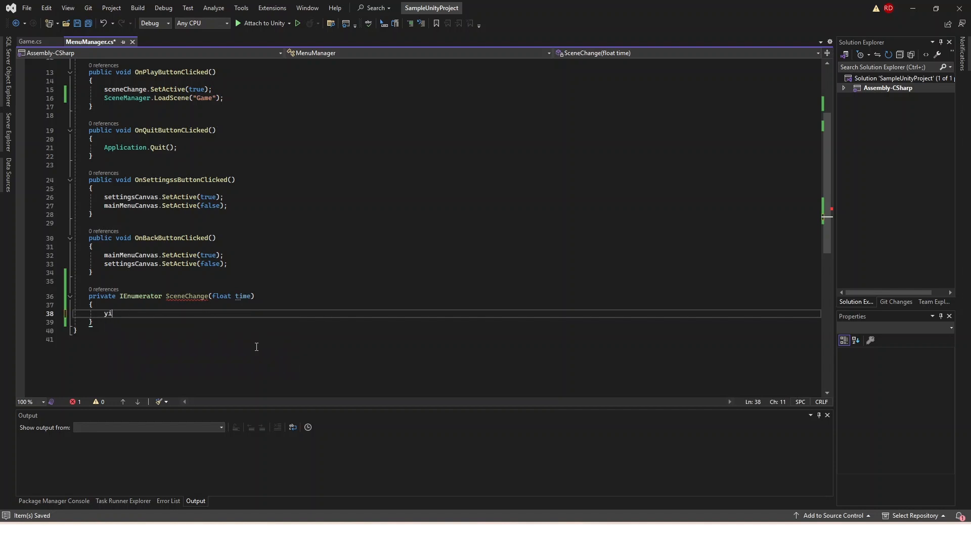
text(eld return n)
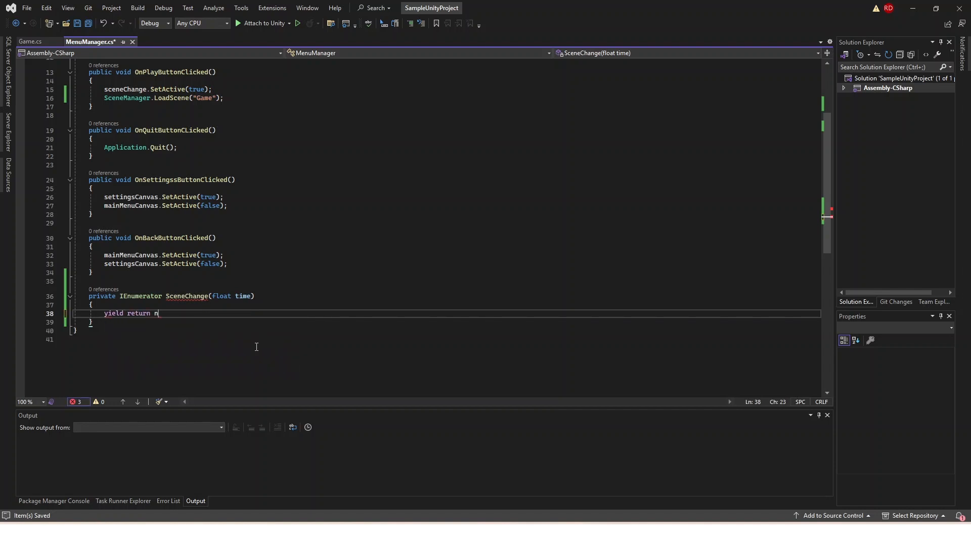
text(ew WaitForSeconds()
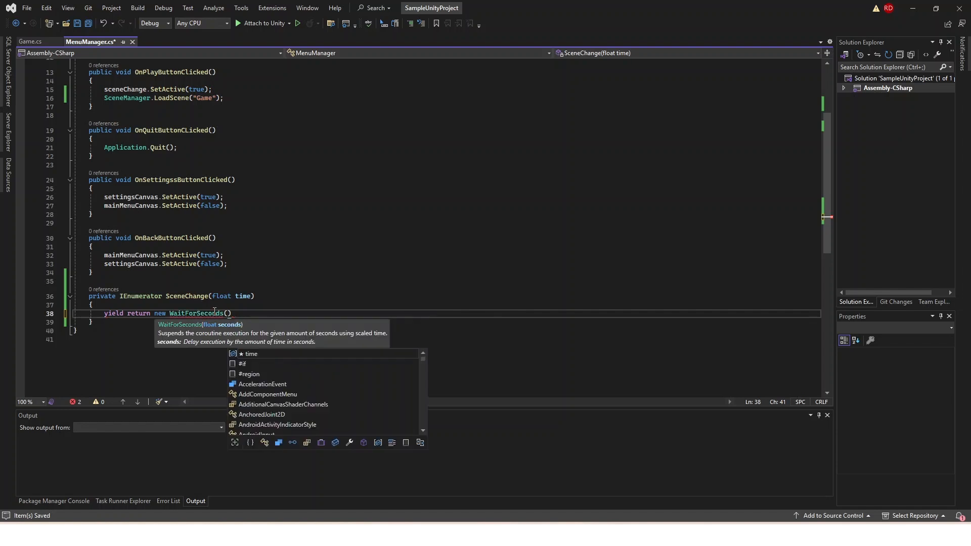
text(time)
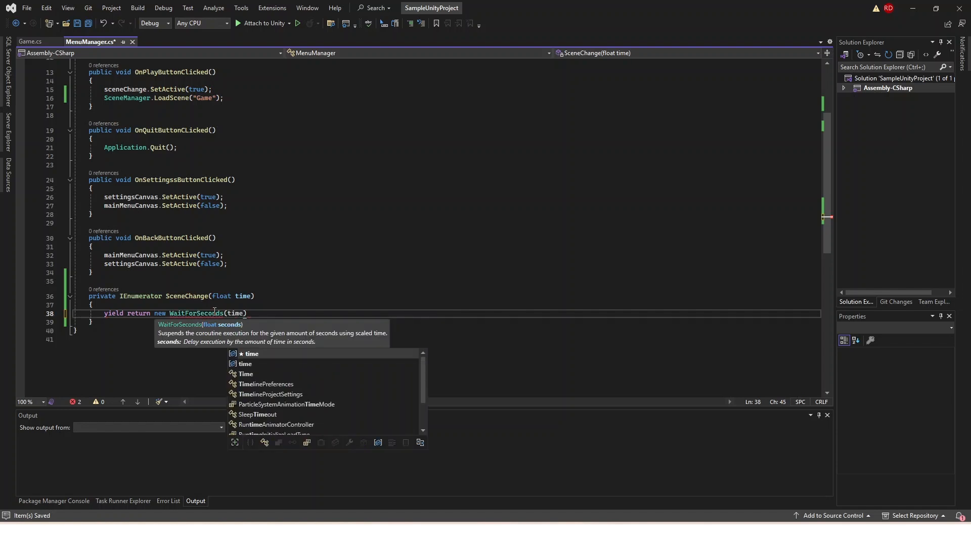
text();)
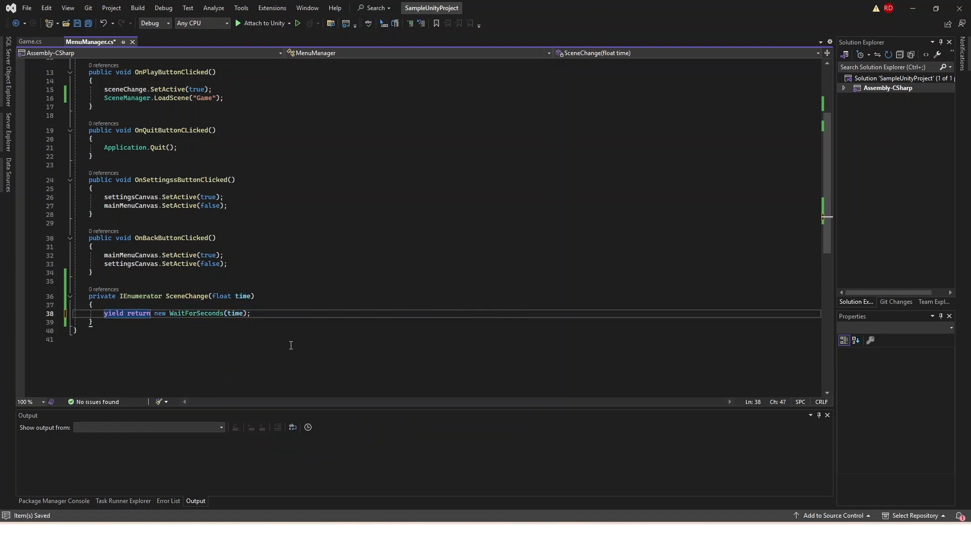
key(ctrl+s)
Step: Examine the SceneChange coroutine's return type, float time parameter and WaitForSeconds line against the void methods above it
click(214, 314)
key(ctrl+Left)
click(281, 314)
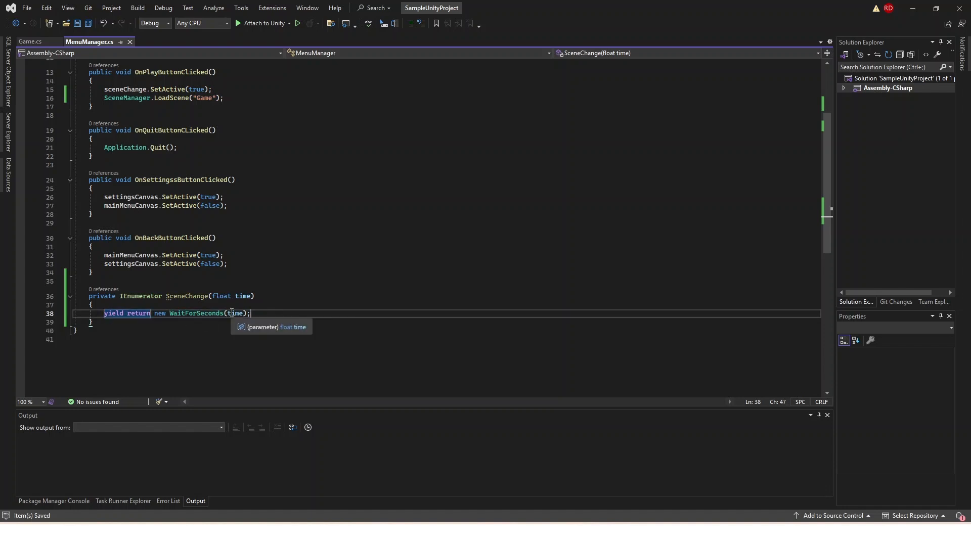
drag(222, 299, 243, 299)
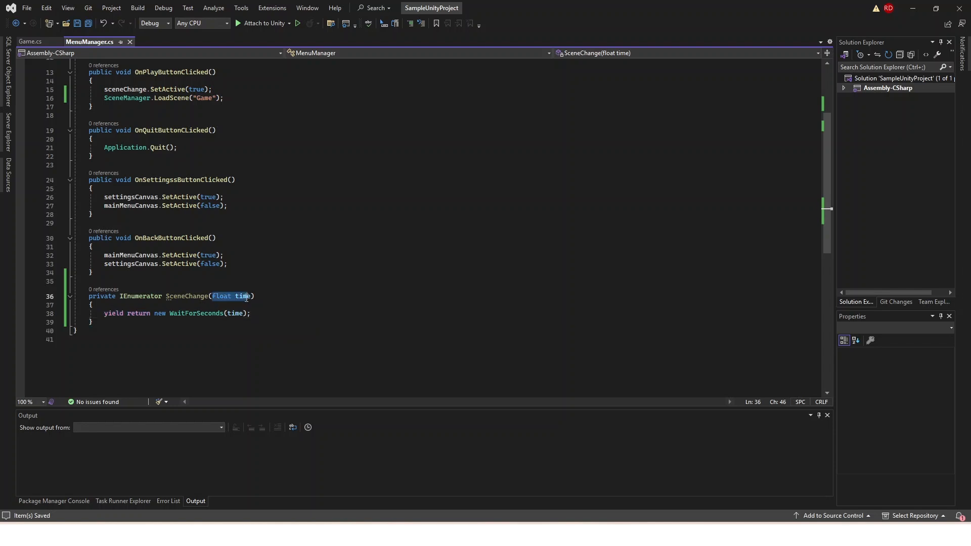
key(End)
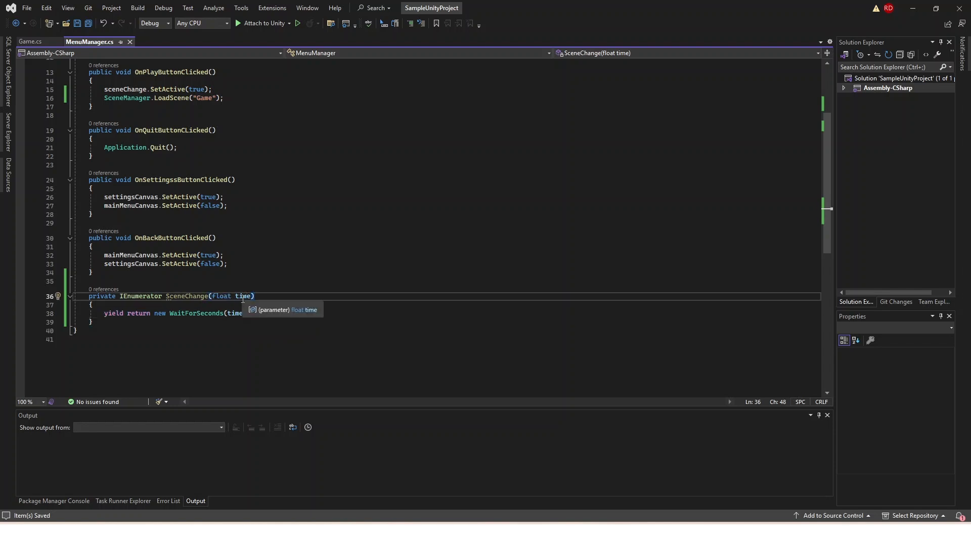
click(150, 314)
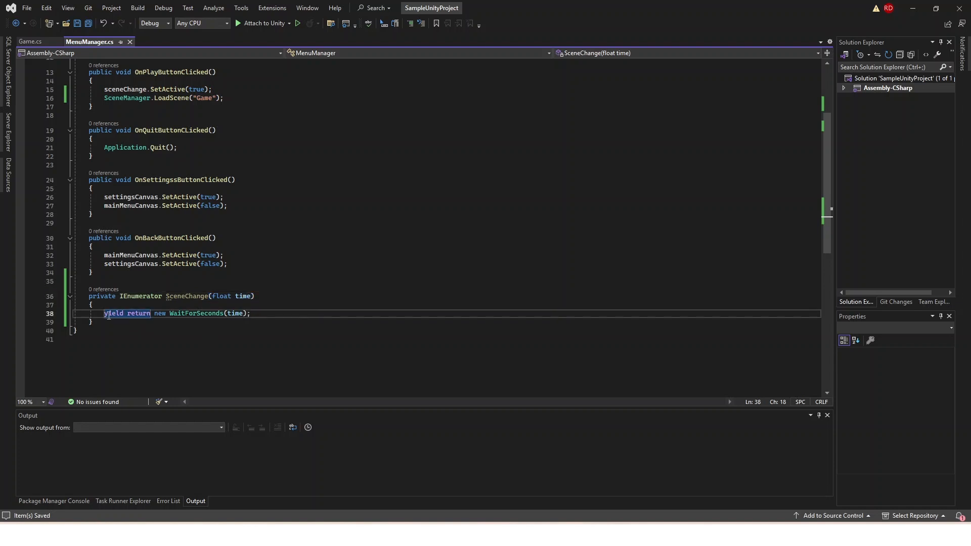
click(130, 294)
click(262, 316)
click(130, 238)
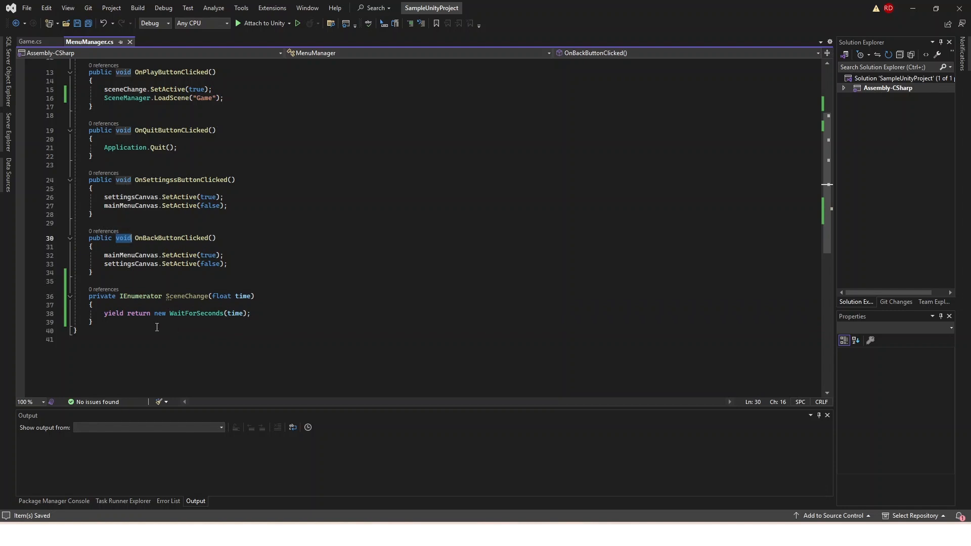
drag(135, 314, 243, 314)
click(237, 314)
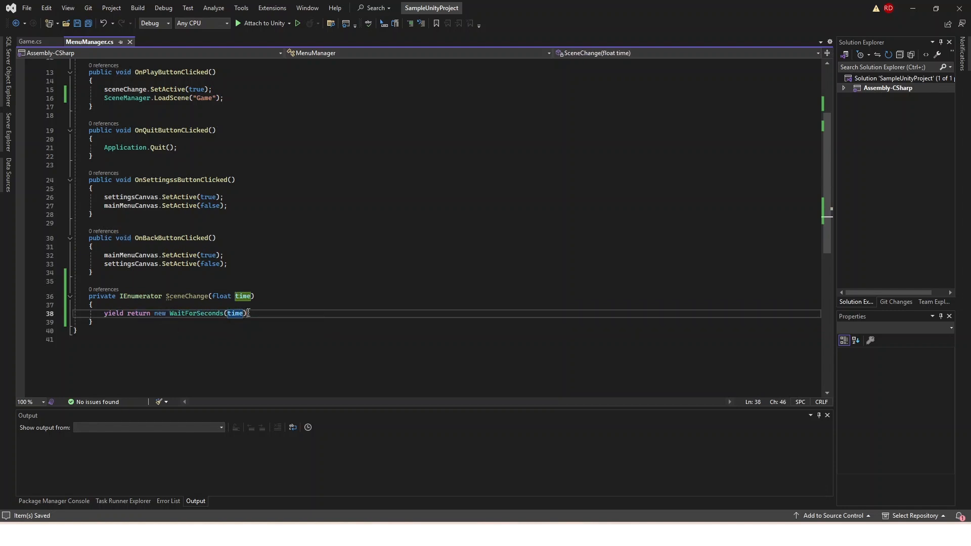
click(179, 314)
click(256, 313)
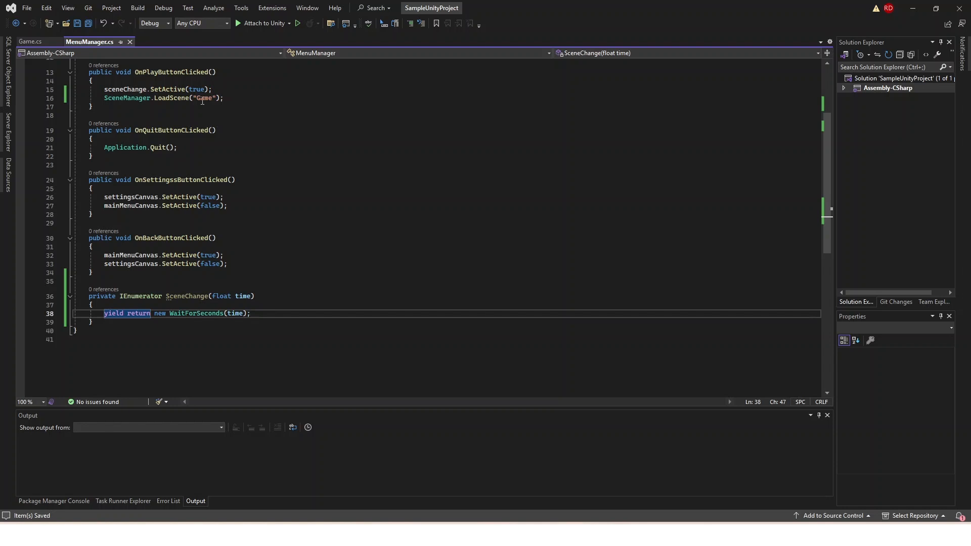
Step: Move the SceneManager.LoadScene("Game"); line from OnPlayButtonClicked to below the WaitForSeconds line in SceneChange, and save the script
drag(105, 97, 239, 98)
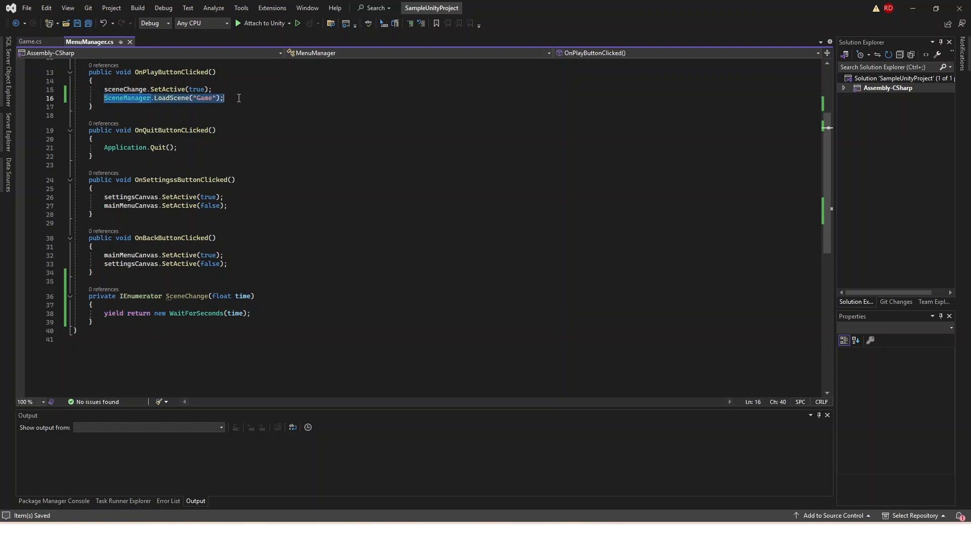
key(ctrl+x)
click(264, 313)
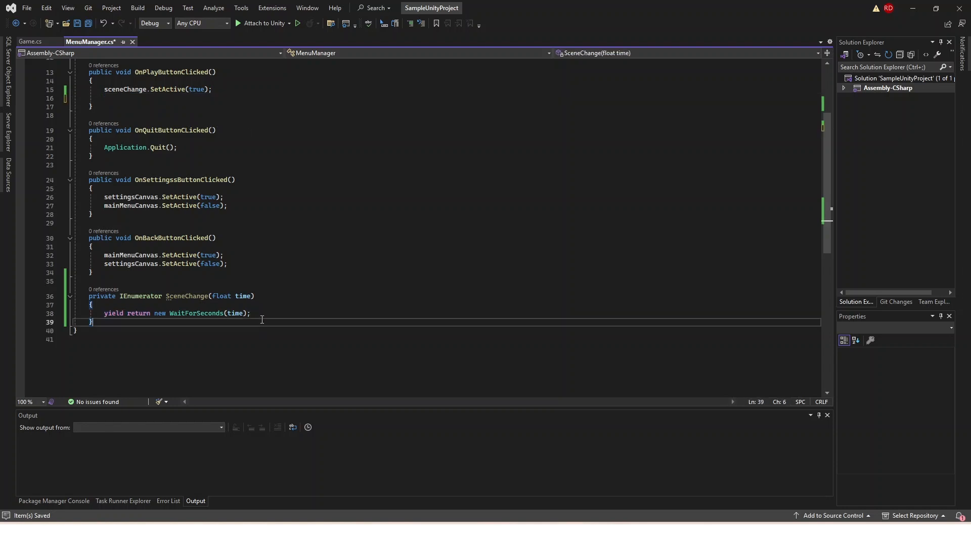
click(269, 305)
click(257, 313)
key(ctrl+v)
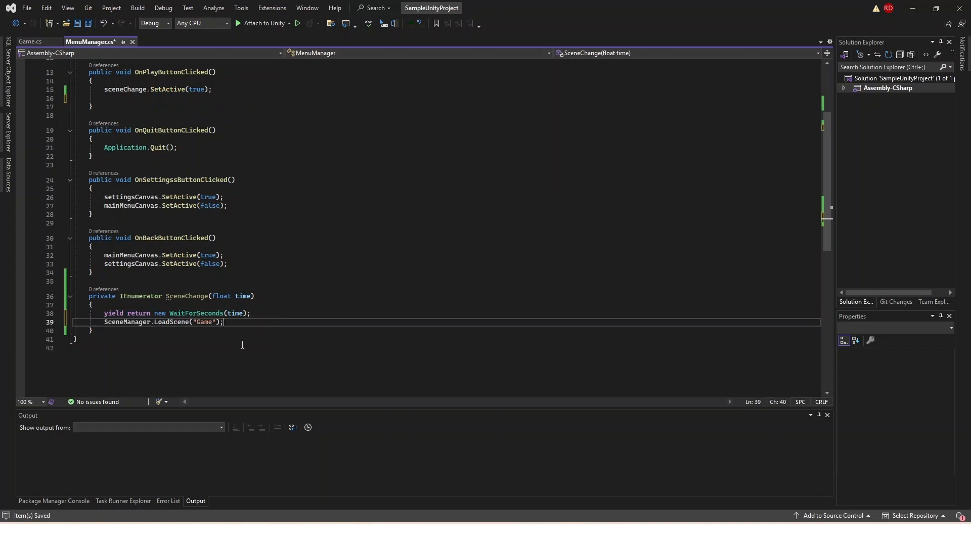
key(ctrl+s)
drag(104, 296, 219, 337)
click(219, 337)
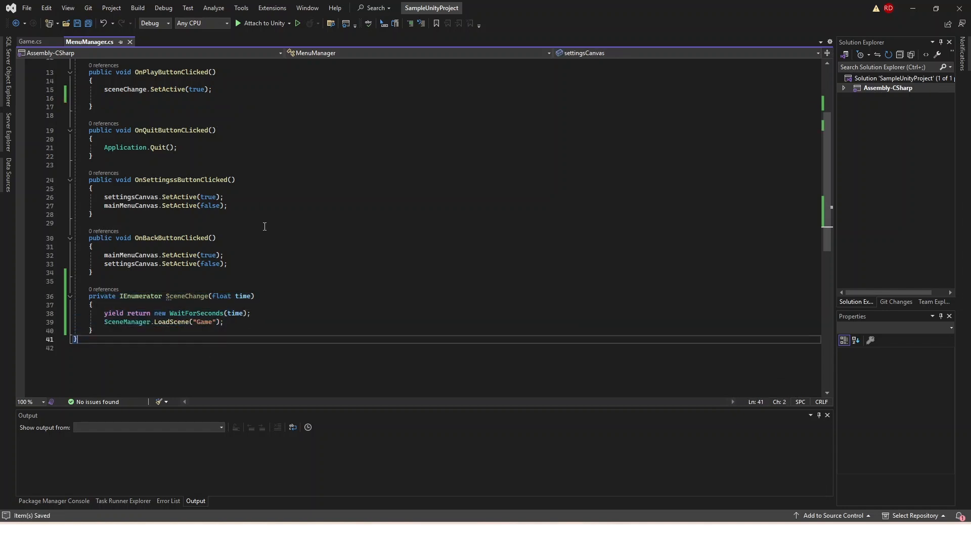
Step: Add StartCoroutine(SceneChange(2f)); below the sceneChange.SetActive call in OnPlayButtonClicked and save the script
click(167, 97)
scroll(166, 96, up, 4)
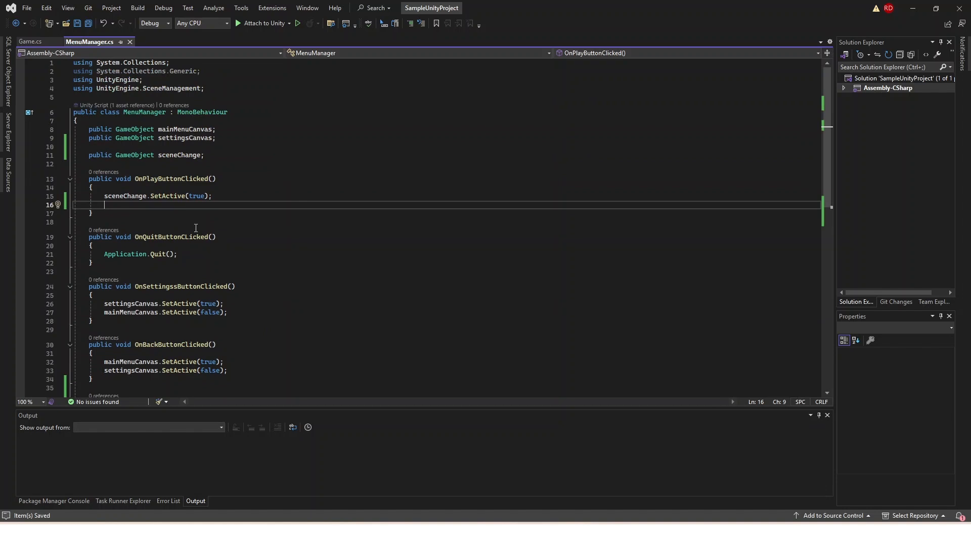
text(StartCou)
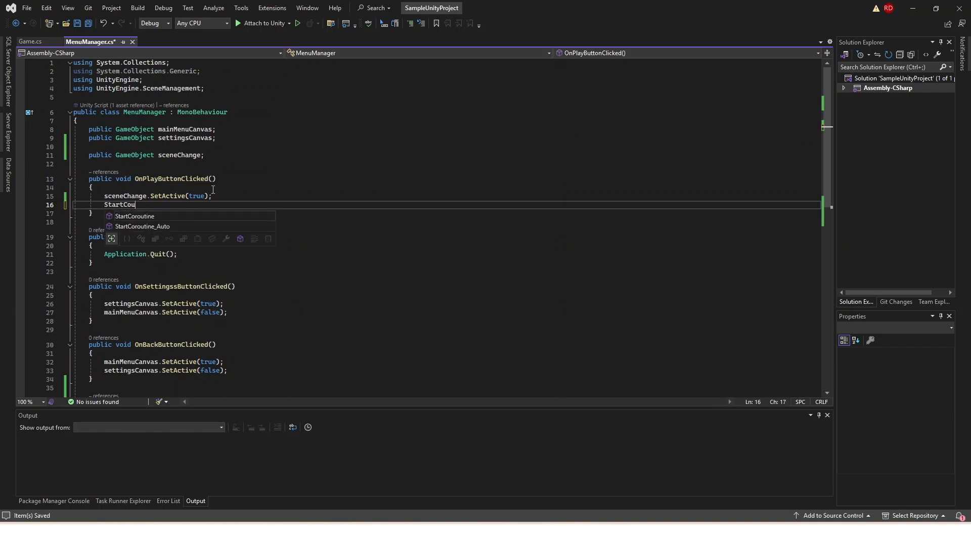
key(Tab)
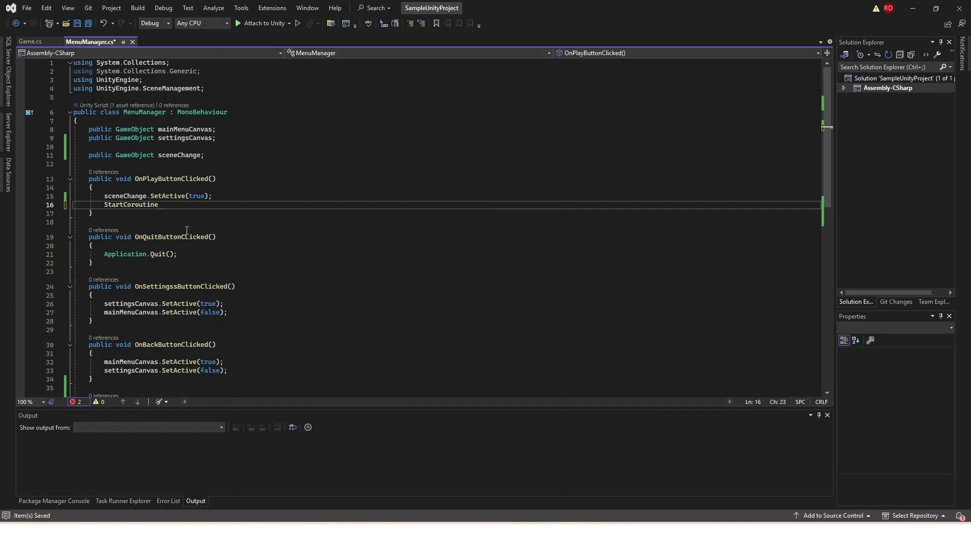
text(()
scroll(202, 256, down, 2)
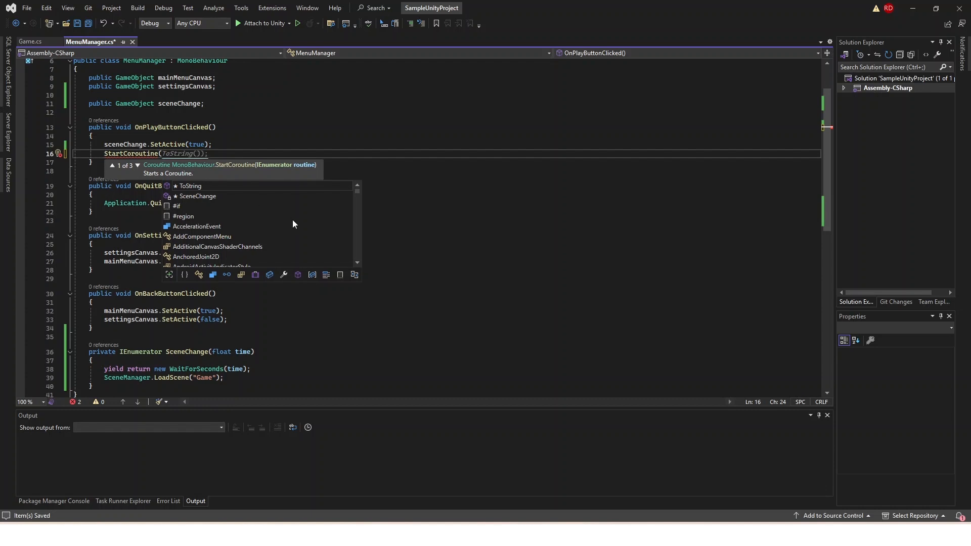
text(Sce)
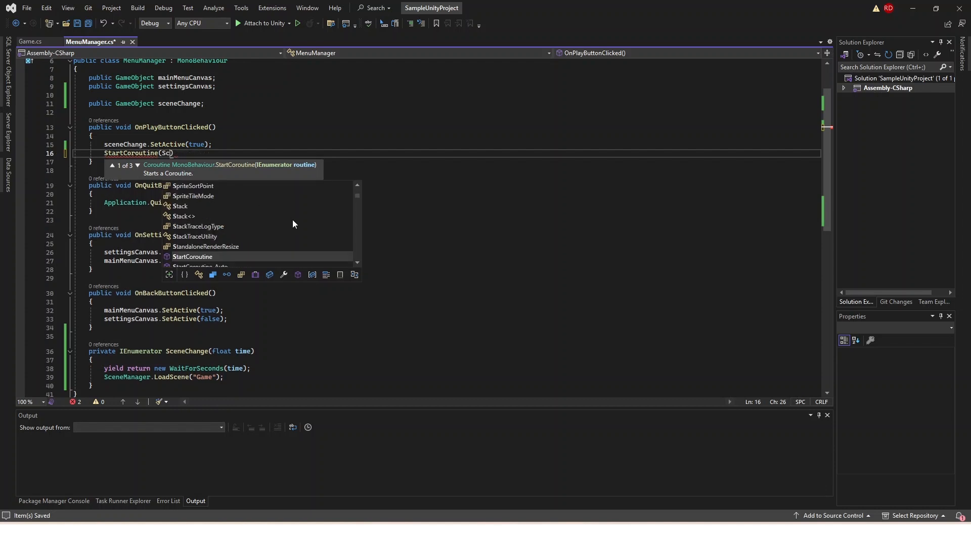
text(neChange)
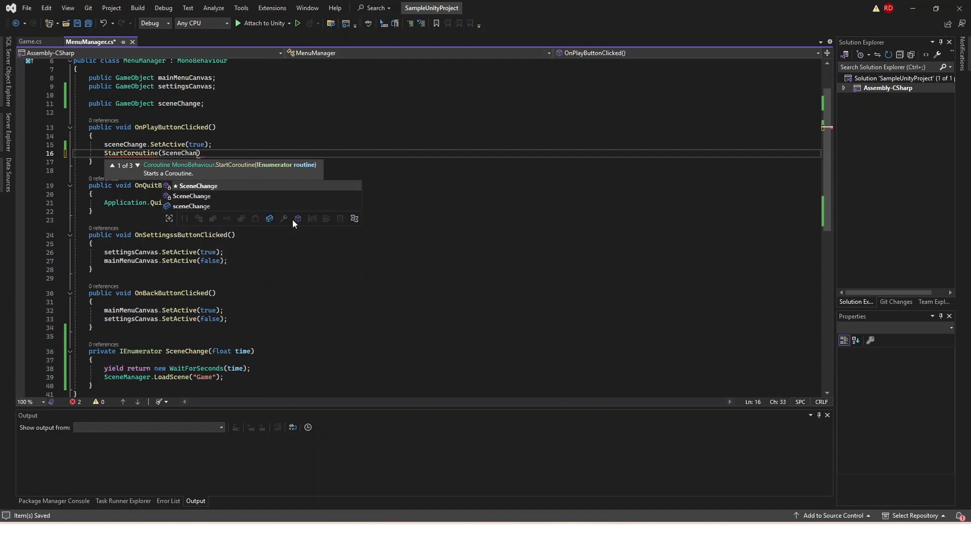
text(()
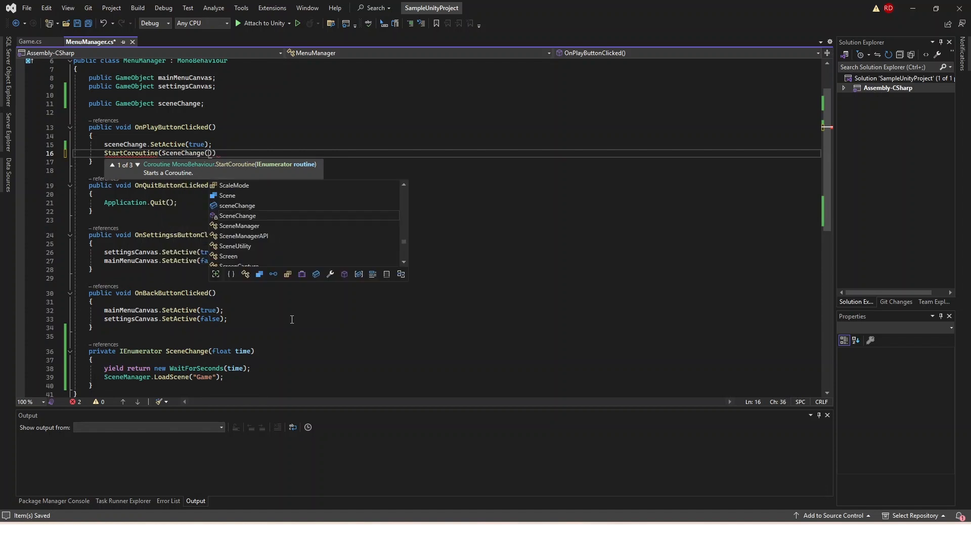
text(2f))
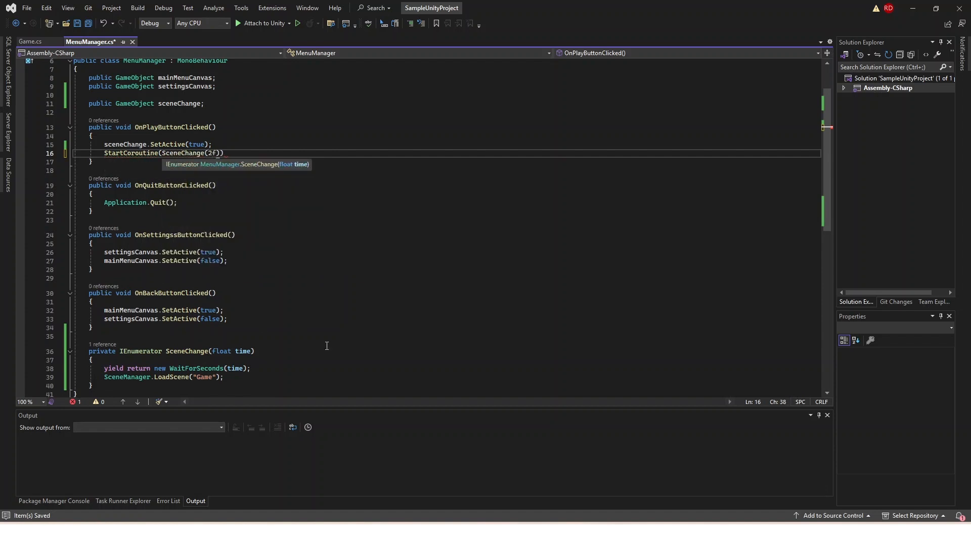
text();)
key(ctrl+s)
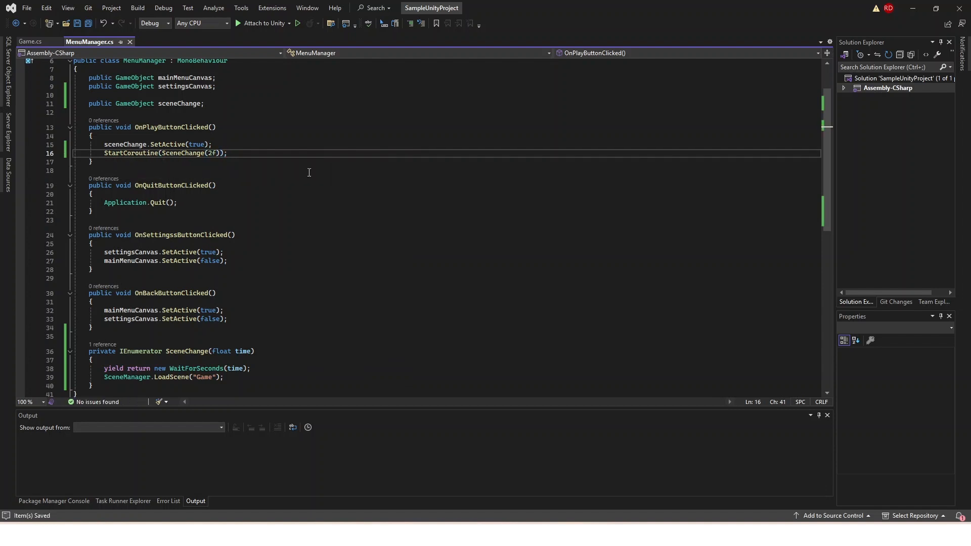
Step: Review the whole MenuManager script, including the LoadScene line in the SceneChange coroutine
click(374, 387)
scroll(331, 198, down, 8)
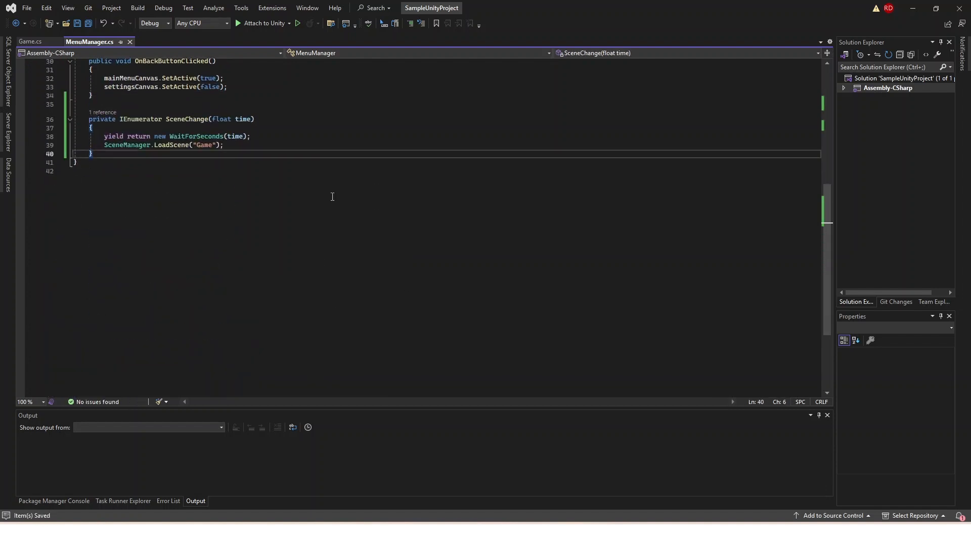
scroll(270, 200, up, 8)
scroll(287, 302, down, 1)
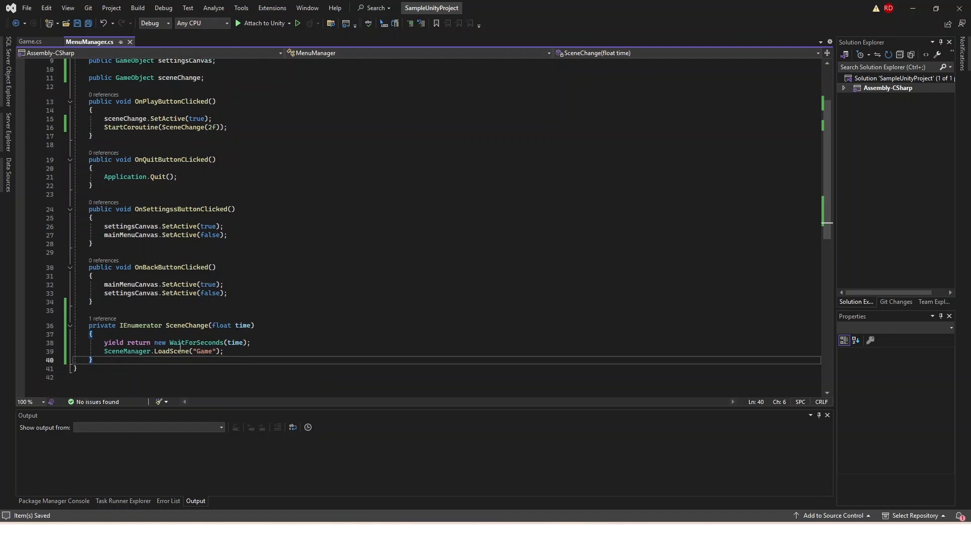
drag(187, 350, 242, 351)
click(242, 351)
scroll(242, 352, up, 3)
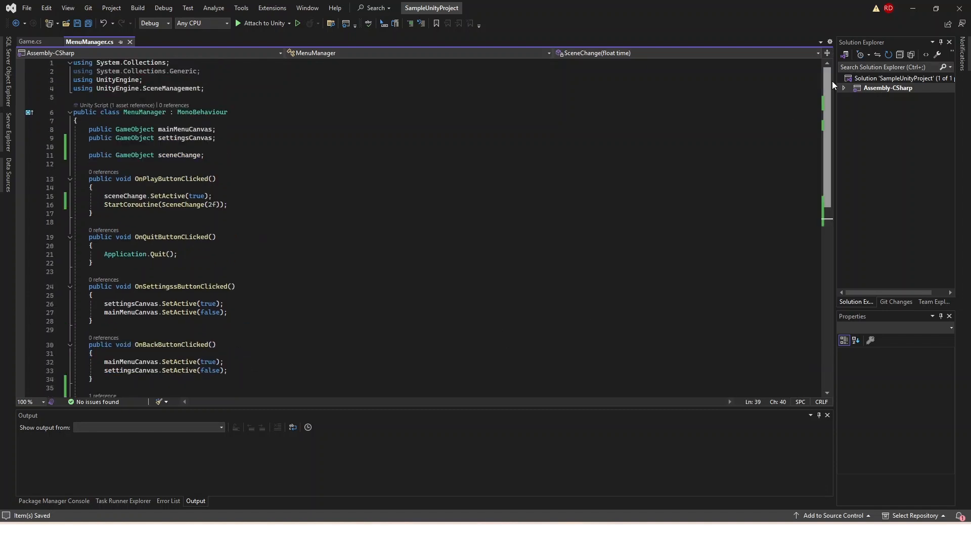
Step: Switch to Unity, assign the Scene Change object to the Scene Change field of Manager's Menu Manager script, and save the scene
click(913, 13)
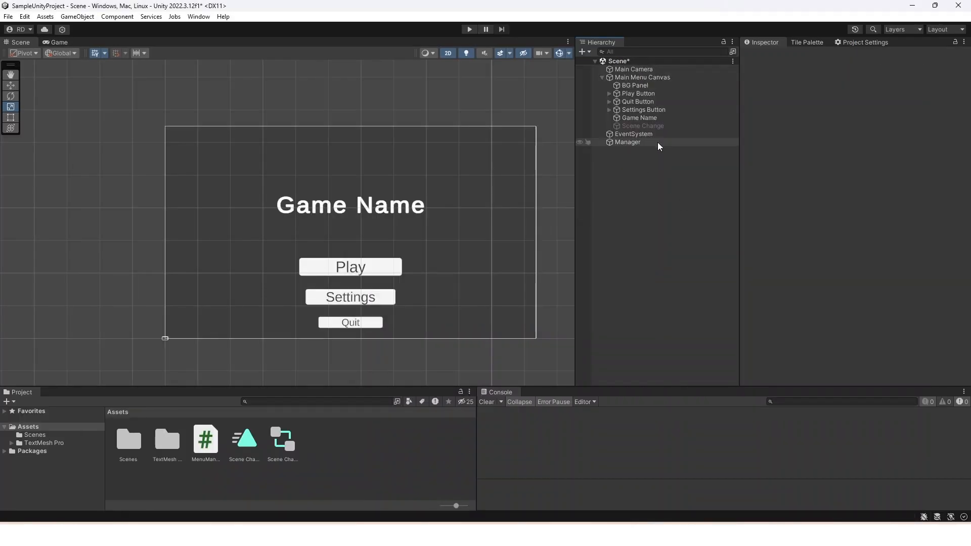
click(640, 142)
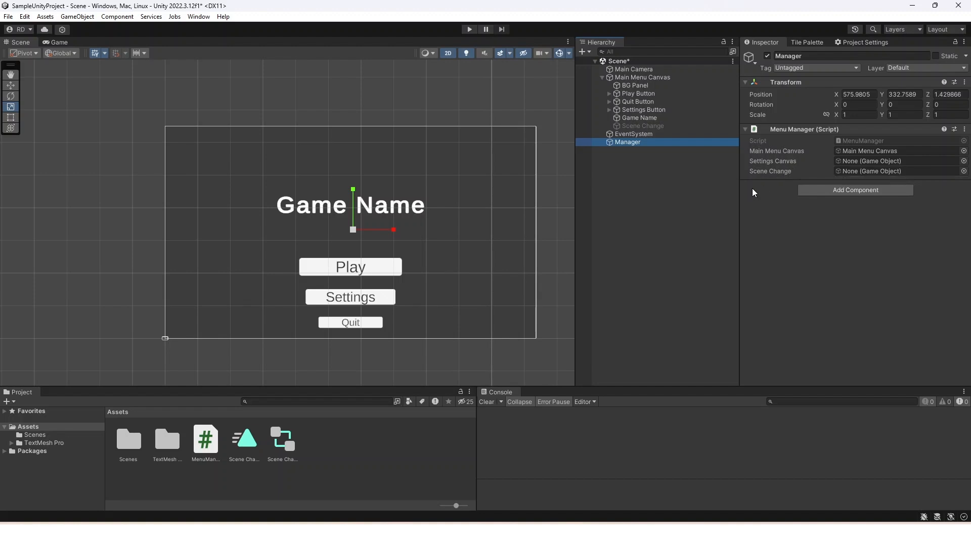
drag(664, 128, 876, 174)
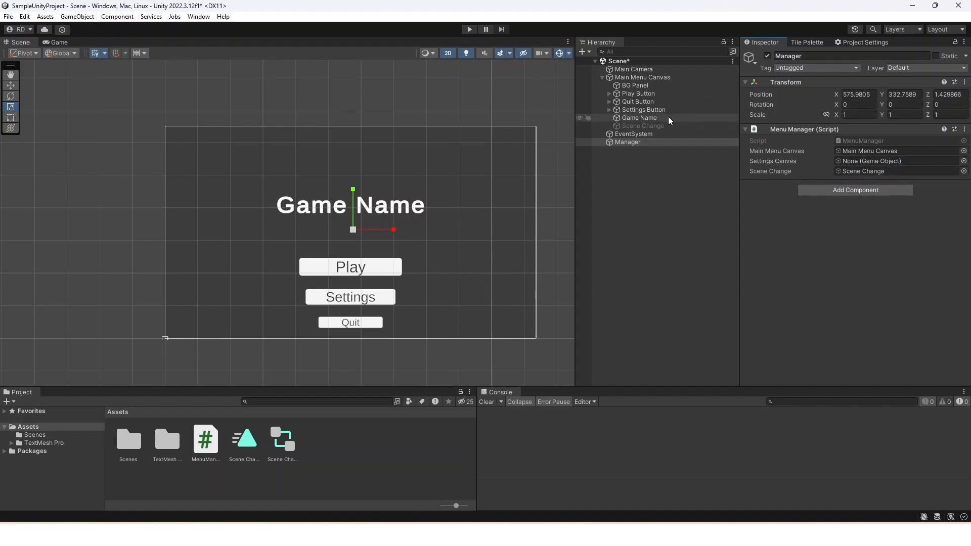
click(653, 232)
key(ctrl+s)
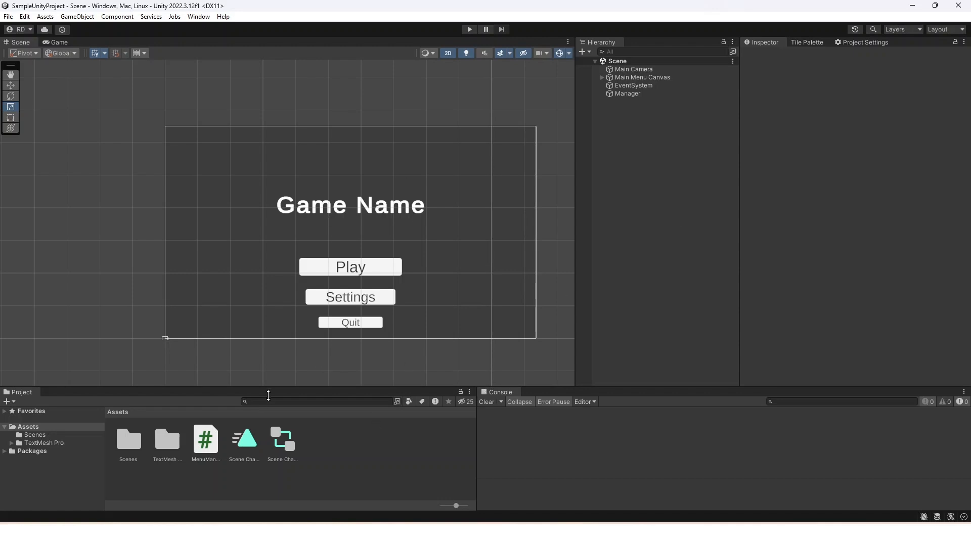
Step: Show the contents of the Scenes folder and select the Game scene asset
click(74, 435)
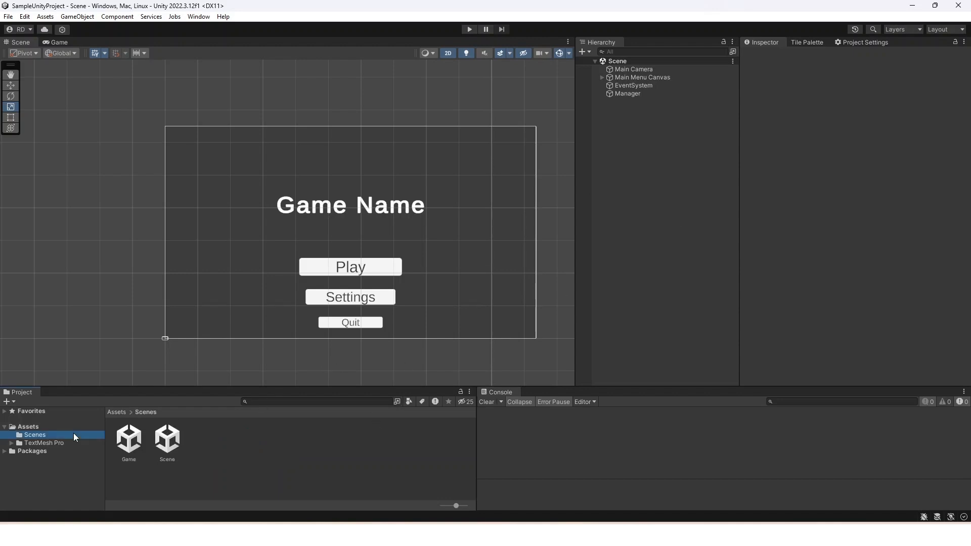
click(232, 487)
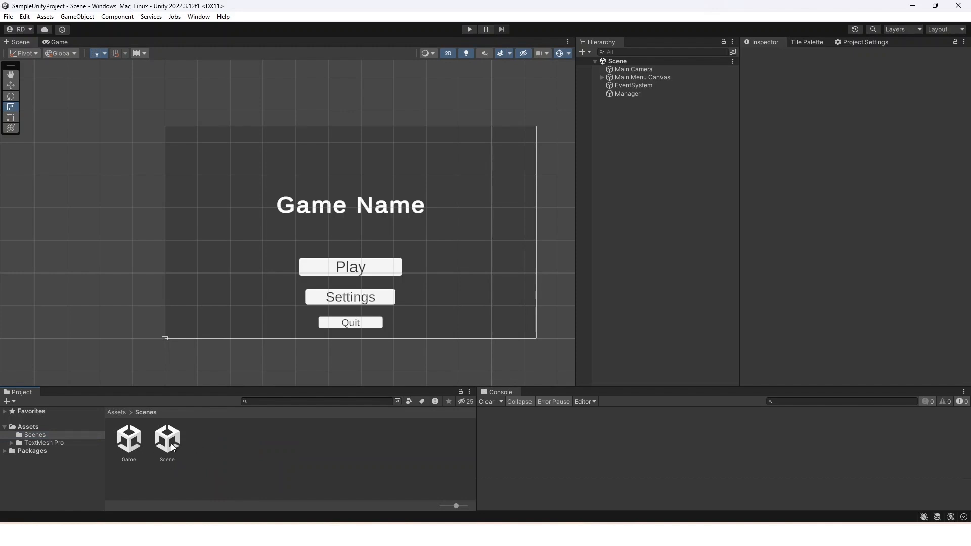
click(131, 429)
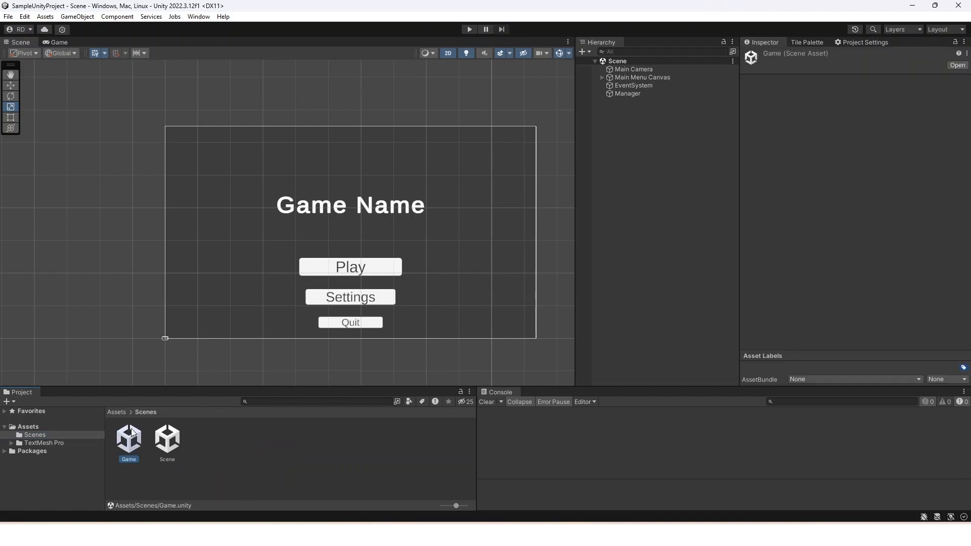
Step: Open the Game scene and inspect its camera frame in the Scene view
double_click(132, 437)
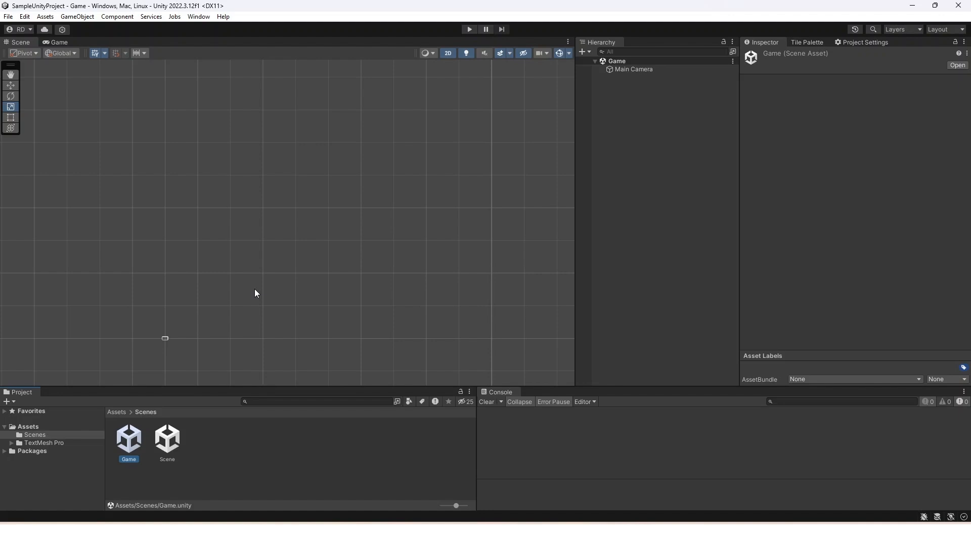
scroll(160, 335, up, 10)
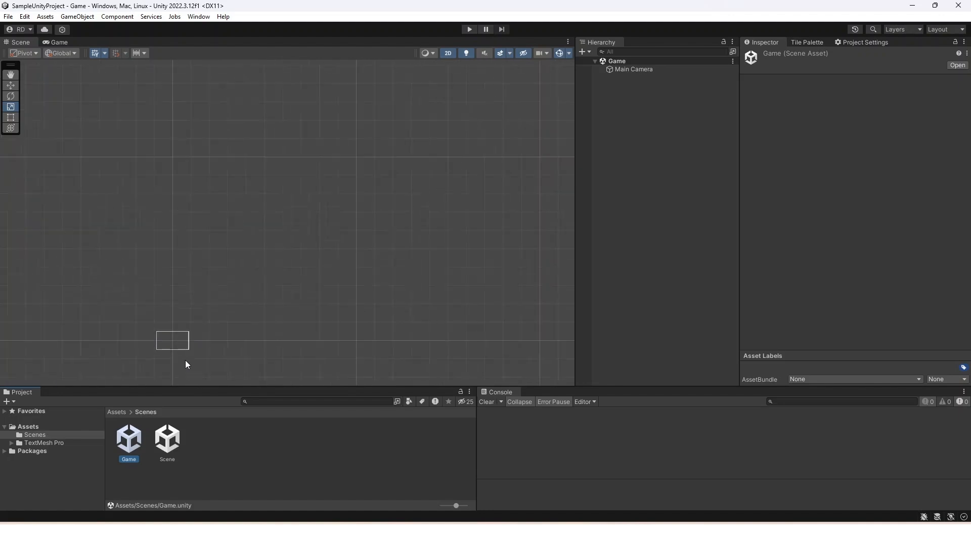
scroll(140, 318, up, 8)
middle_drag(138, 314, 214, 189)
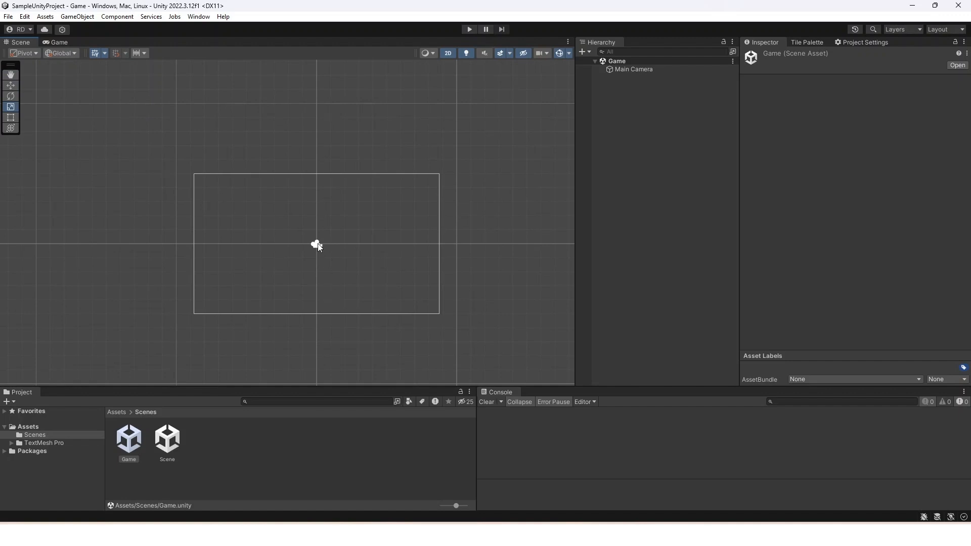
scroll(318, 243, up, 3)
scroll(316, 237, down, 2)
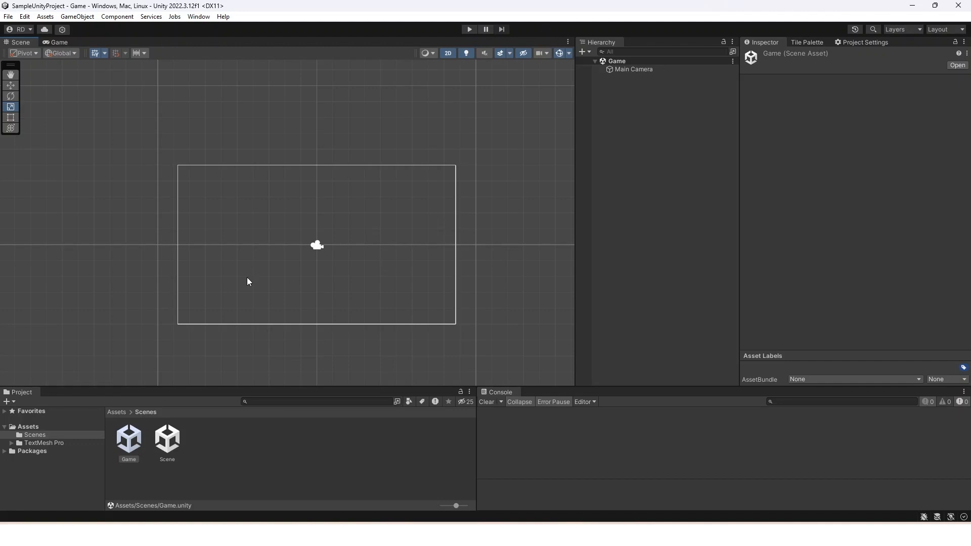
Step: Open the scene asset named Scene and inspect the main menu canvas with its title and buttons
double_click(167, 440)
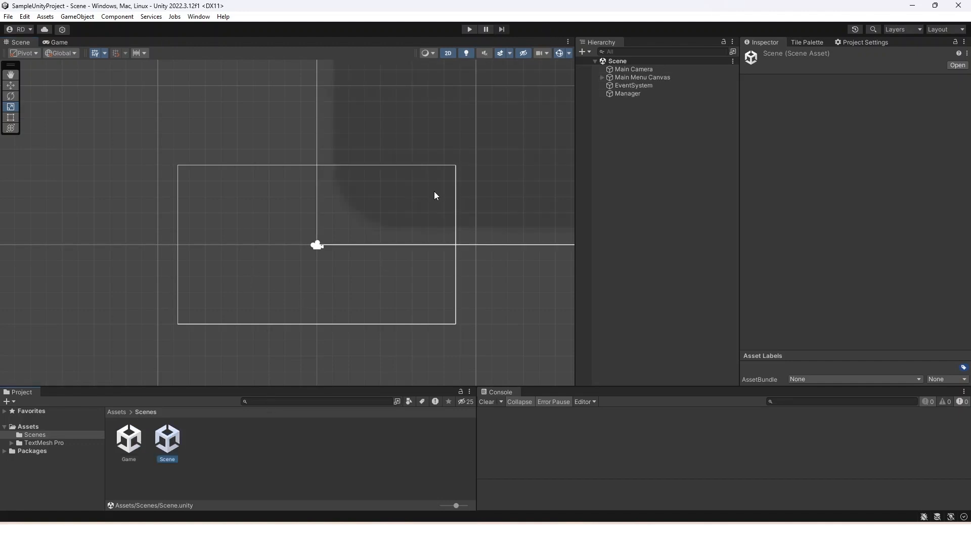
scroll(360, 220, down, 15)
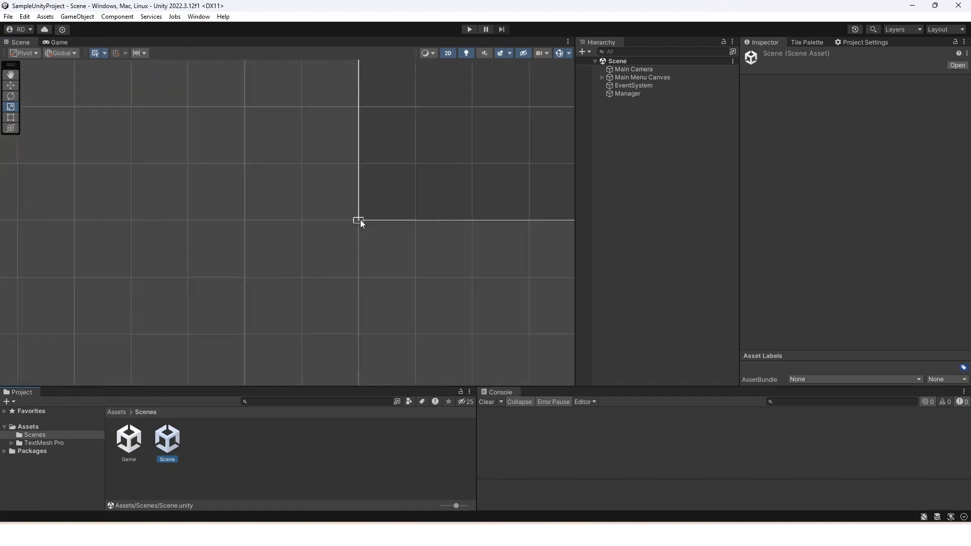
scroll(360, 220, down, 5)
middle_drag(409, 205, 332, 245)
scroll(332, 245, up, 12)
scroll(332, 246, up, 2)
middle_drag(407, 242, 348, 297)
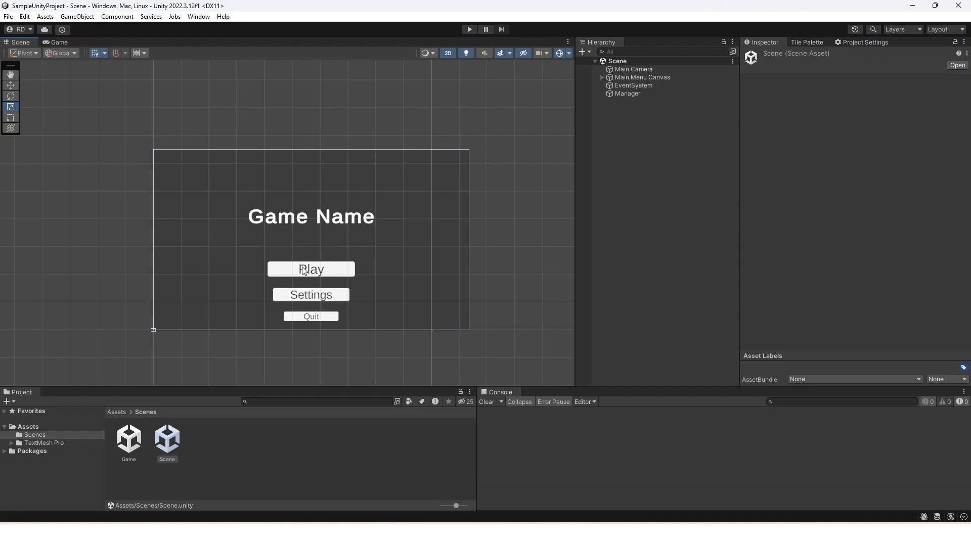
Step: Go back to the Game scene, examine the area around its Main Camera, and clear the asset selection
double_click(128, 440)
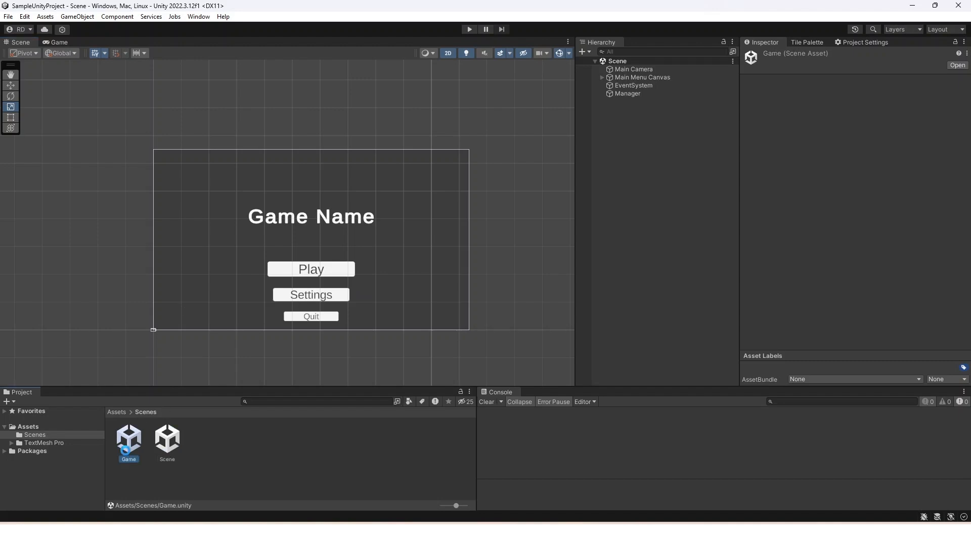
scroll(152, 335, up, 10)
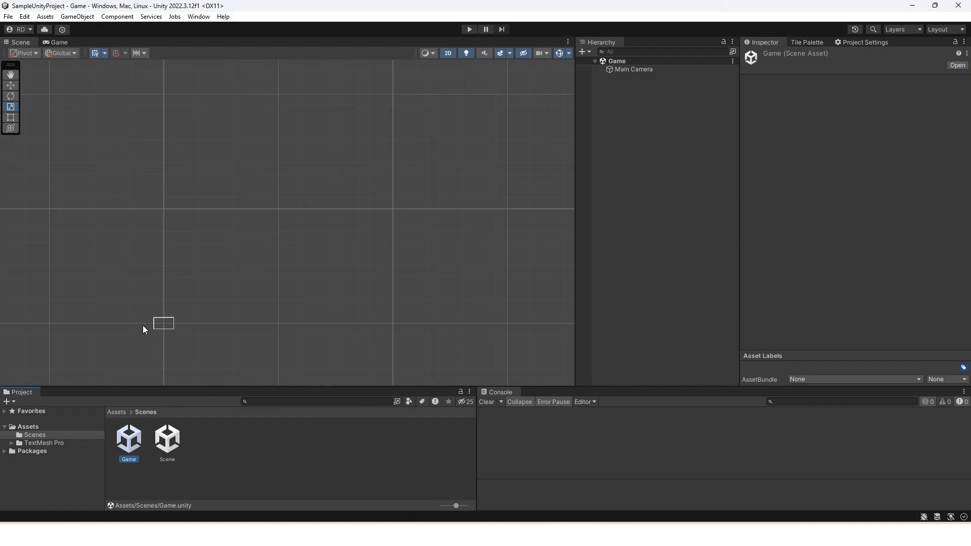
scroll(174, 331, up, 3)
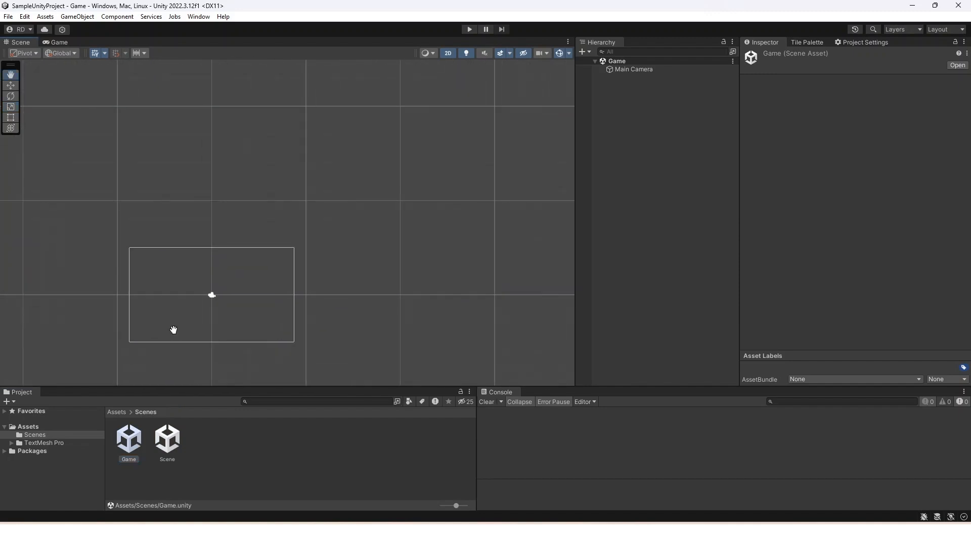
middle_drag(174, 330, 291, 307)
scroll(291, 310, up, 5)
middle_drag(386, 301, 308, 307)
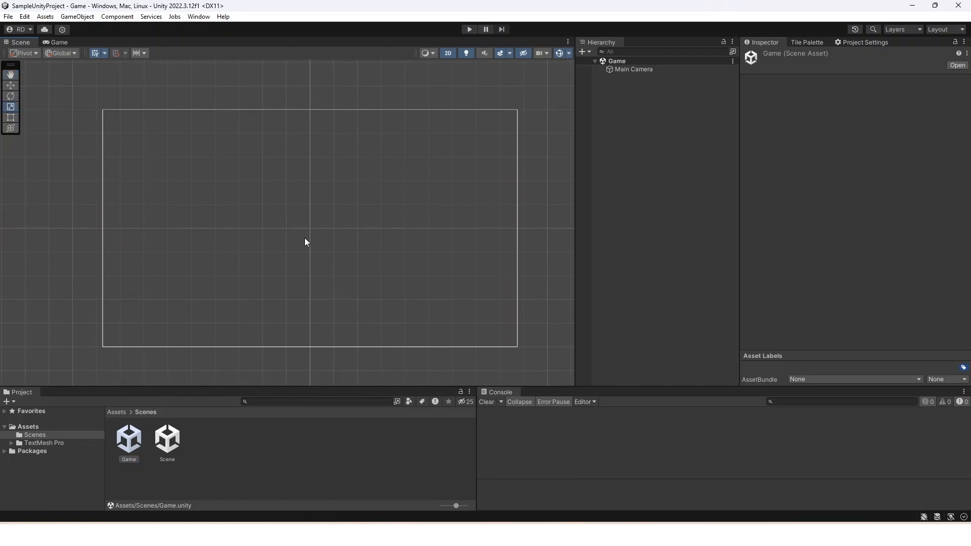
scroll(305, 241, down, 2)
middle_drag(347, 217, 365, 234)
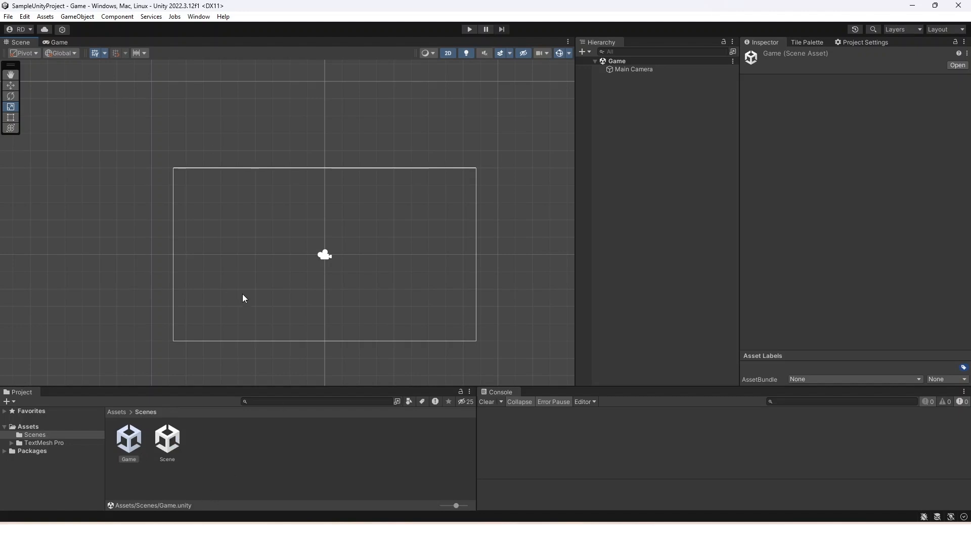
click(226, 449)
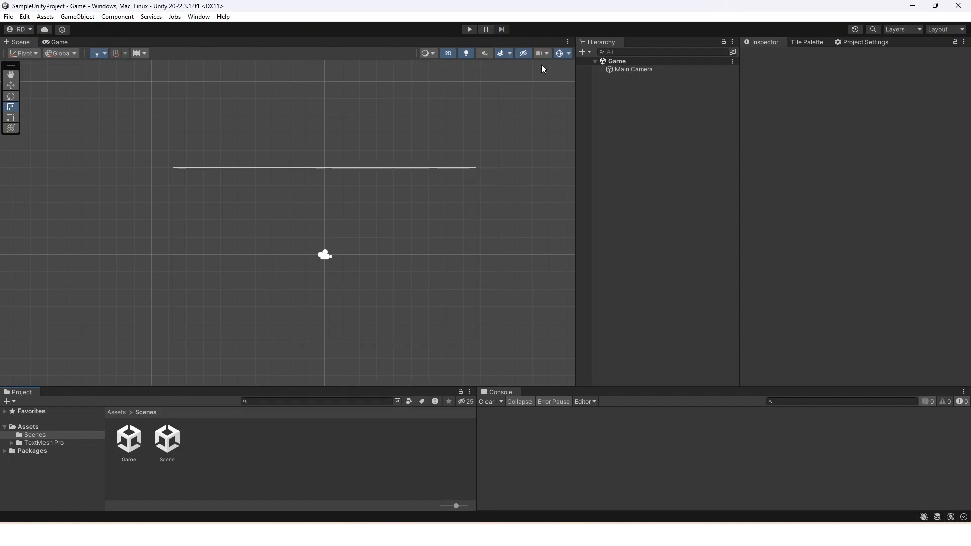
Step: Check the order of Scenes/Scene and Scenes/Game in the Build Settings, then close the window
click(8, 16)
click(51, 142)
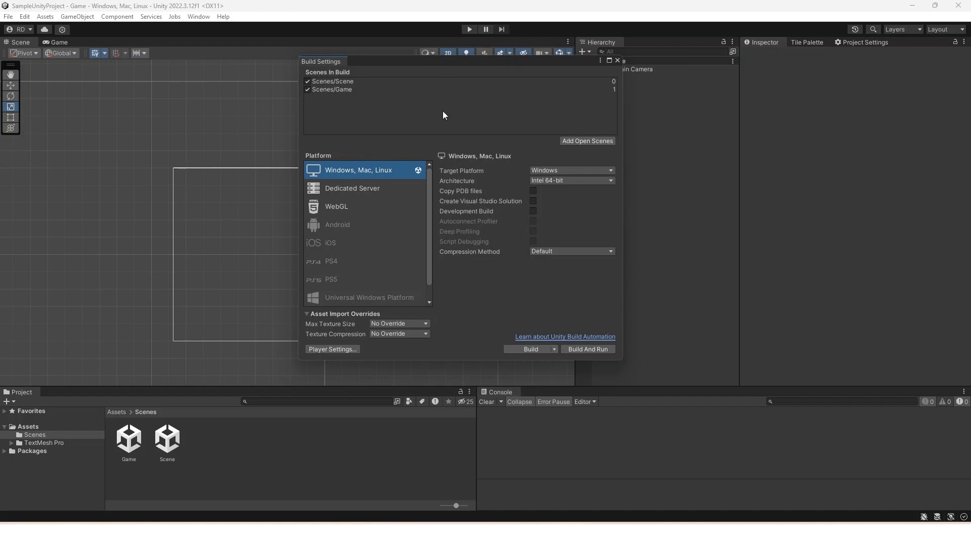
click(349, 80)
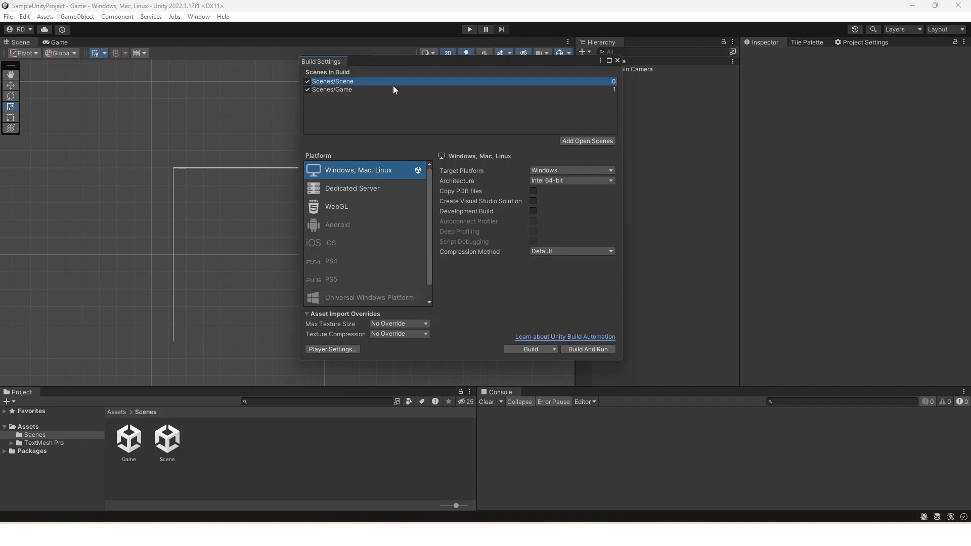
click(362, 91)
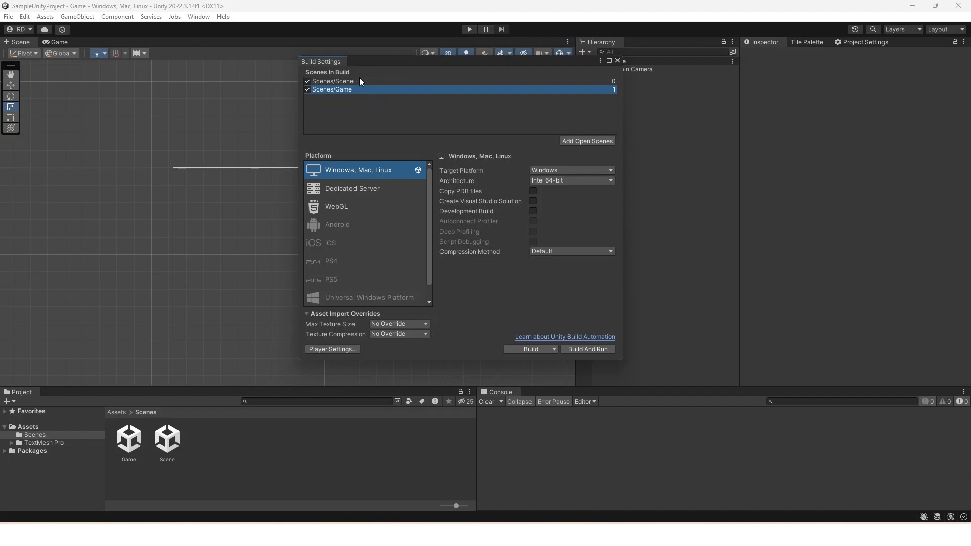
click(618, 61)
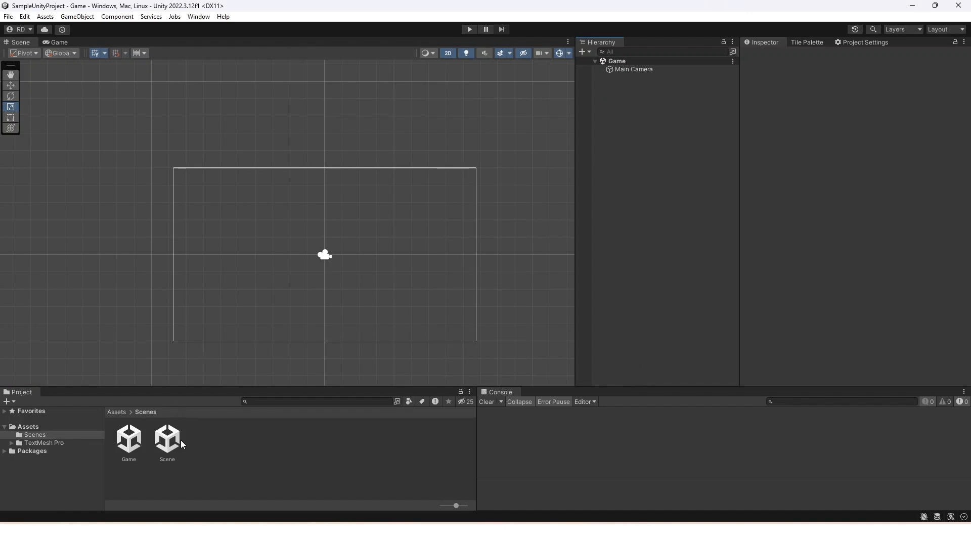
Step: Reopen the Build Settings beside the project's scene assets, review the Scenes In Build list again, and close it
click(8, 16)
click(86, 142)
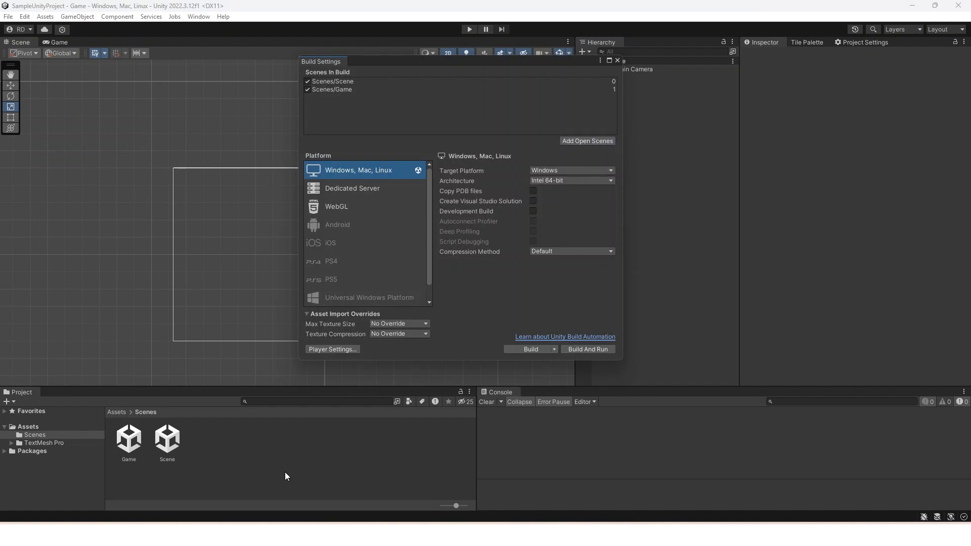
drag(582, 58, 465, 96)
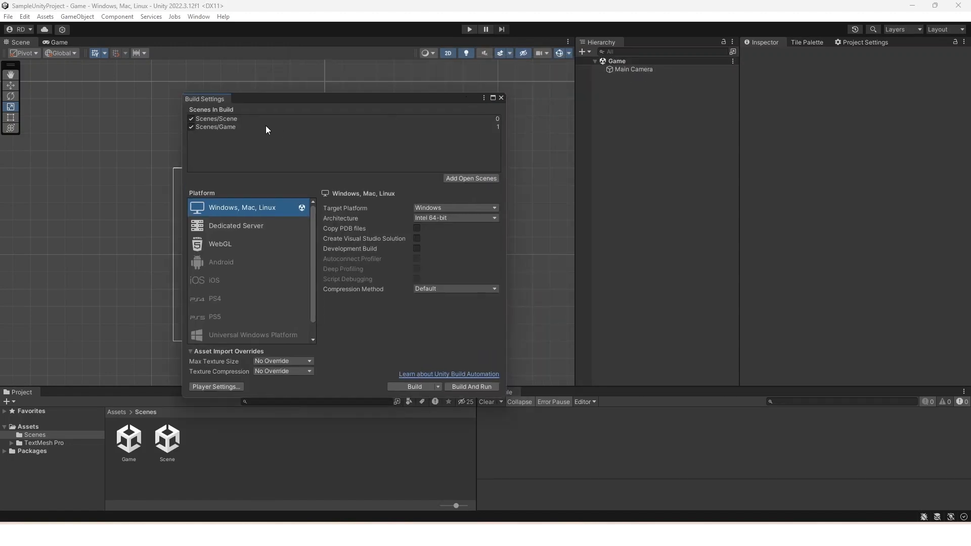
click(501, 98)
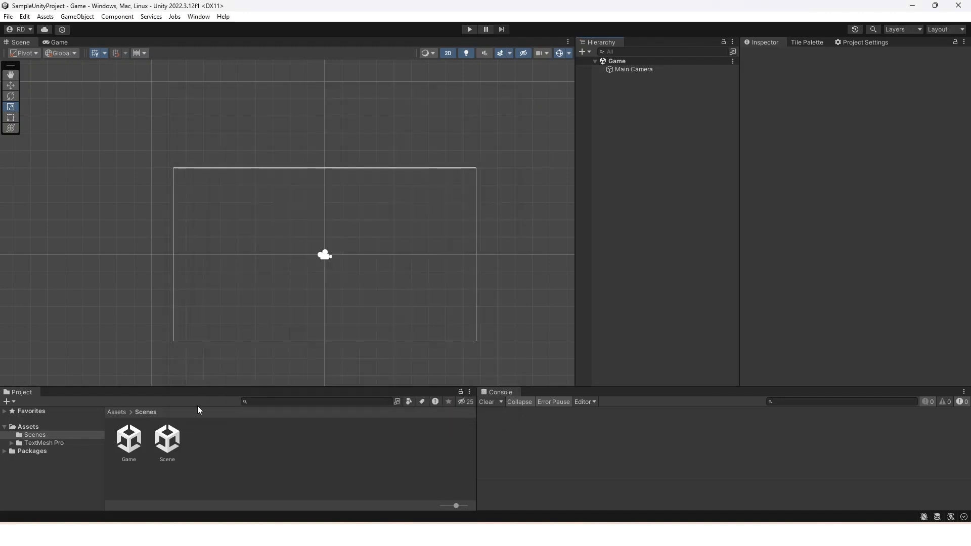
Step: Open the main menu scene named Scene and frame its canvas in the Scene view
click(167, 439)
double_click(164, 439)
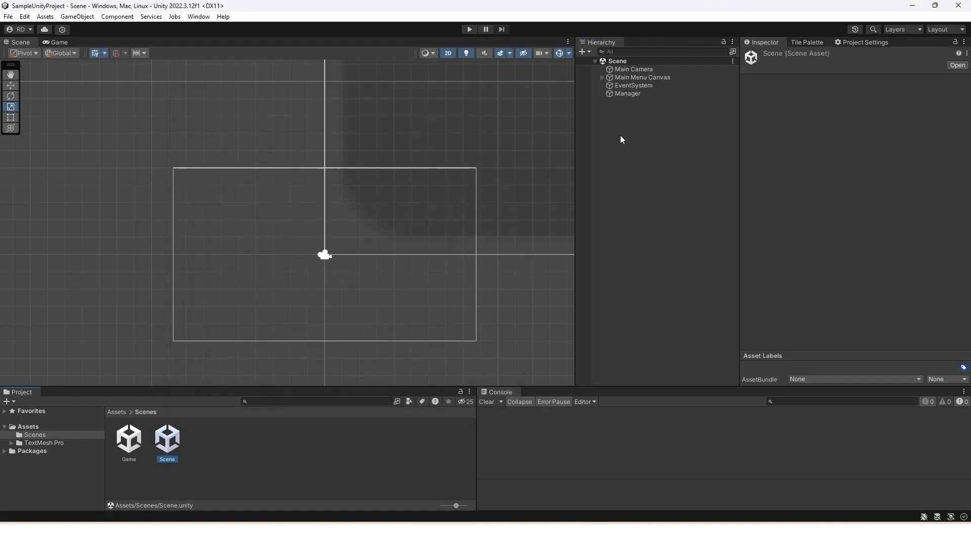
scroll(417, 221, down, 15)
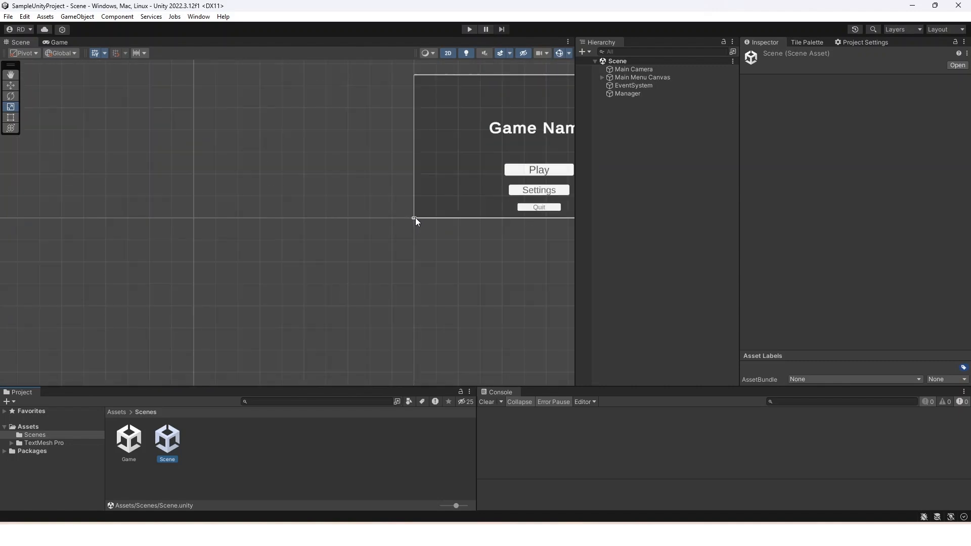
key(q)
drag(533, 130, 353, 191)
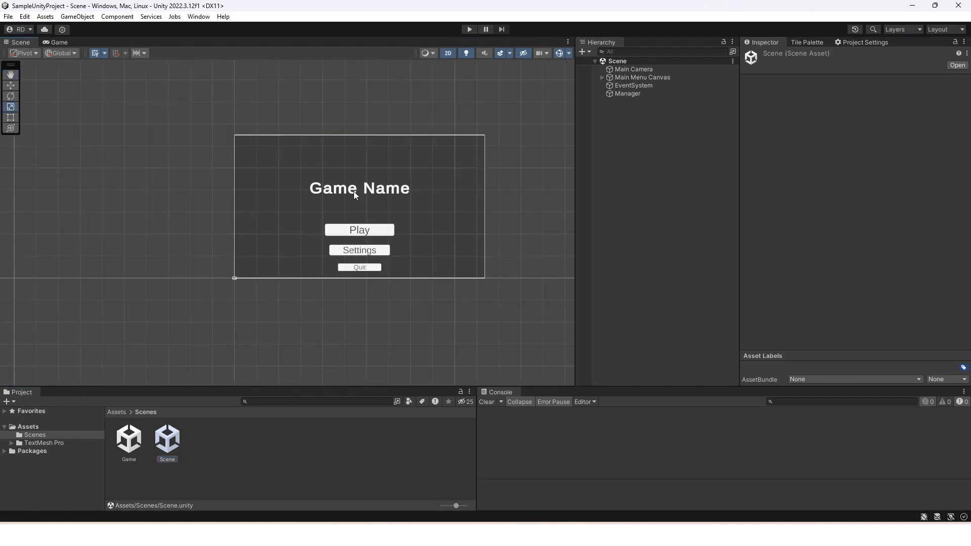
scroll(354, 192, up, 3)
Step: Run the game, test the menu's Play button until the transition to the Game scene is over, and stop play mode
click(469, 29)
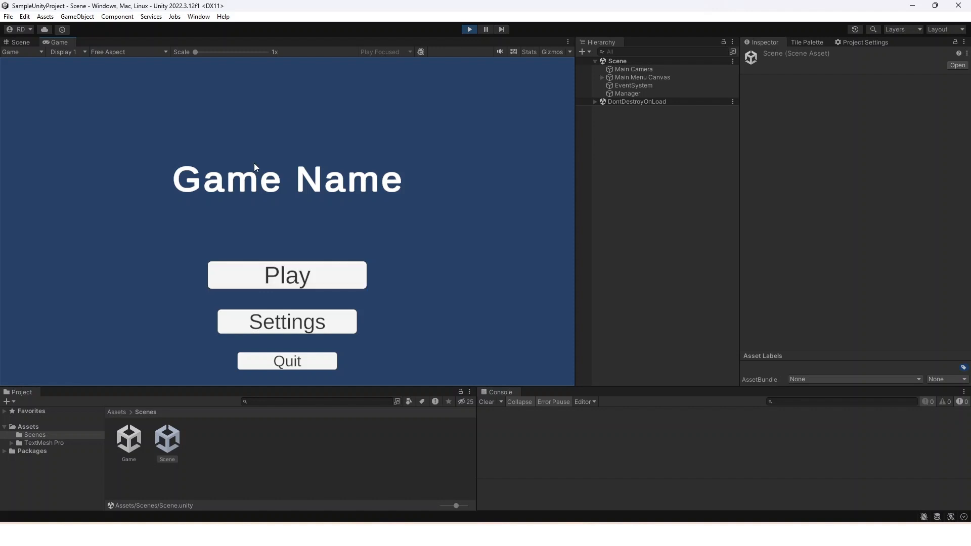
click(292, 276)
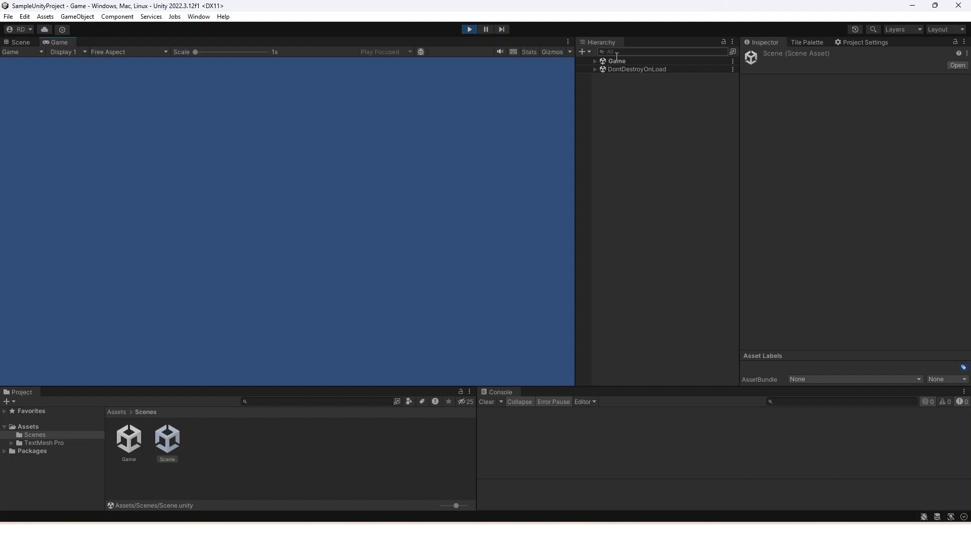
click(469, 29)
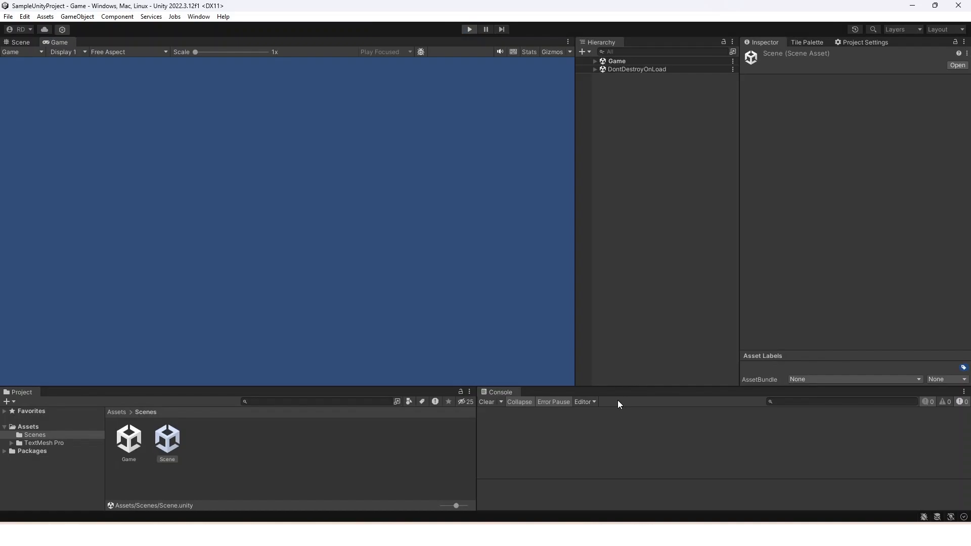
Step: Switch to Visual Studio to check the StartCoroutine(SceneChange(2f)) line in OnPlayButtonClicked, then return to Unity's main menu scene
key(alt+Tab)
drag(105, 205, 260, 202)
click(260, 203)
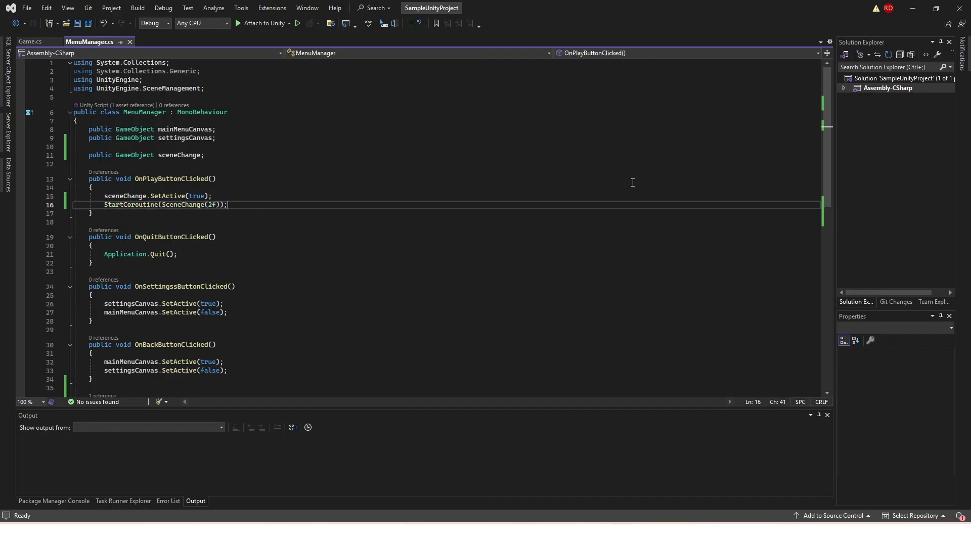
click(913, 9)
drag(420, 252, 397, 264)
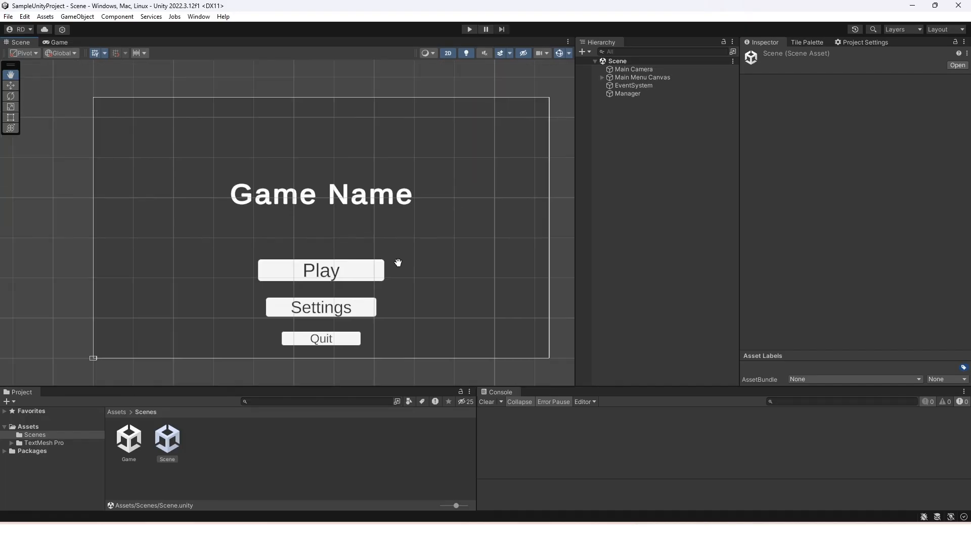